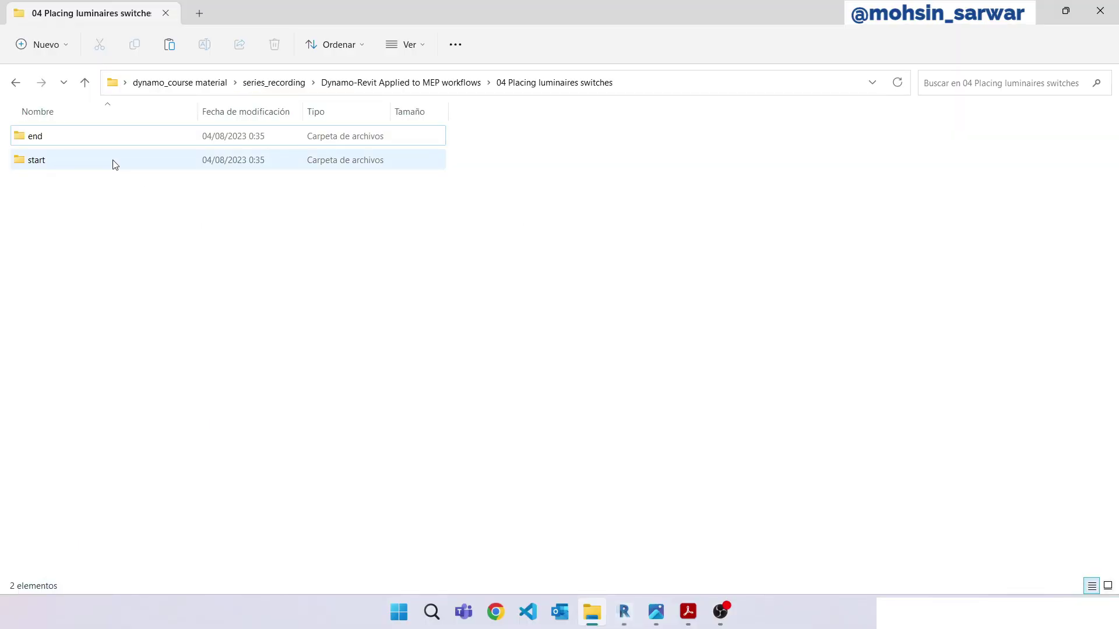
# - Open the lesson's start folder holding the switch-placing Dynamo script and sample Revit project
pyautogui.doubleClick(115, 165)
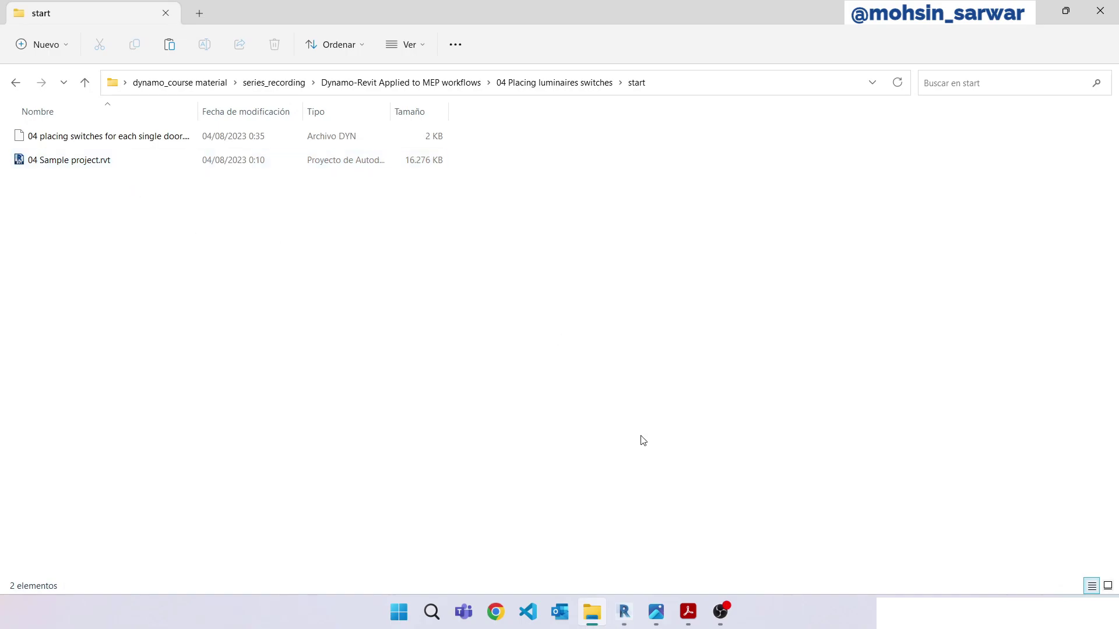
# - Bring Revit forward, move Dynamo aside, and zoom in on the single door in the Entry Level plan
pyautogui.moveTo(624, 610)
pyautogui.click(589, 556)
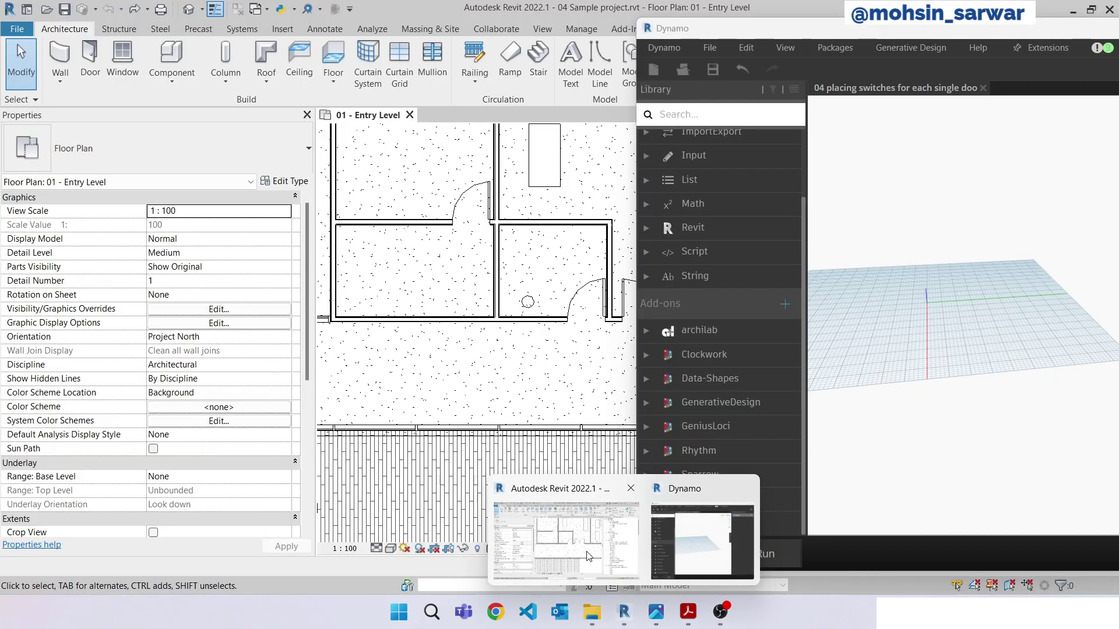
pyautogui.click(587, 556)
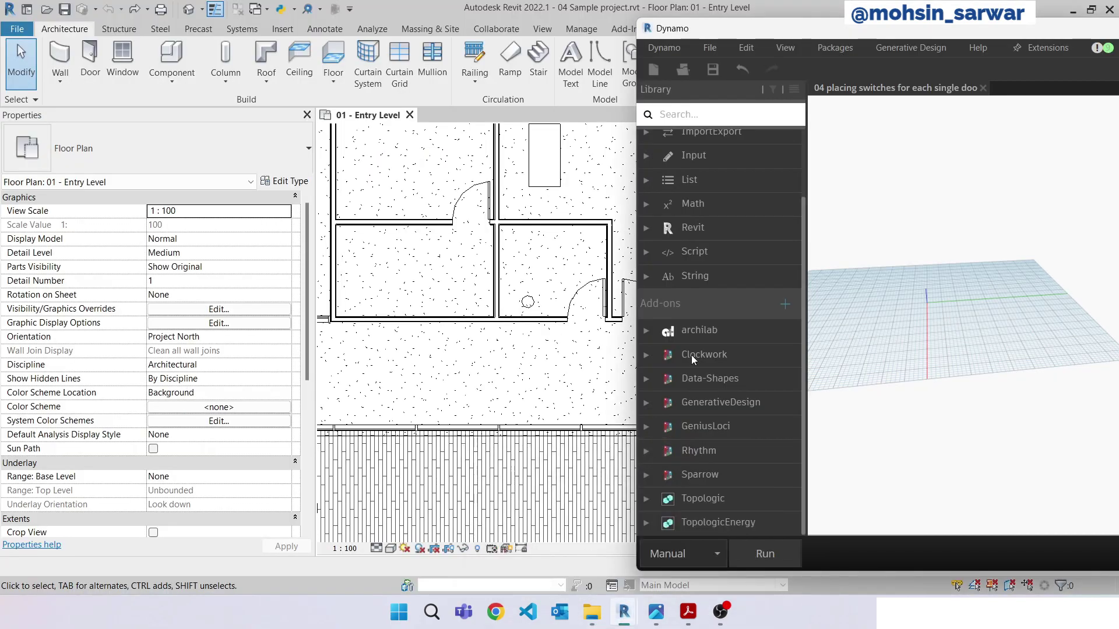
pyautogui.moveTo(807, 32); pyautogui.dragTo(929, 126)
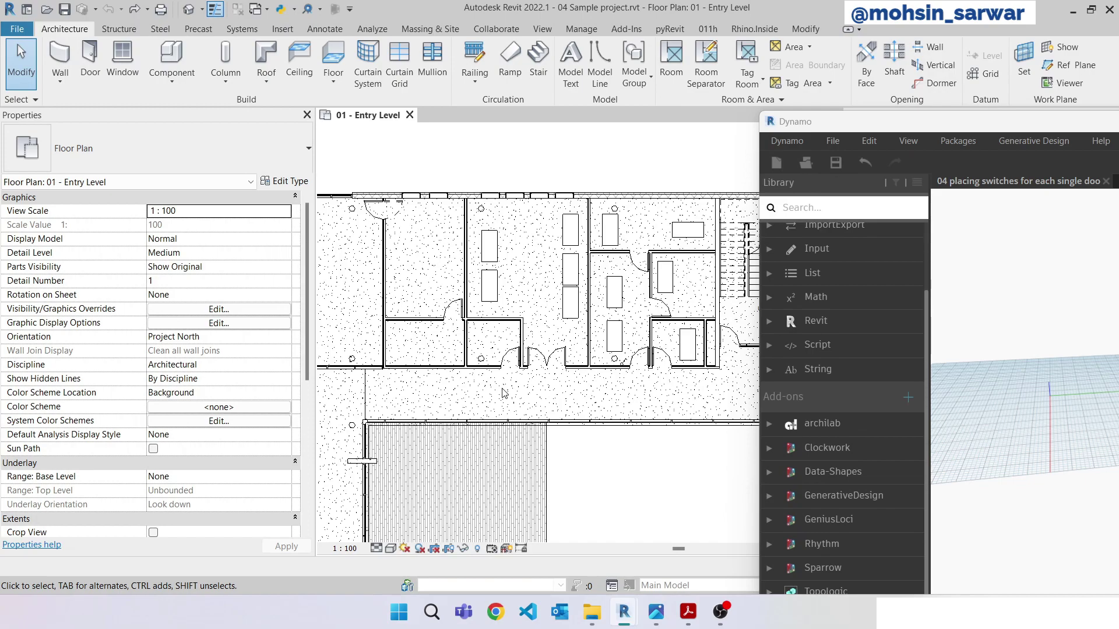
pyautogui.moveTo(504, 394); pyautogui.dragTo(544, 401, button='middle')
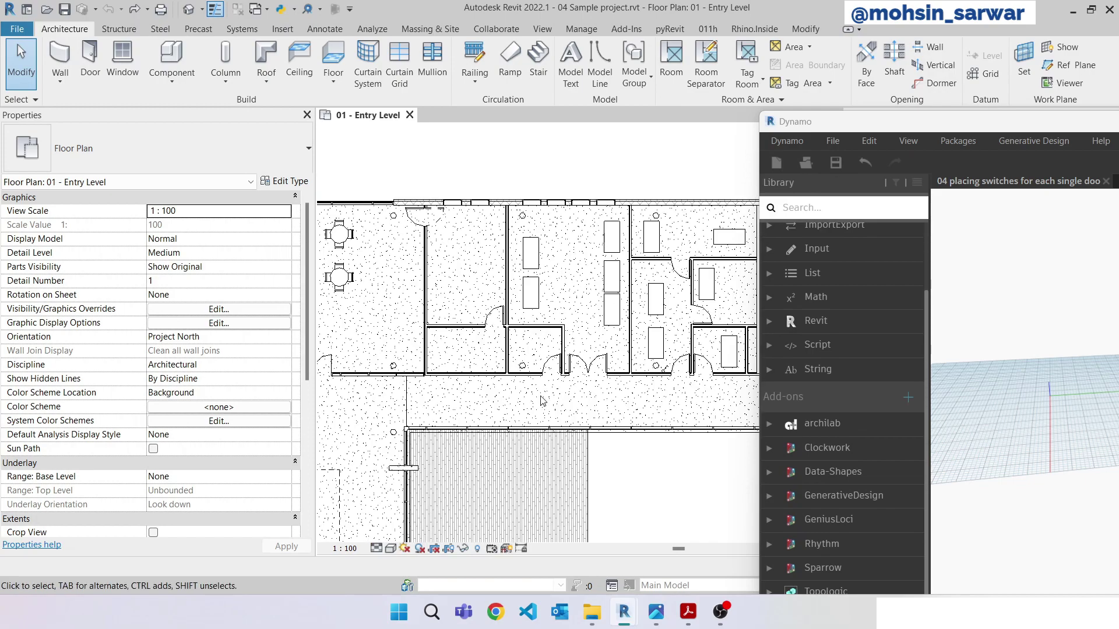
pyautogui.scroll(2, 542, 401)
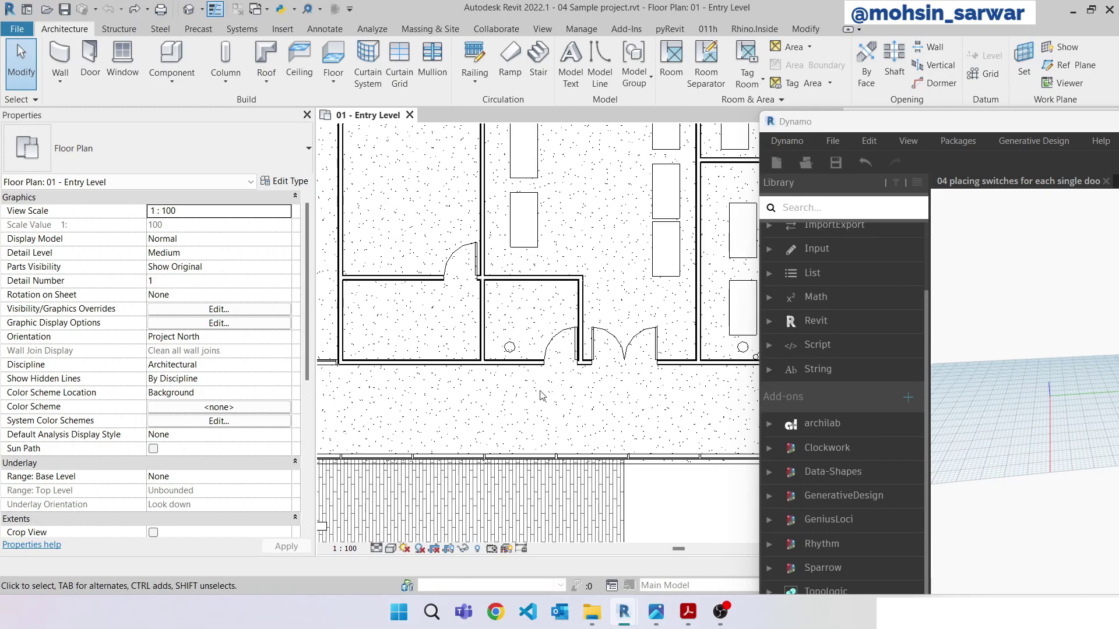
pyautogui.click(569, 354)
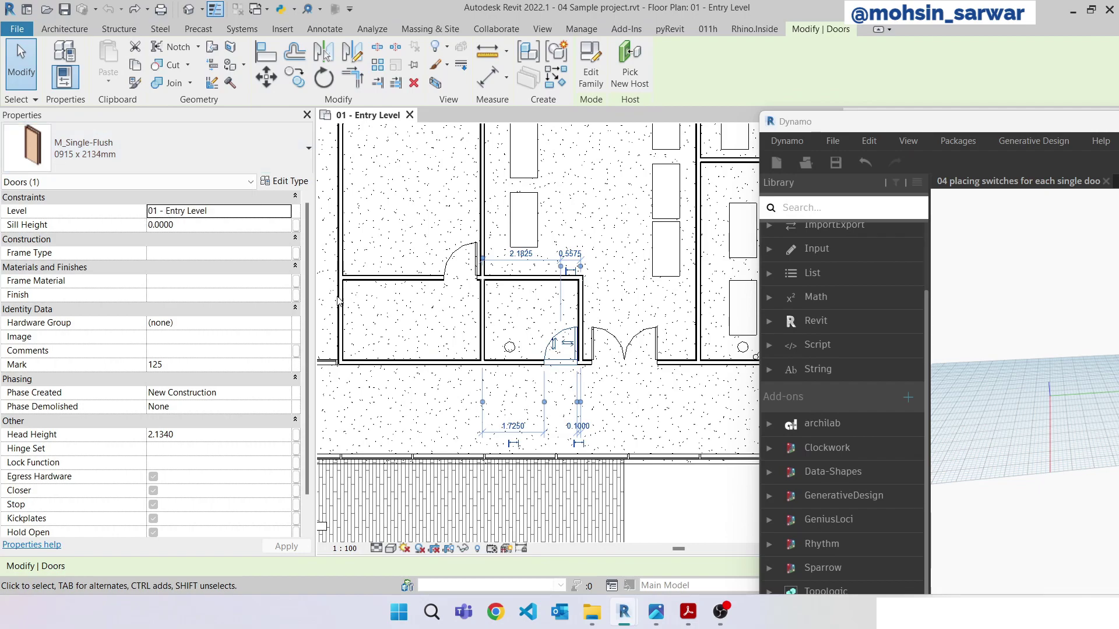
pyautogui.press('Escape')
pyautogui.scroll(3, 534, 335)
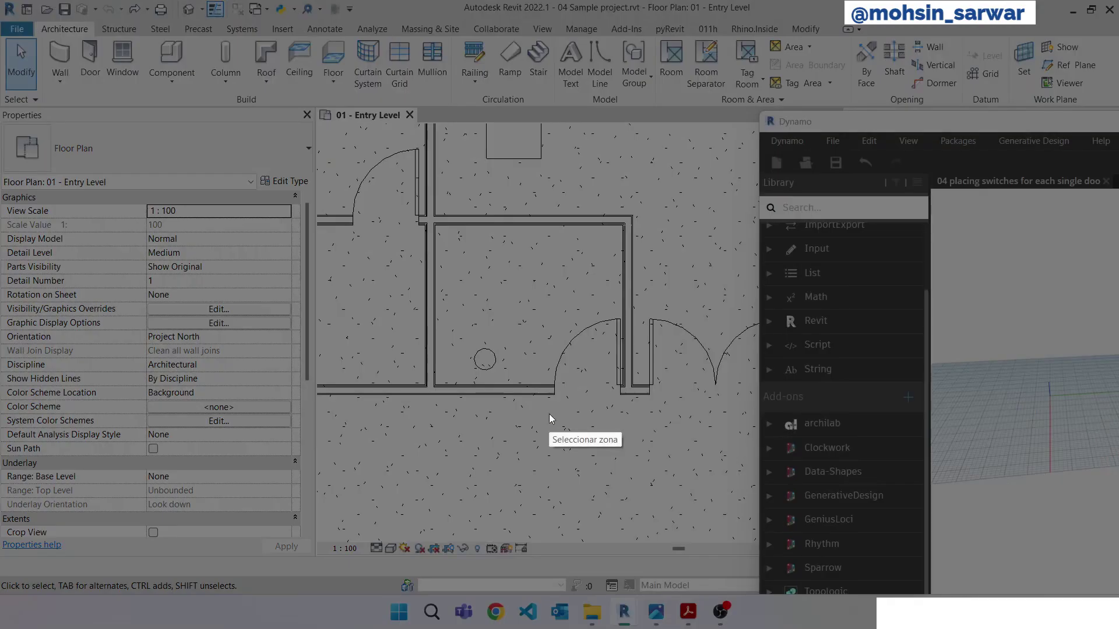
# - Capture the plan area and sketch a red wall line and an X at the door's reference point
pyautogui.moveTo(122, 36); pyautogui.dragTo(738, 554)
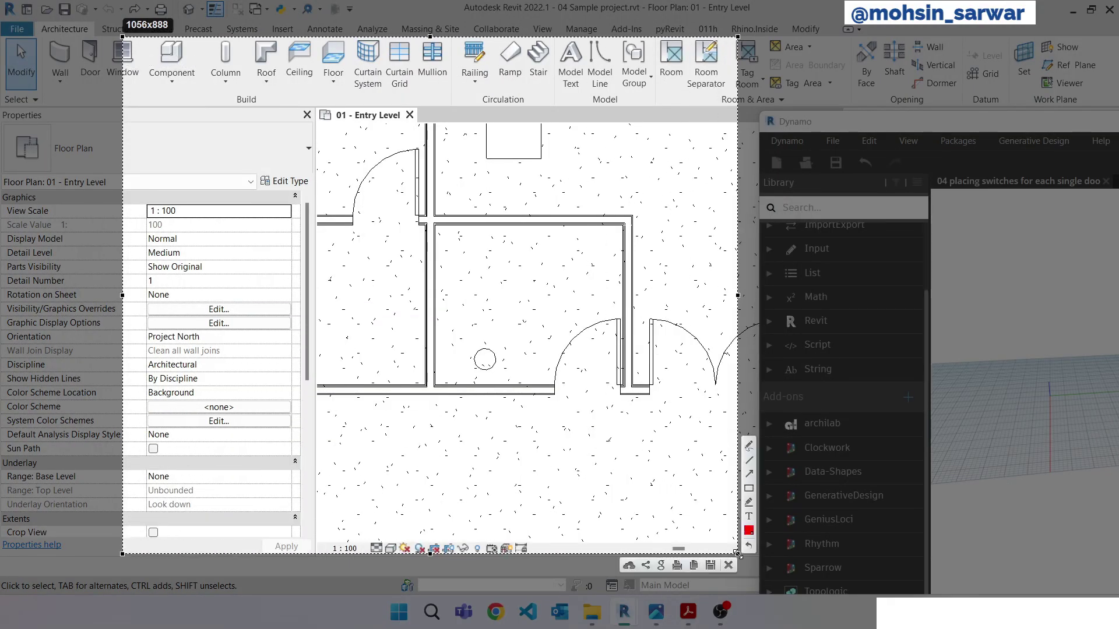
pyautogui.click(749, 447)
pyautogui.moveTo(554, 386); pyautogui.dragTo(520, 385)
pyautogui.moveTo(520, 385); pyautogui.dragTo(522, 390)
pyautogui.moveTo(594, 386); pyautogui.dragTo(593, 395)
# - Draw upward and rightward arrows from the door point, labelled fo and Ho
pyautogui.click(750, 473)
pyautogui.moveTo(590, 353); pyautogui.dragTo(590, 258)
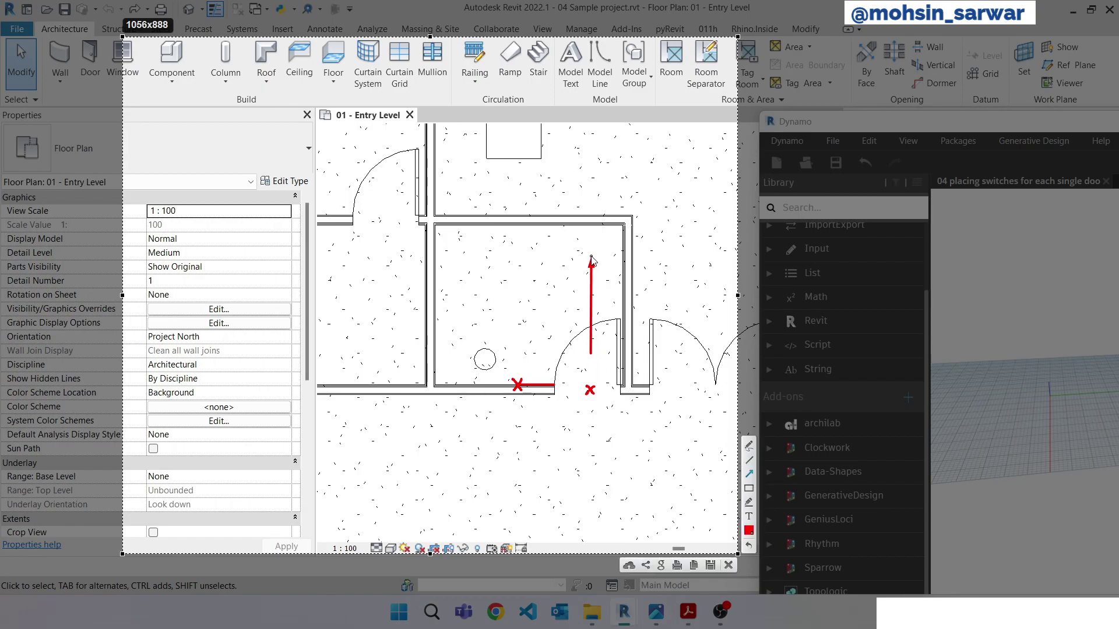
pyautogui.moveTo(591, 354); pyautogui.dragTo(721, 357)
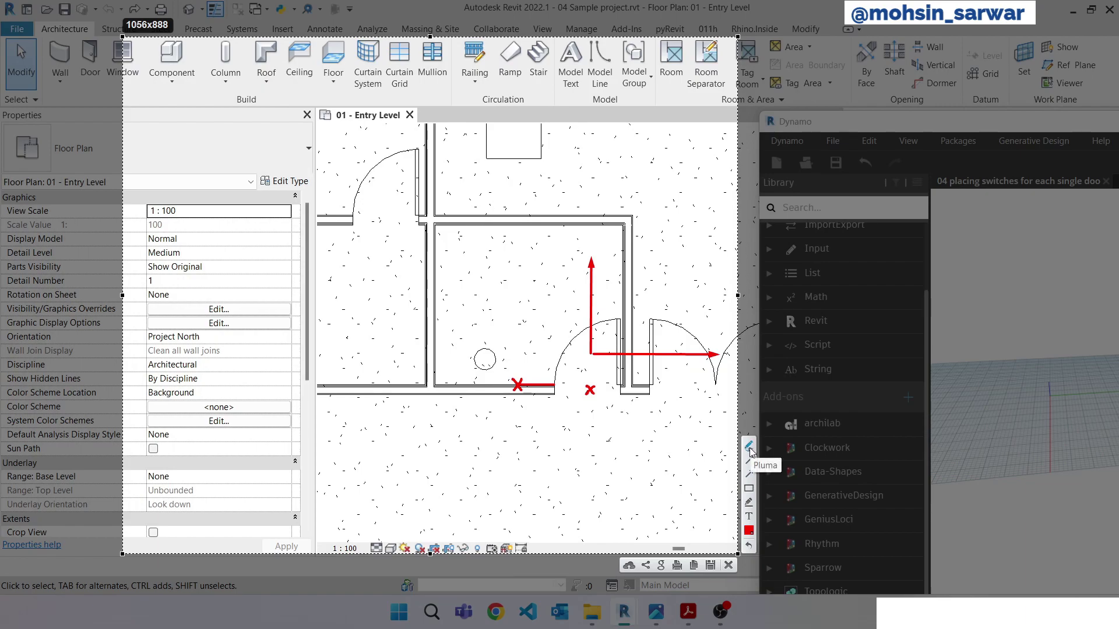
pyautogui.click(750, 449)
pyautogui.moveTo(584, 231)
pyautogui.mouseDown()
pyautogui.moveTo(578, 250)
pyautogui.moveTo(600, 242)
pyautogui.mouseUp()
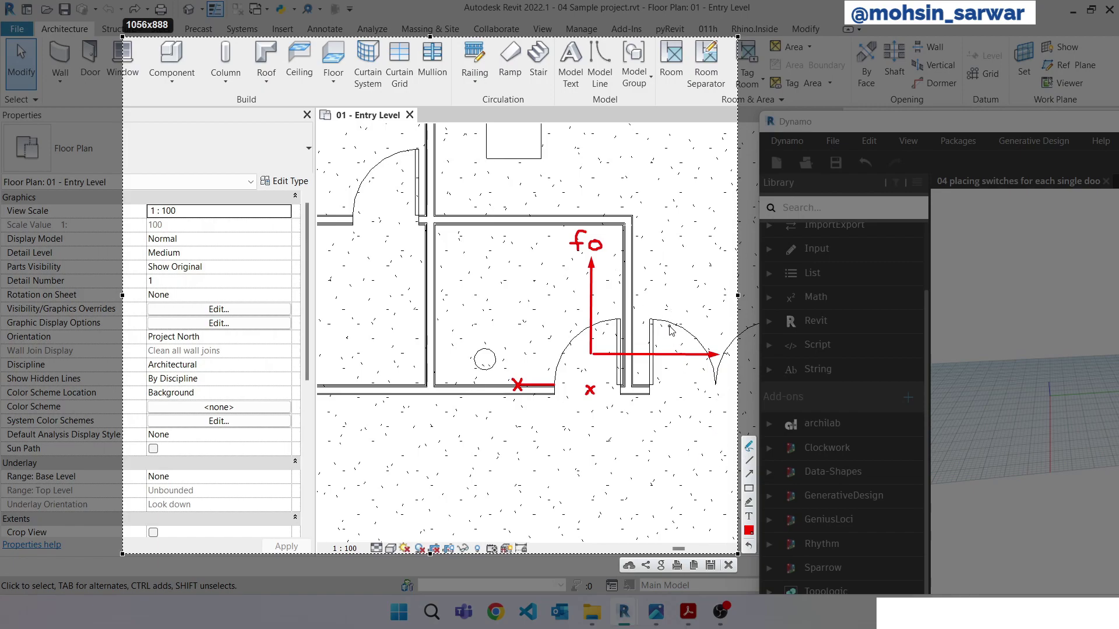
pyautogui.moveTo(674, 330)
pyautogui.mouseDown()
pyautogui.moveTo(674, 344)
pyautogui.moveTo(701, 337)
pyautogui.mouseUp()
# - Draw a leftward arrow from the door below the X marks, redoing a misplaced first attempt
pyautogui.click(750, 475)
pyautogui.moveTo(590, 372); pyautogui.dragTo(510, 372)
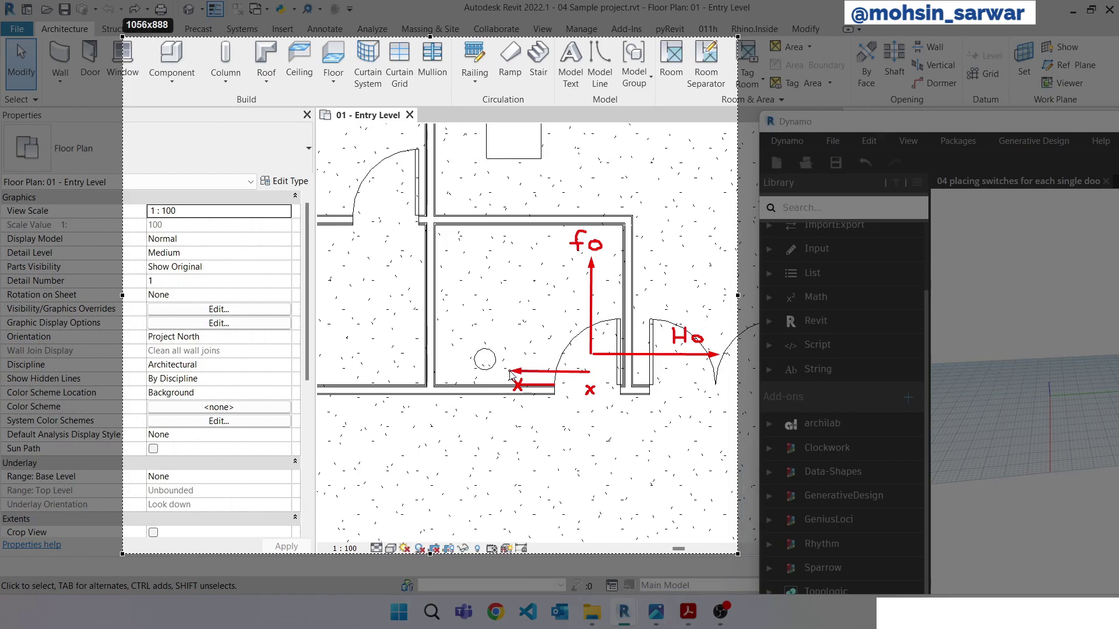
pyautogui.hotkey('ctrl', 'z')
pyautogui.moveTo(590, 400); pyautogui.dragTo(516, 399)
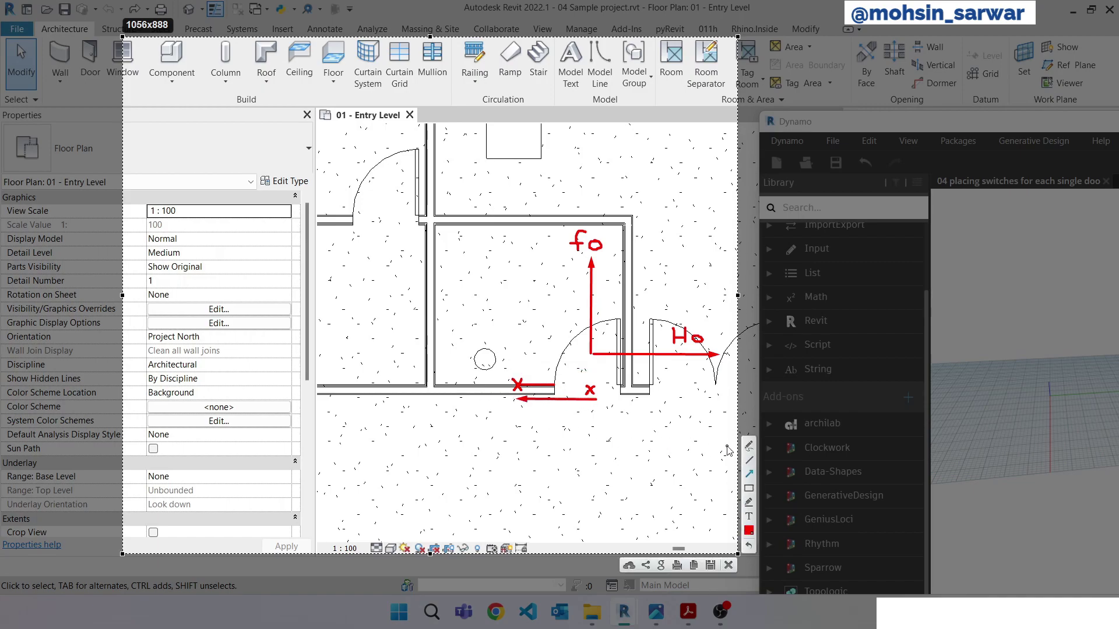
# - Add freehand annotations near the left arrow's tip and a loop below it
pyautogui.click(748, 446)
pyautogui.moveTo(516, 401); pyautogui.dragTo(512, 403)
pyautogui.moveTo(511, 411); pyautogui.dragTo(506, 375)
pyautogui.click(749, 445)
pyautogui.moveTo(534, 412)
pyautogui.mouseDown()
pyautogui.moveTo(526, 415)
pyautogui.moveTo(539, 424)
pyautogui.moveTo(550, 408)
pyautogui.moveTo(616, 433)
pyautogui.mouseUp()
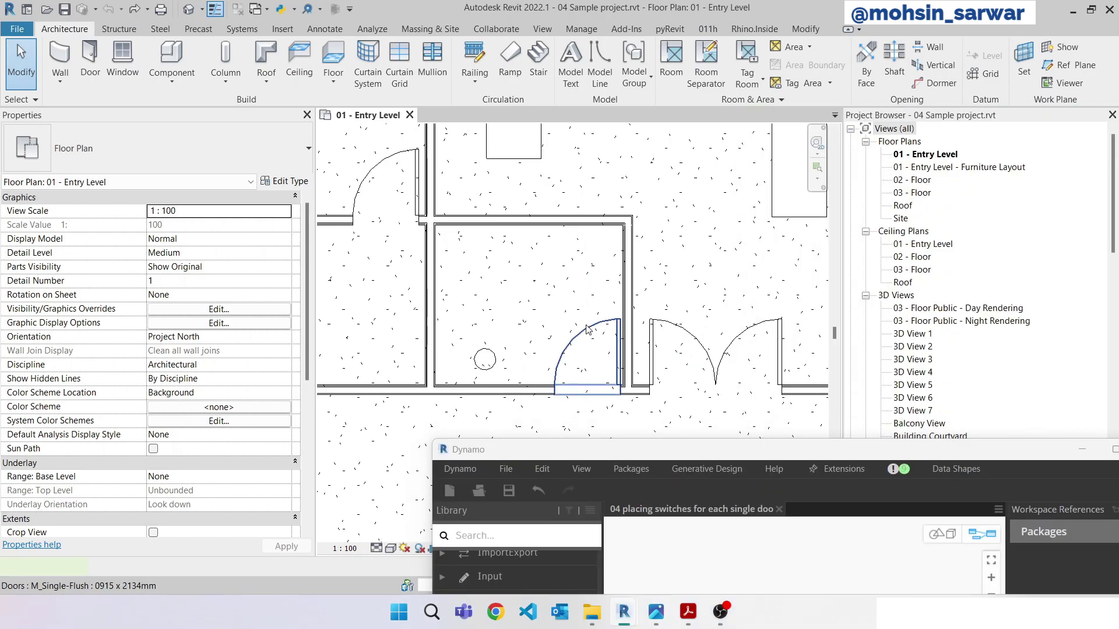
# - Check the single door's type name 0915 x 2134mm in Type Properties, then maximize Dynamo
pyautogui.click(587, 324)
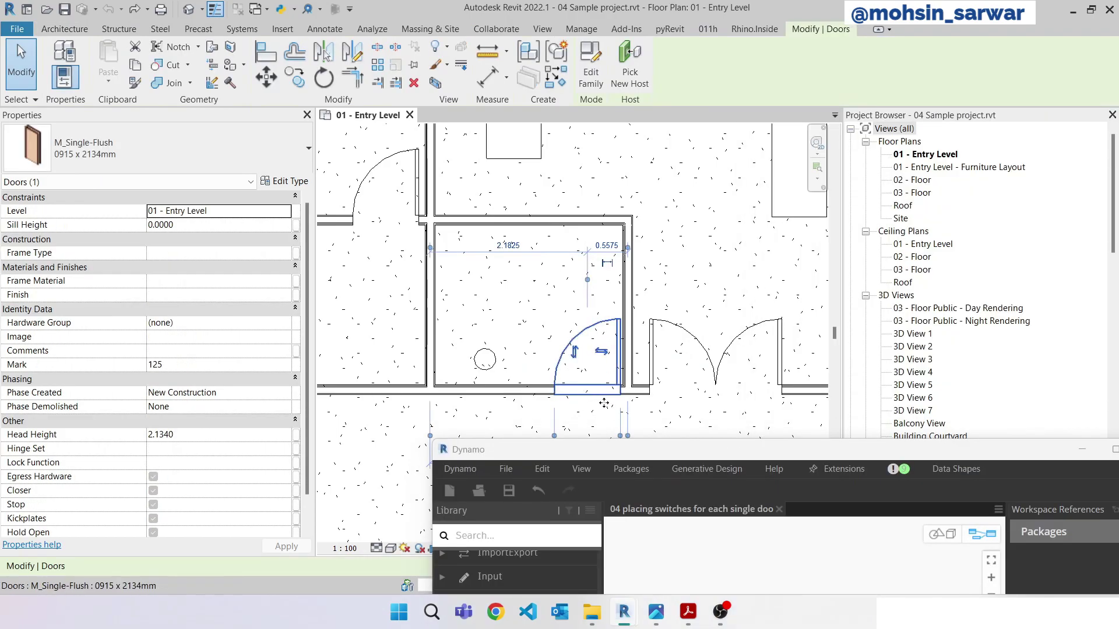
pyautogui.click(307, 185)
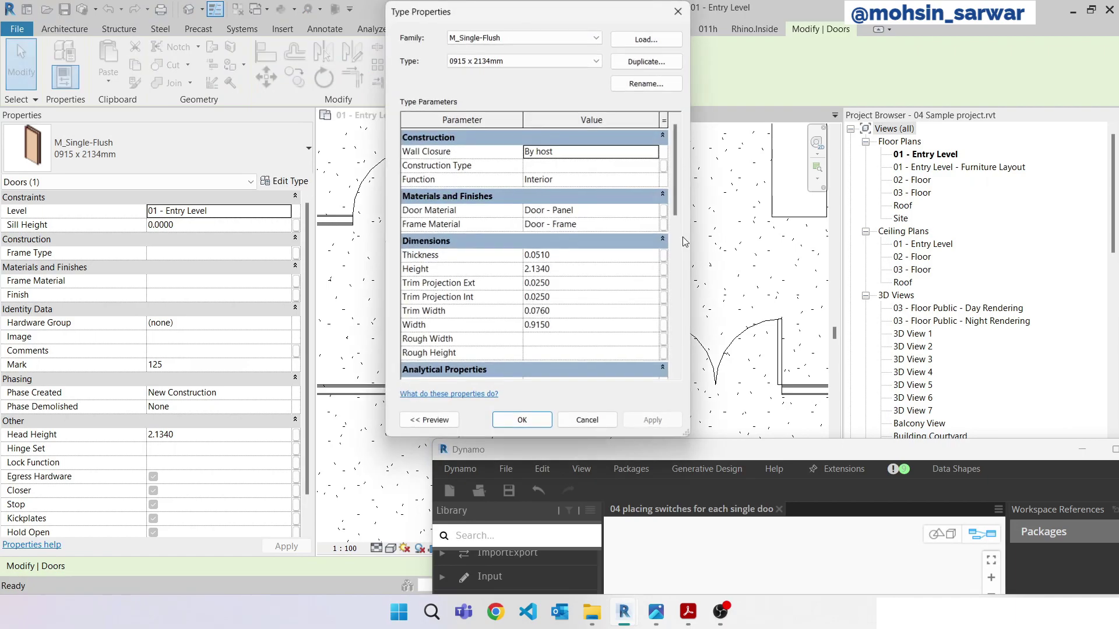
pyautogui.click(668, 87)
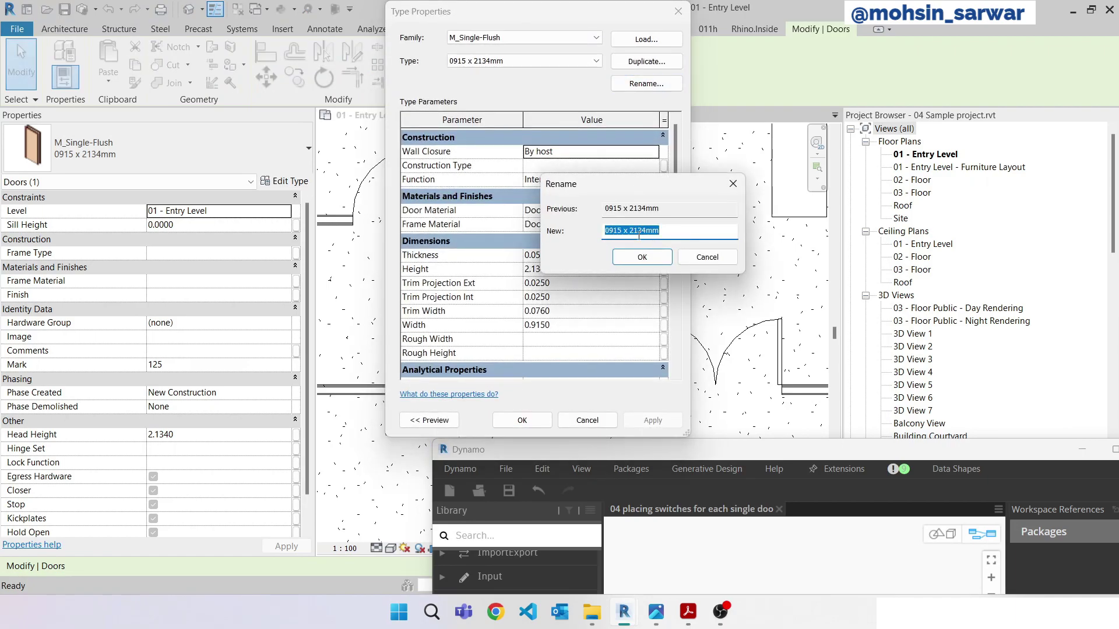
pyautogui.click(642, 257)
pyautogui.click(588, 420)
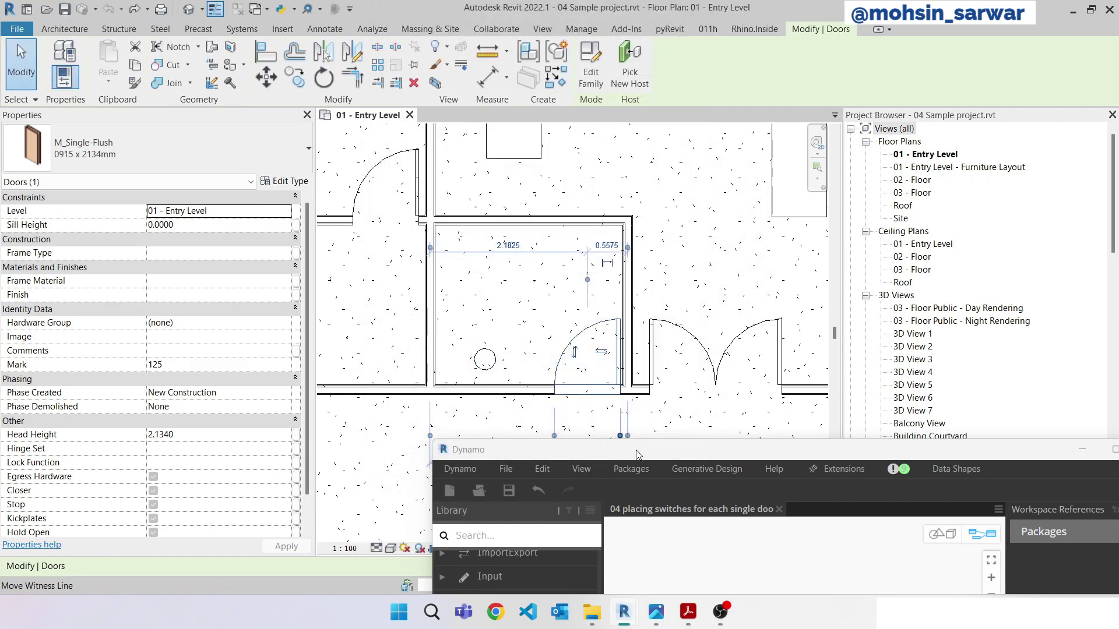
pyautogui.moveTo(636, 450); pyautogui.dragTo(542, 180)
pyautogui.click(1017, 185)
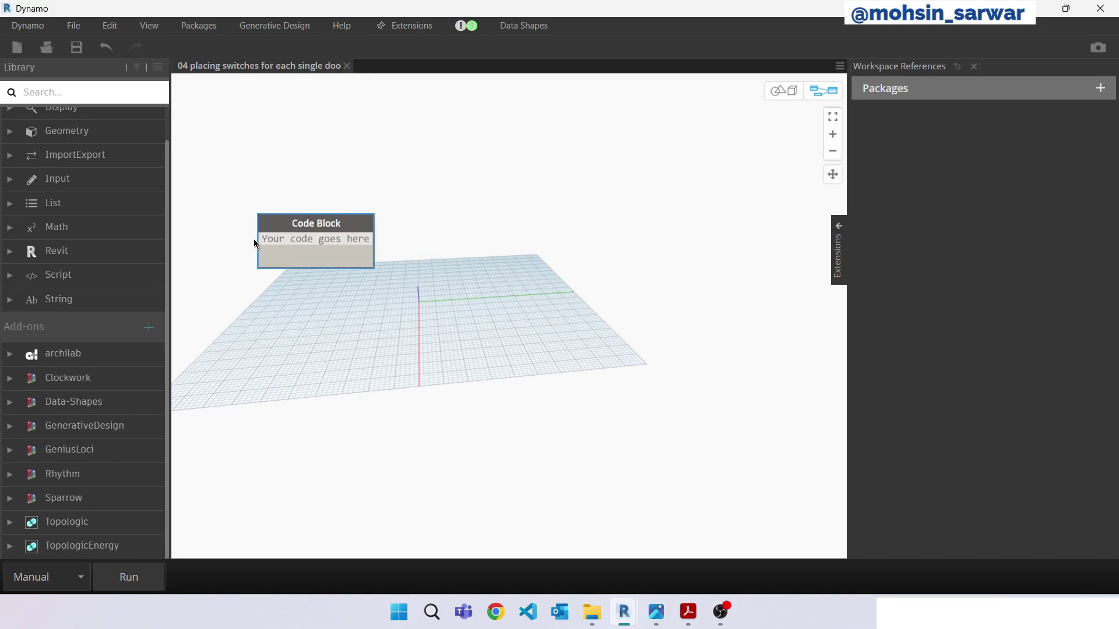
# - Enter "0915 x 2134mm" in a Code Block and wire it into a FamilyType.ByName node
pyautogui.write('"0915 x 2134mm"')
pyautogui.click(408, 266)
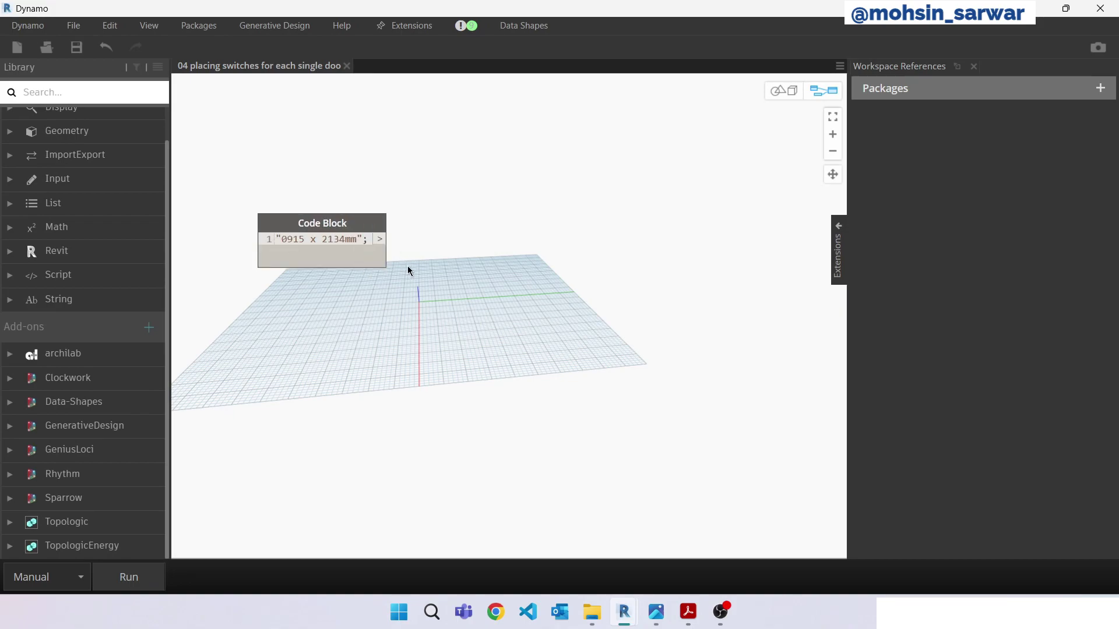
pyautogui.rightClick(488, 231)
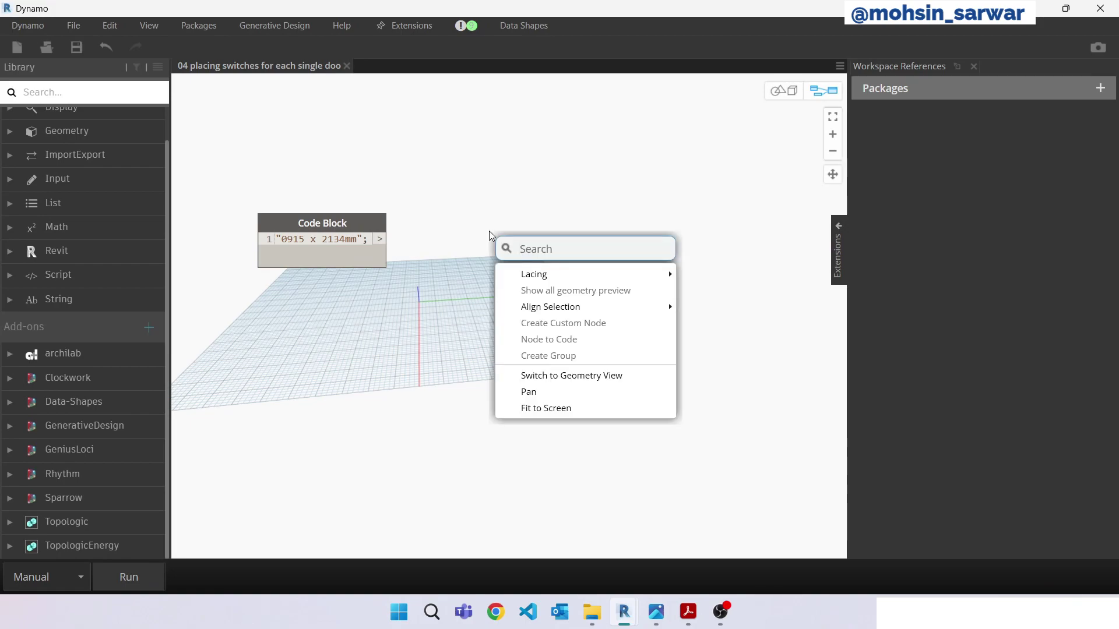
pyautogui.write('famil')
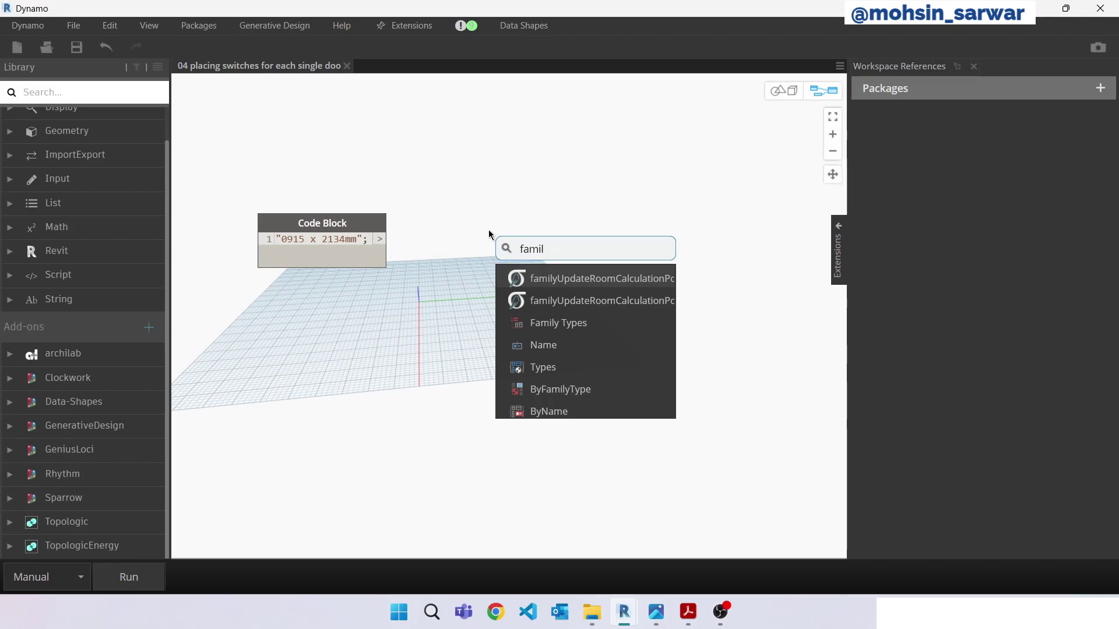
pyautogui.write('yty')
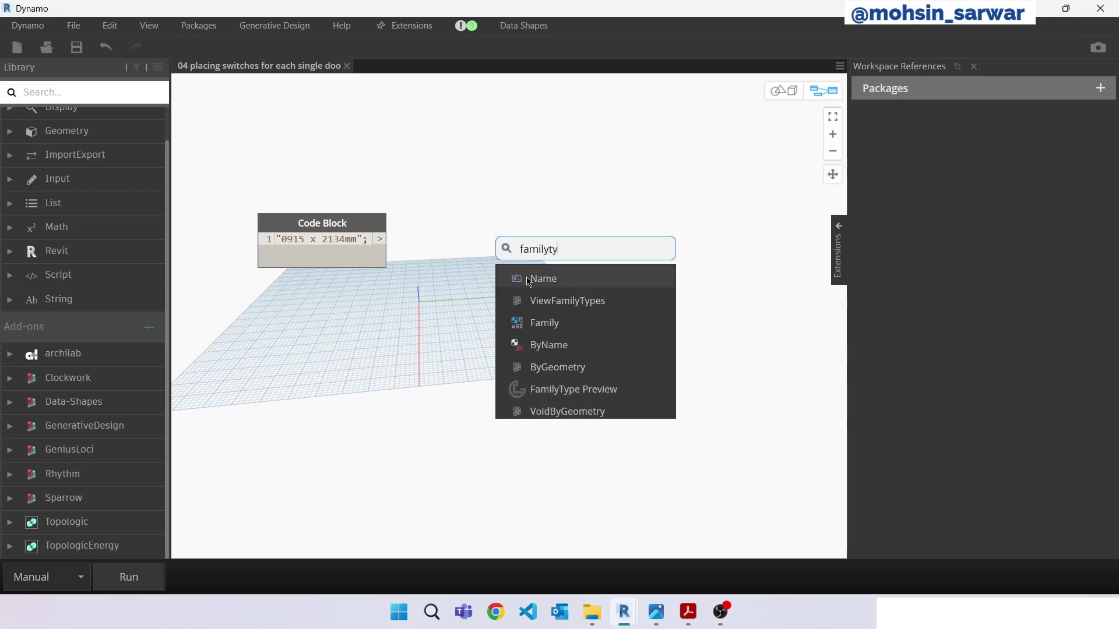
pyautogui.click(553, 345)
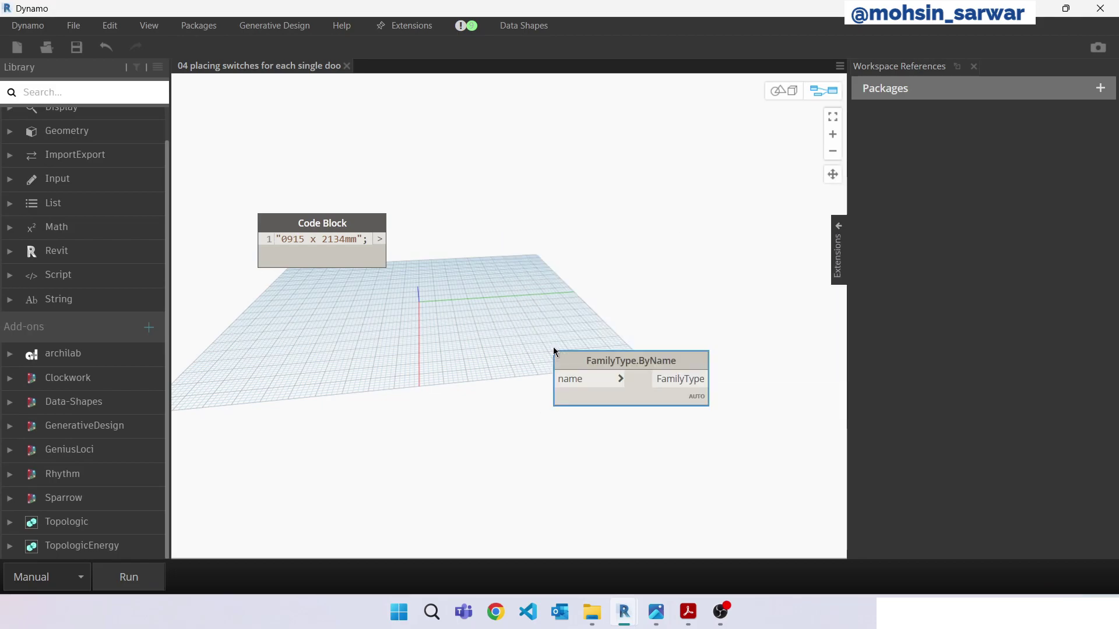
pyautogui.moveTo(583, 357); pyautogui.dragTo(463, 204)
pyautogui.moveTo(379, 239); pyautogui.dragTo(443, 222)
pyautogui.click(443, 222)
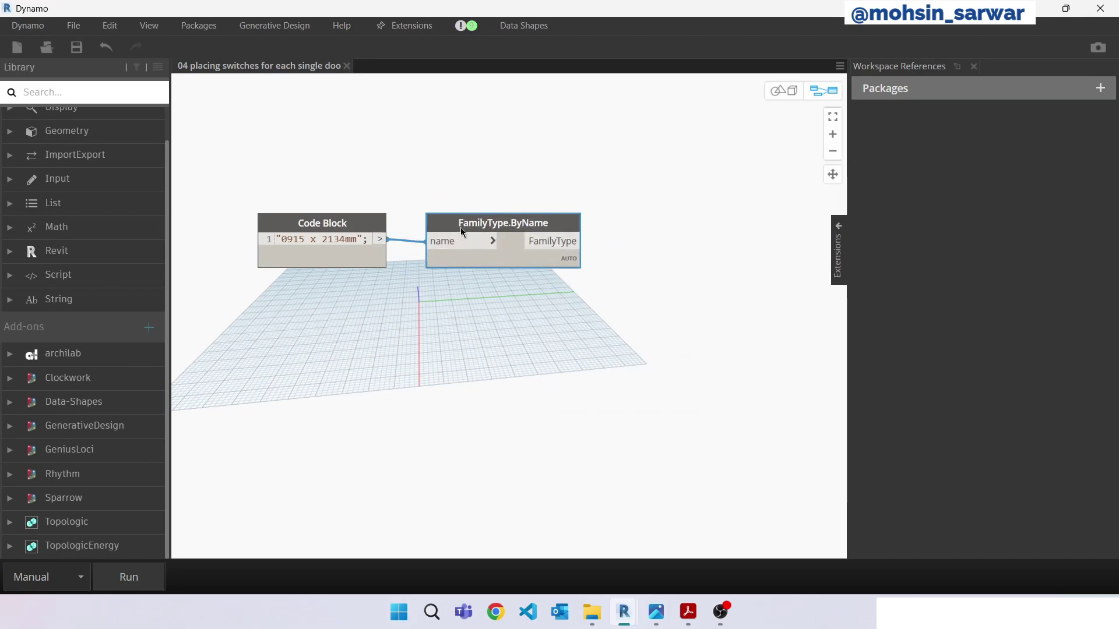
# - Add an All Elements of Family Type node after FamilyType.ByName
pyautogui.rightClick(495, 298)
pyautogui.write('a')
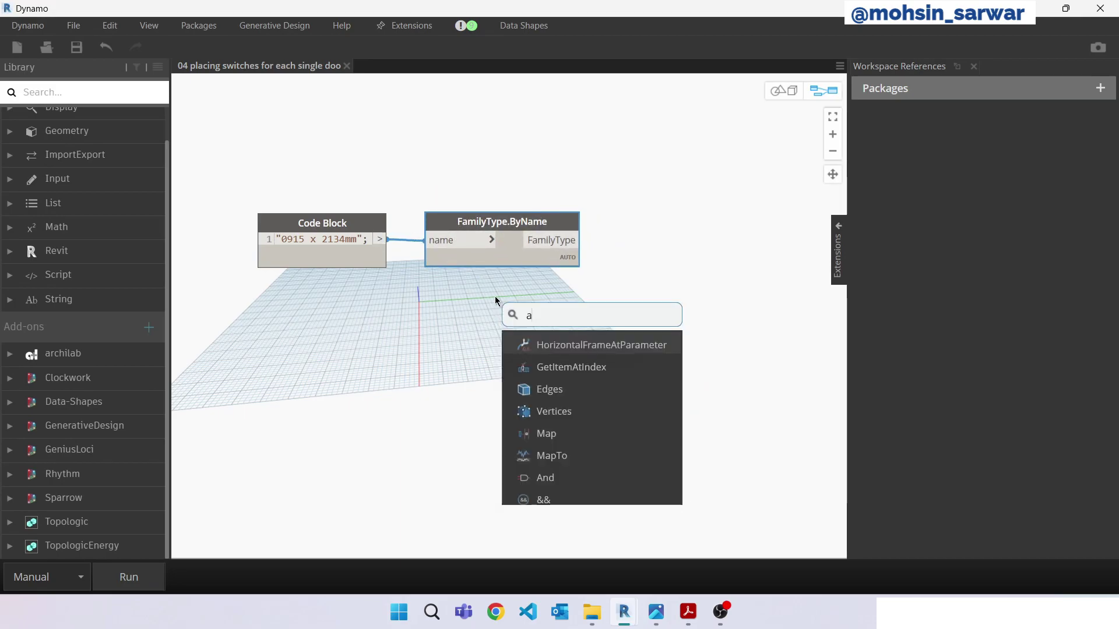
pyautogui.write('ll e')
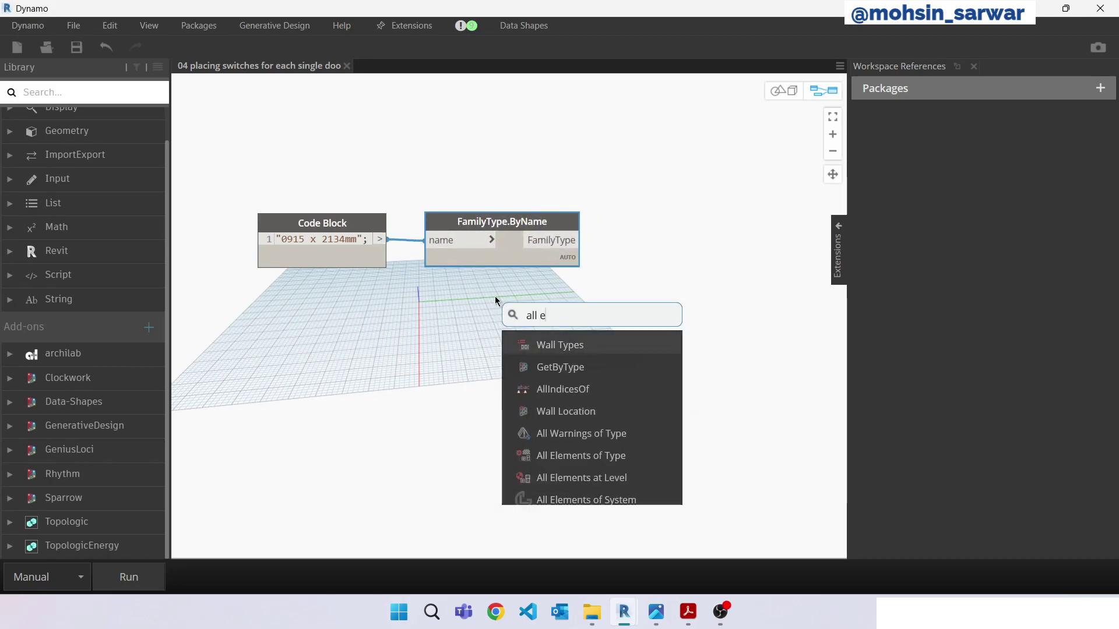
pyautogui.write('leme')
pyautogui.scroll(-1, 608, 432)
pyautogui.scroll(-1, 609, 432)
pyautogui.scroll(-2, 609, 432)
pyautogui.click(614, 457)
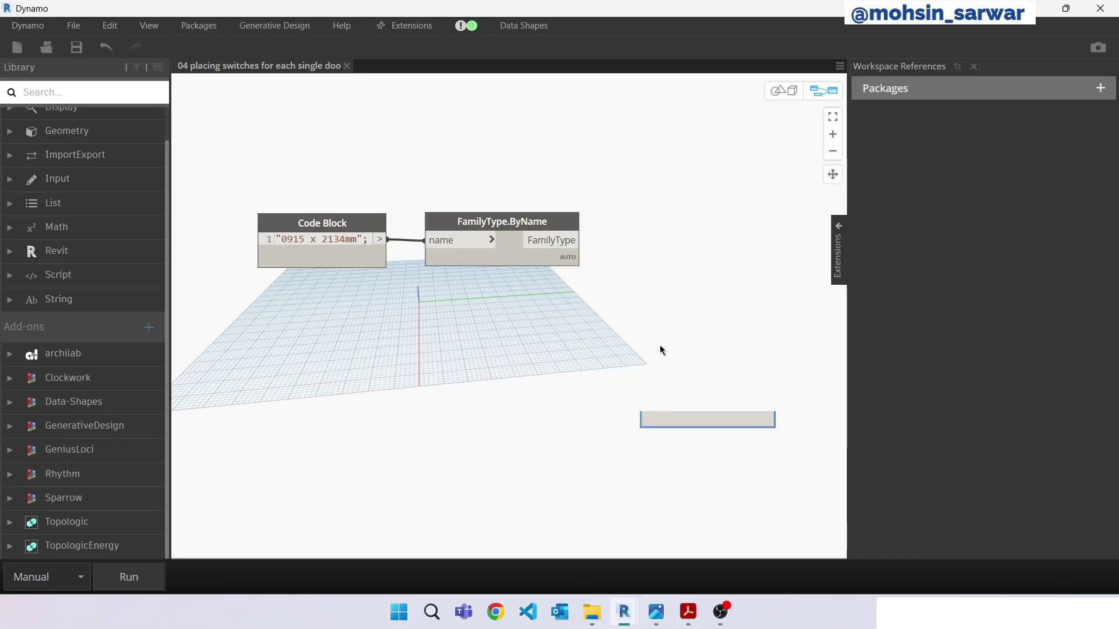
pyautogui.moveTo(632, 220); pyautogui.dragTo(634, 226)
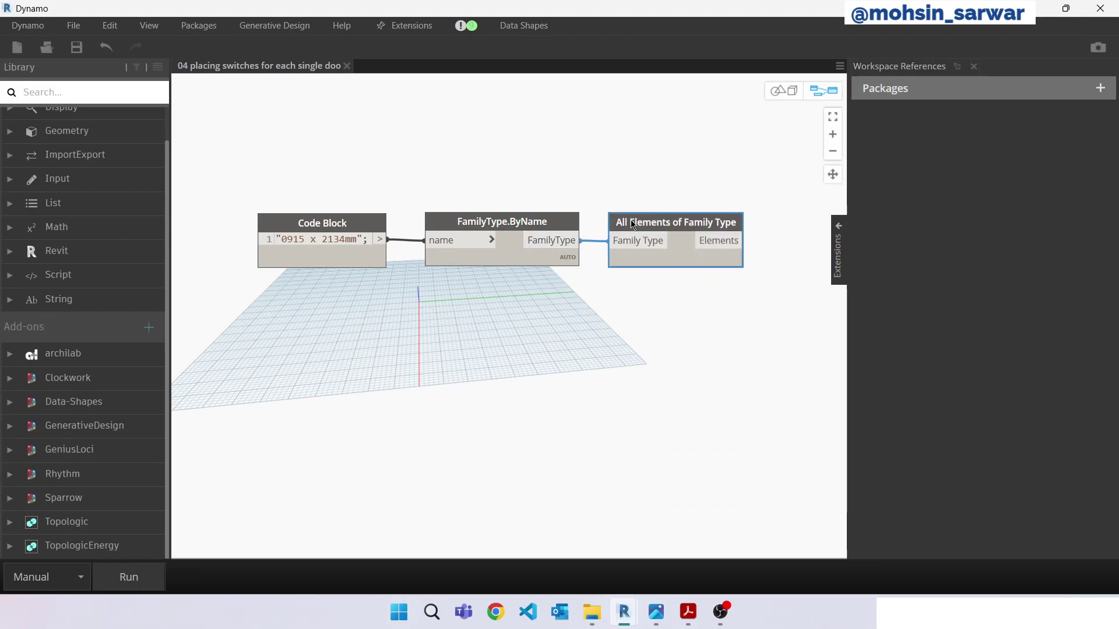
pyautogui.moveTo(554, 298); pyautogui.dragTo(493, 311, button='middle')
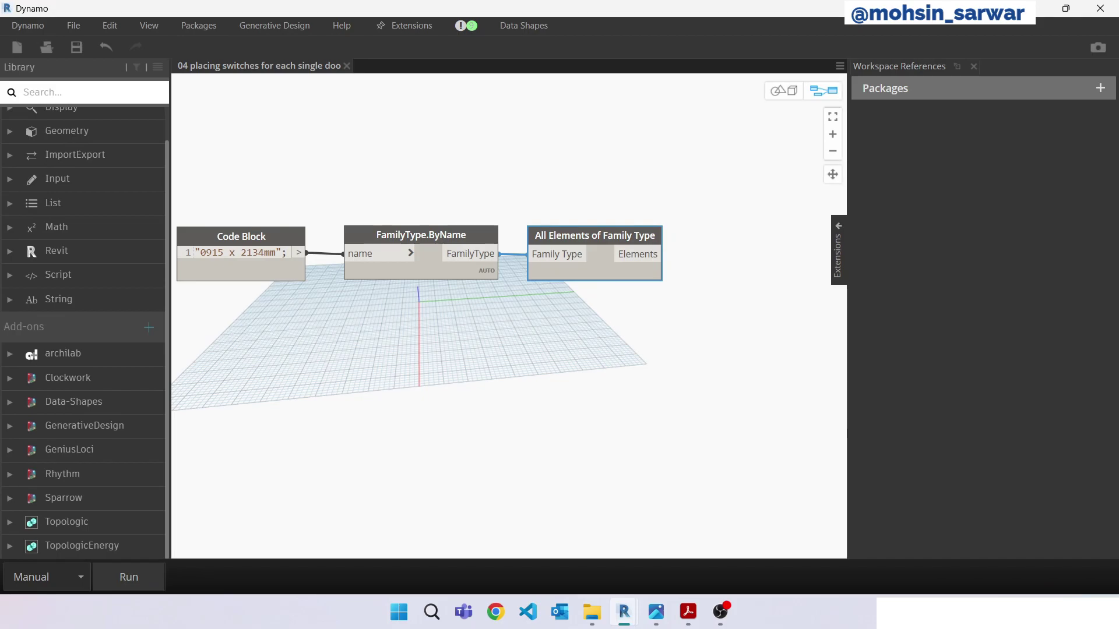
# - Add an Element.GetLocation node for the collected doors
pyautogui.scroll(-2, 409, 257)
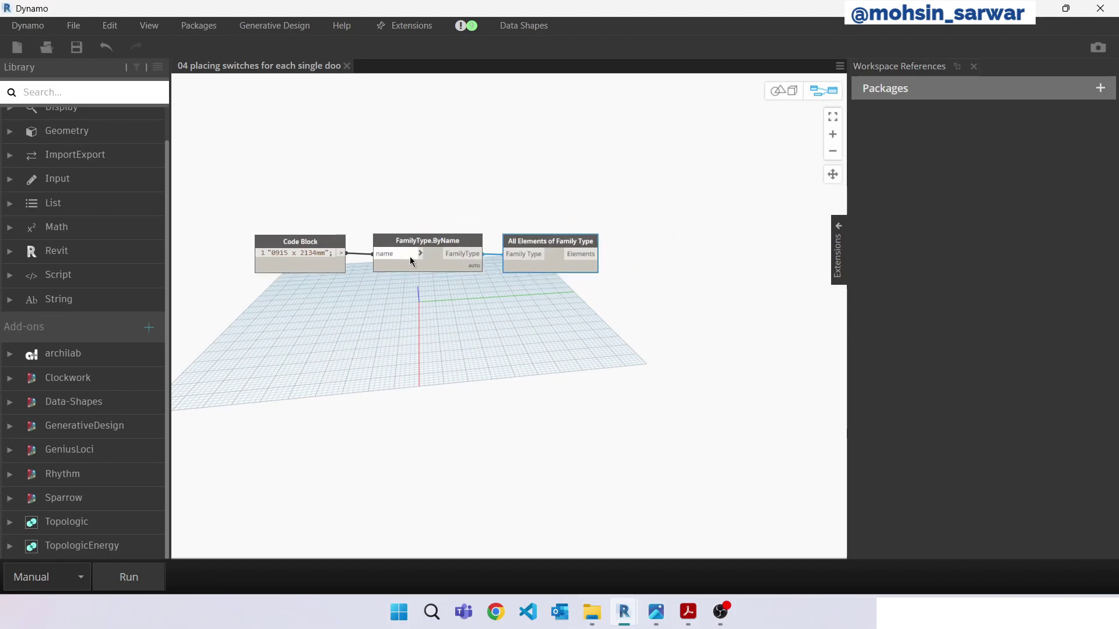
pyautogui.rightClick(582, 268)
pyautogui.write('g')
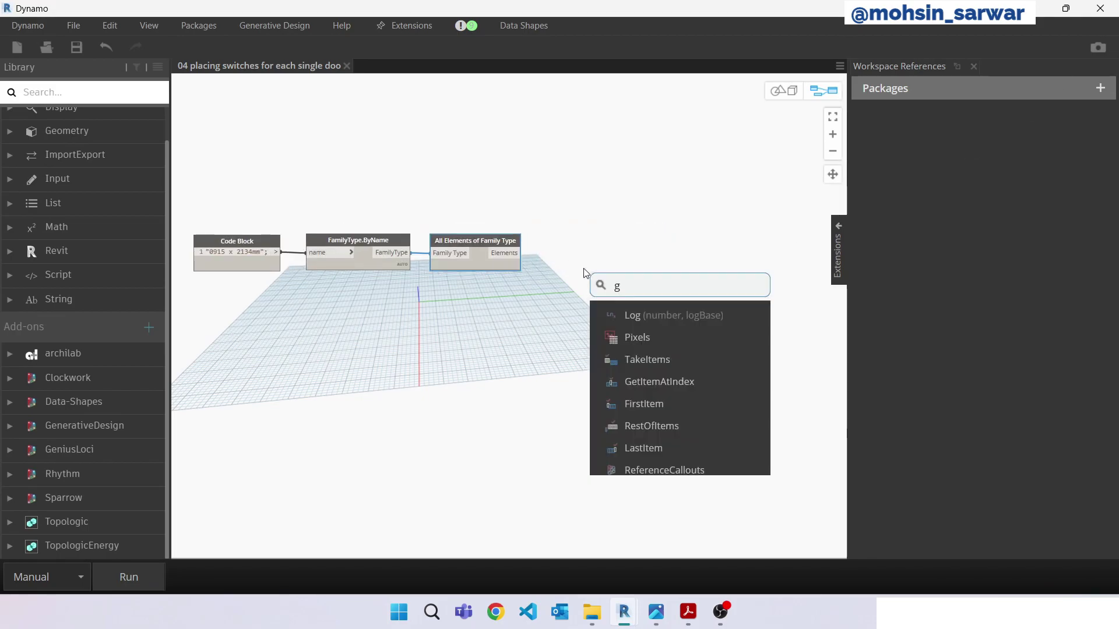
pyautogui.write('etlo')
pyautogui.press('Down')
pyautogui.press('Return')
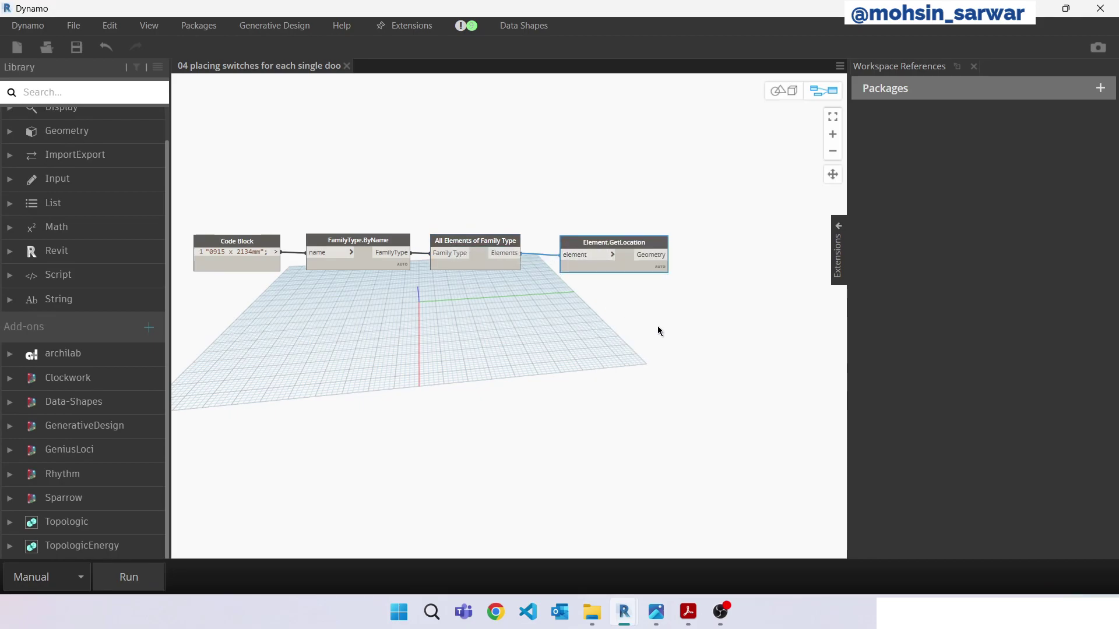
# - Add a FamilyInstance.HandOrientation node fed by the collected door elements
pyautogui.rightClick(622, 326)
pyautogui.write('ha')
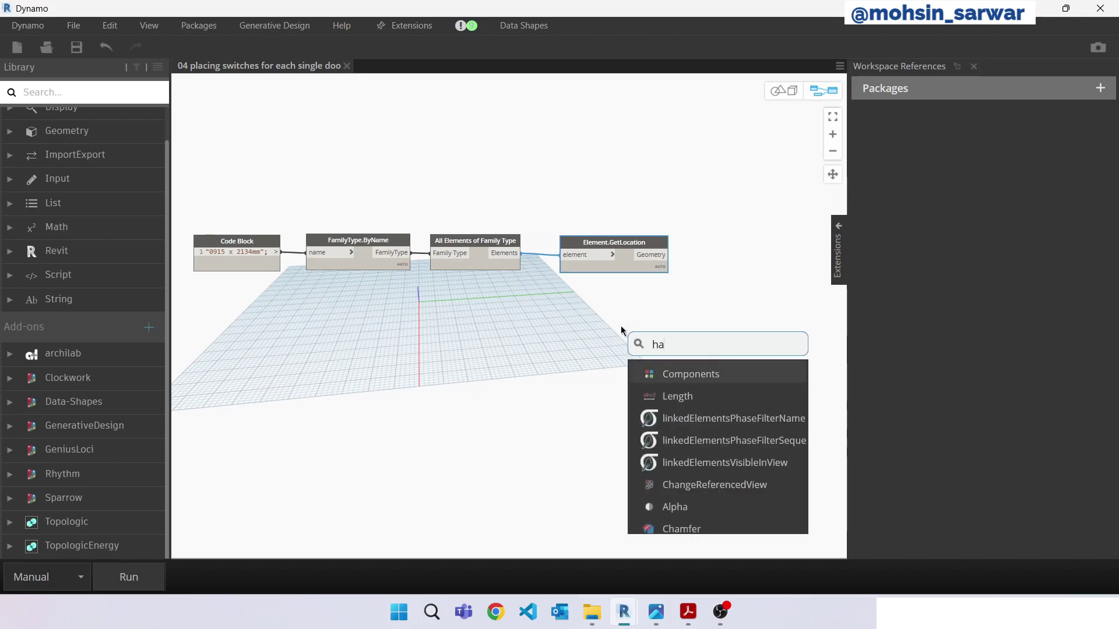
pyautogui.write('ndor')
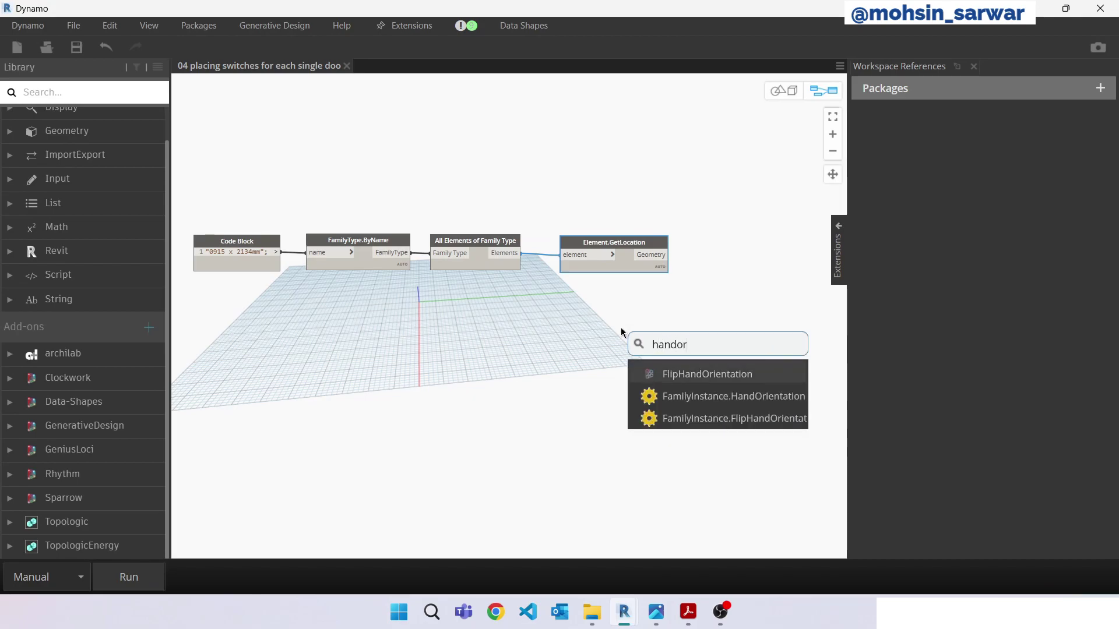
pyautogui.moveTo(732, 397)
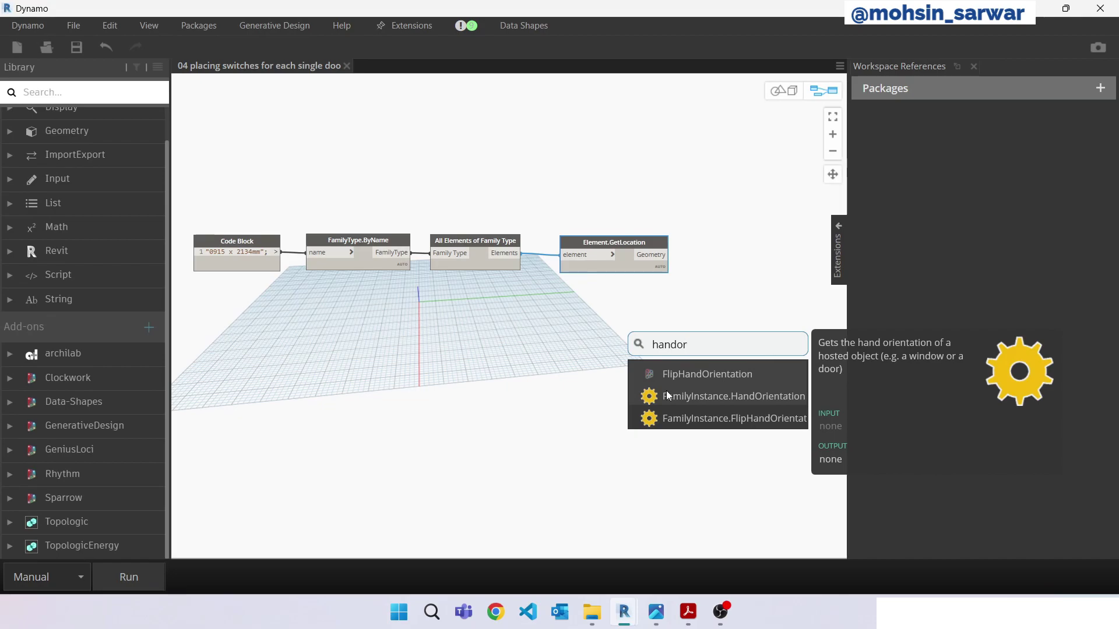
pyautogui.click(676, 397)
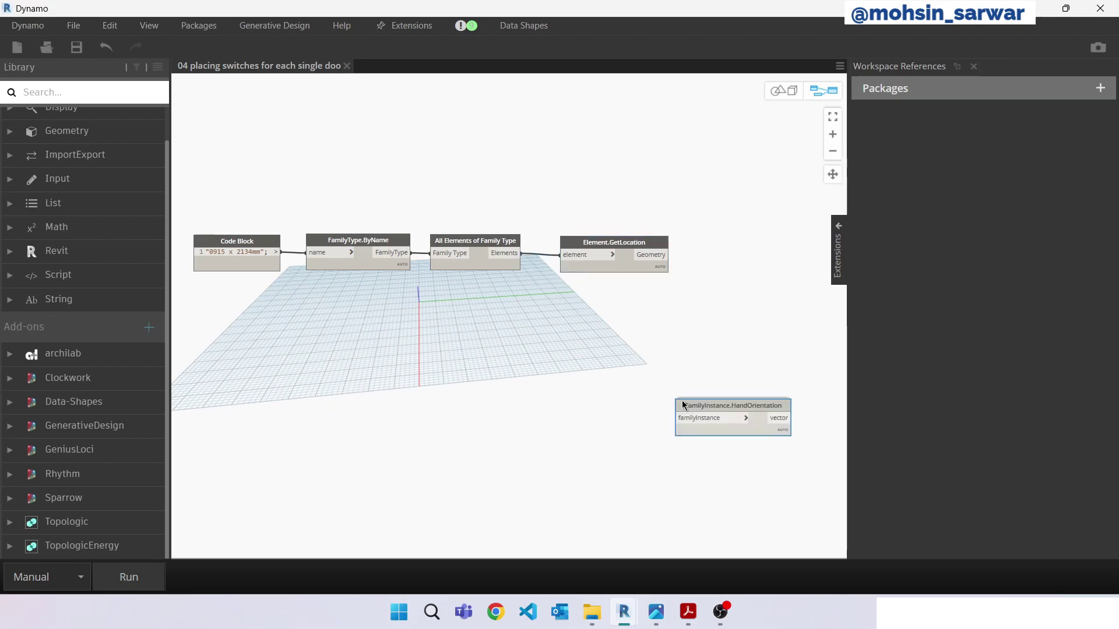
pyautogui.moveTo(518, 253); pyautogui.dragTo(566, 334)
pyautogui.moveTo(546, 312); pyautogui.dragTo(424, 303, button='middle')
pyautogui.moveTo(424, 303)
pyautogui.mouseDown()
pyautogui.moveTo(434, 289)
pyautogui.moveTo(425, 289)
pyautogui.mouseUp()
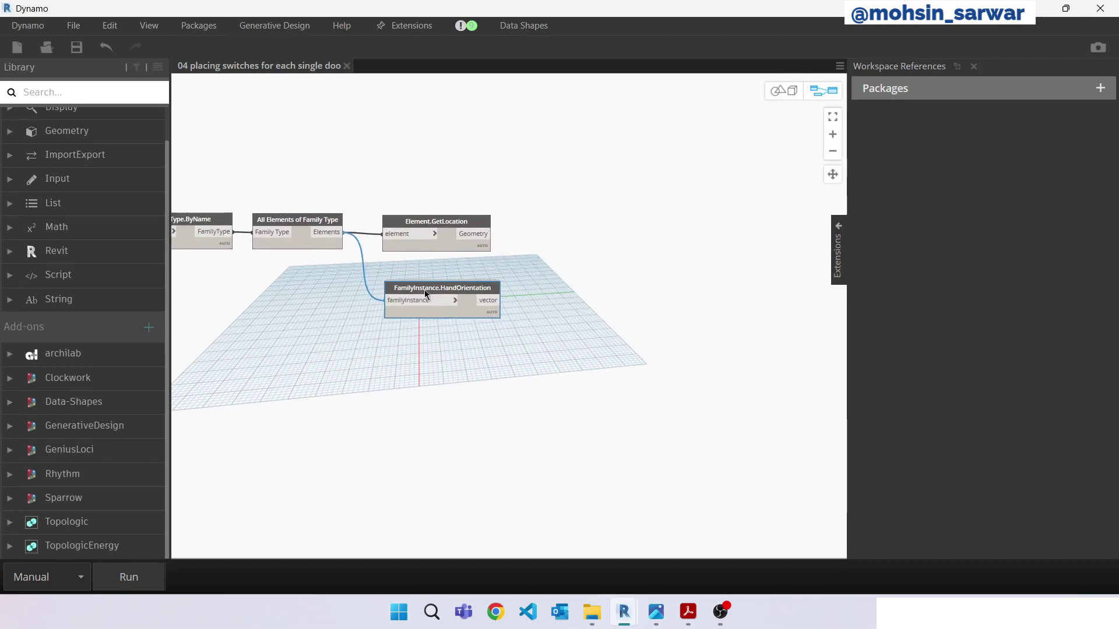
# - Add a Vector.Reverse node fed by the door hand orientation
pyautogui.rightClick(585, 317)
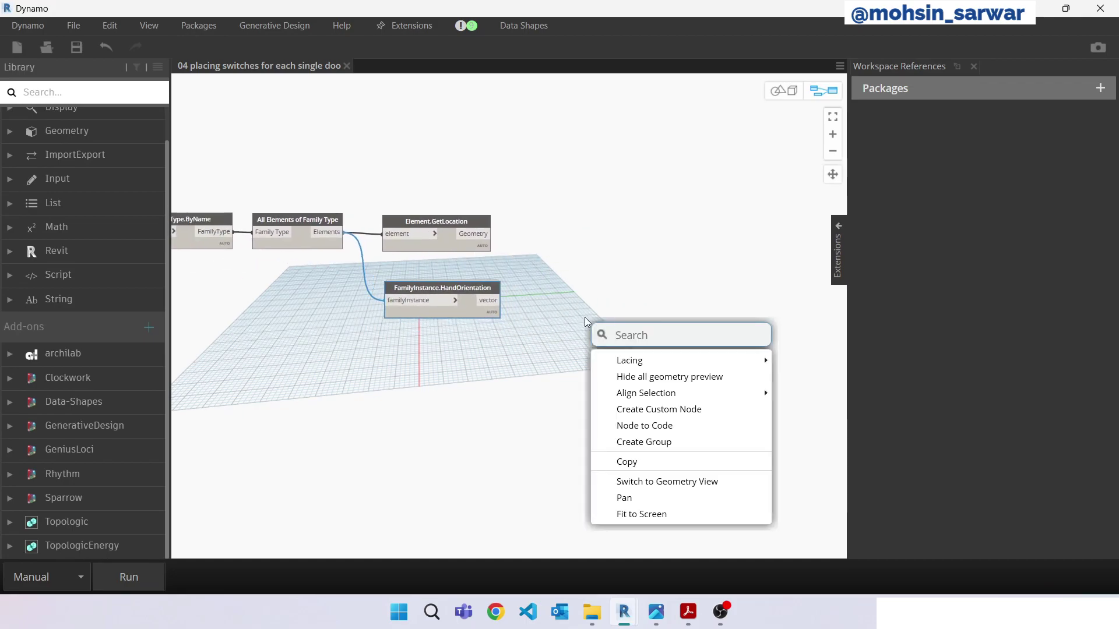
pyautogui.write('vector')
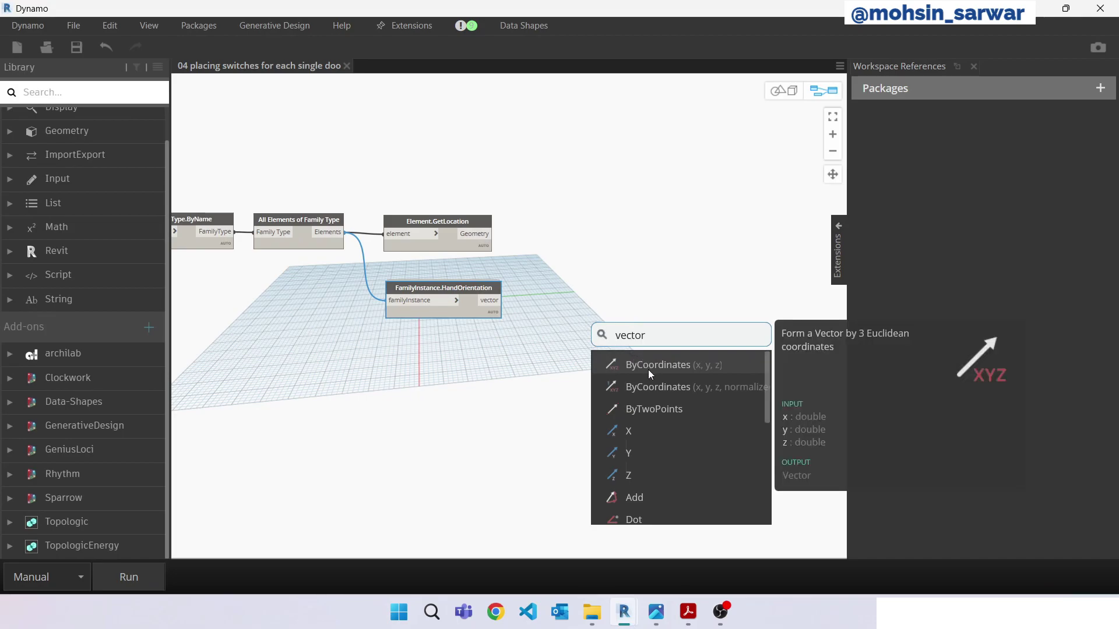
pyautogui.write(' re')
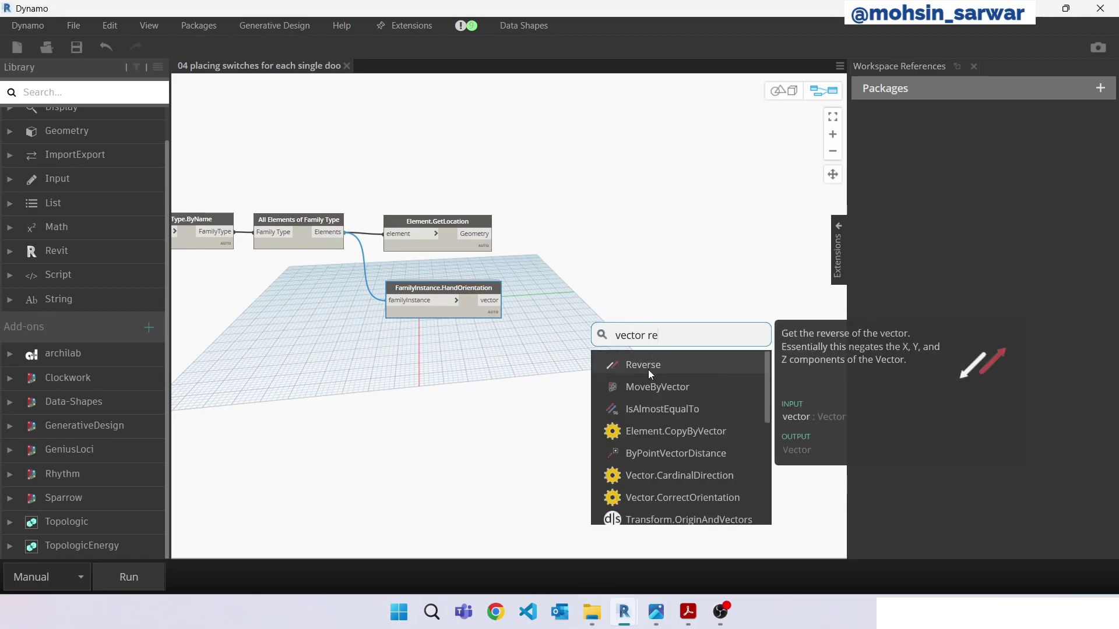
pyautogui.click(649, 368)
pyautogui.moveTo(492, 300)
pyautogui.mouseDown()
pyautogui.moveTo(522, 315)
pyautogui.moveTo(556, 289)
pyautogui.mouseUp()
pyautogui.moveTo(577, 292)
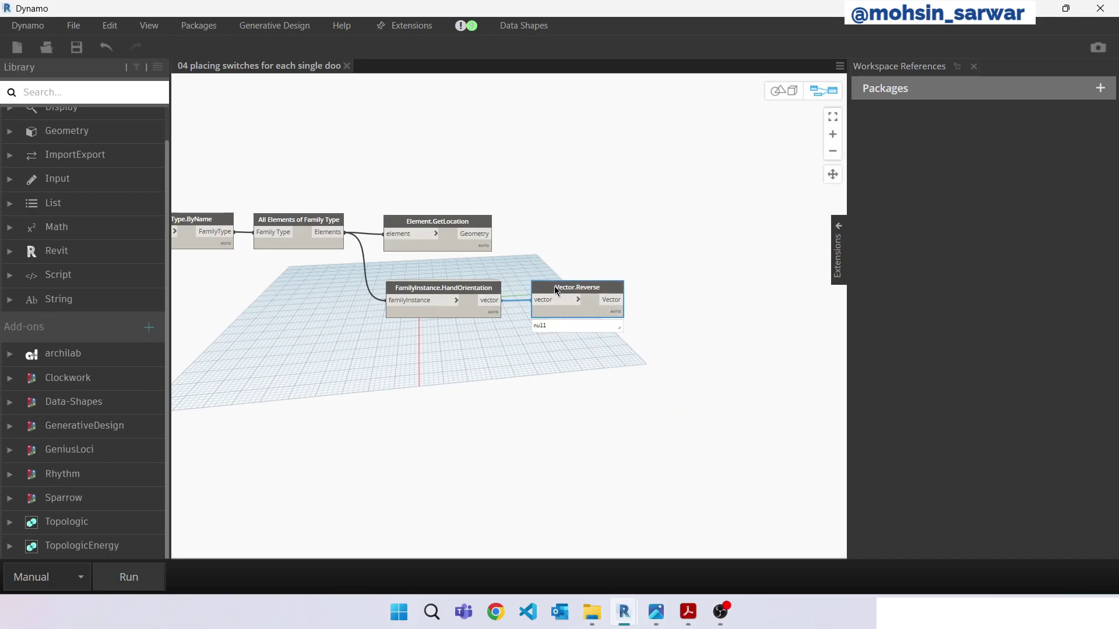
# - Add Geometry.Translate with door locations as geometry and the reversed vector as direction
pyautogui.rightClick(628, 361)
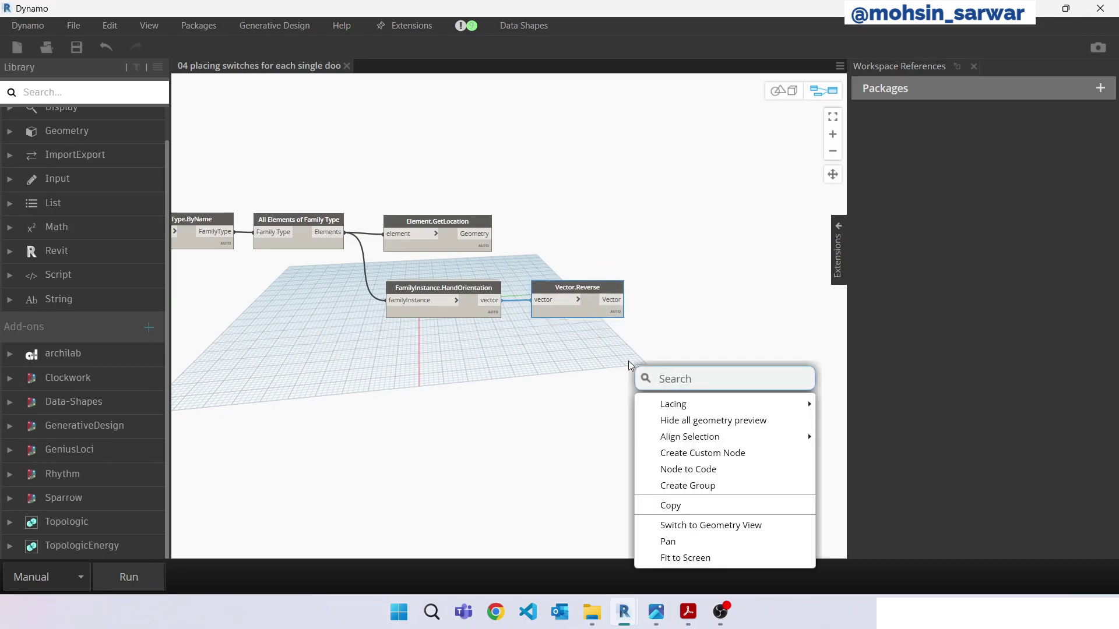
pyautogui.write('trans')
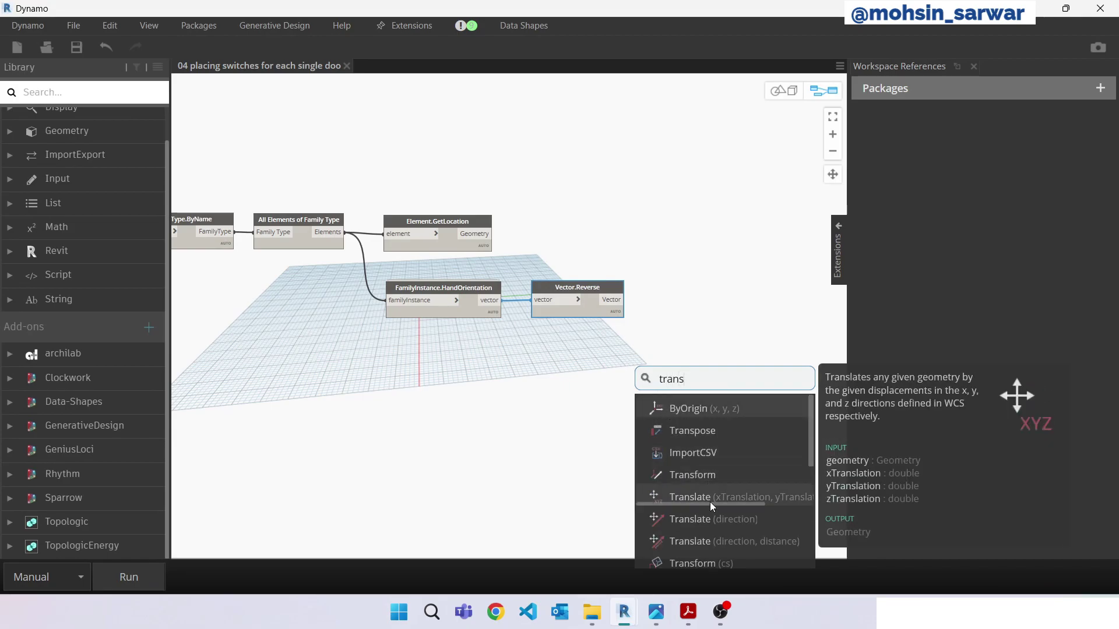
pyautogui.scroll(-1, 710, 502)
pyautogui.scroll(-3, 710, 502)
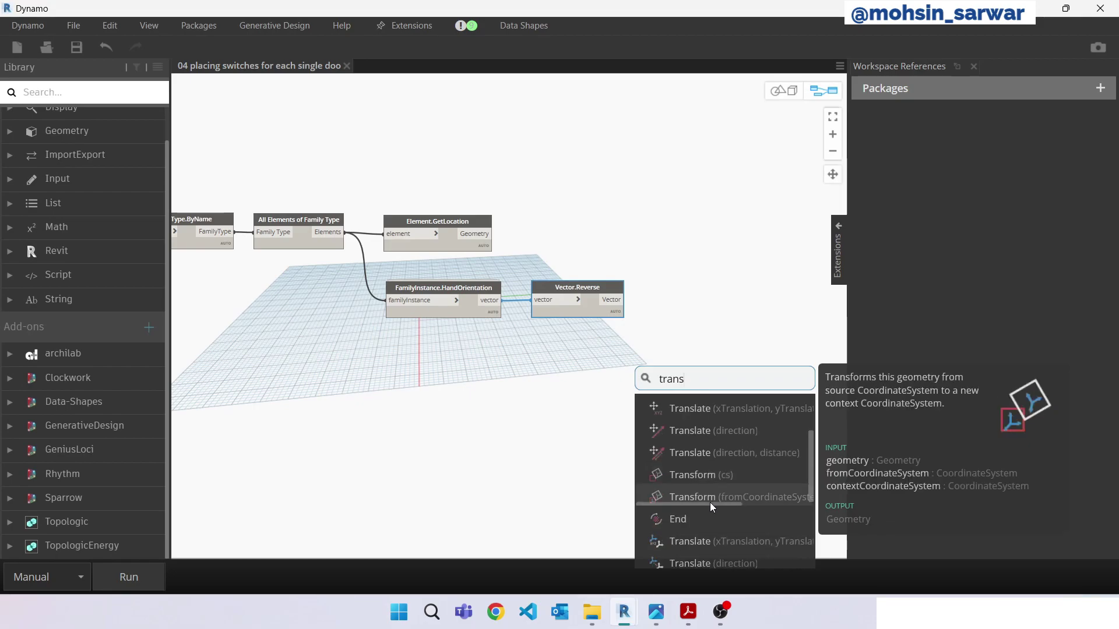
pyautogui.click(704, 454)
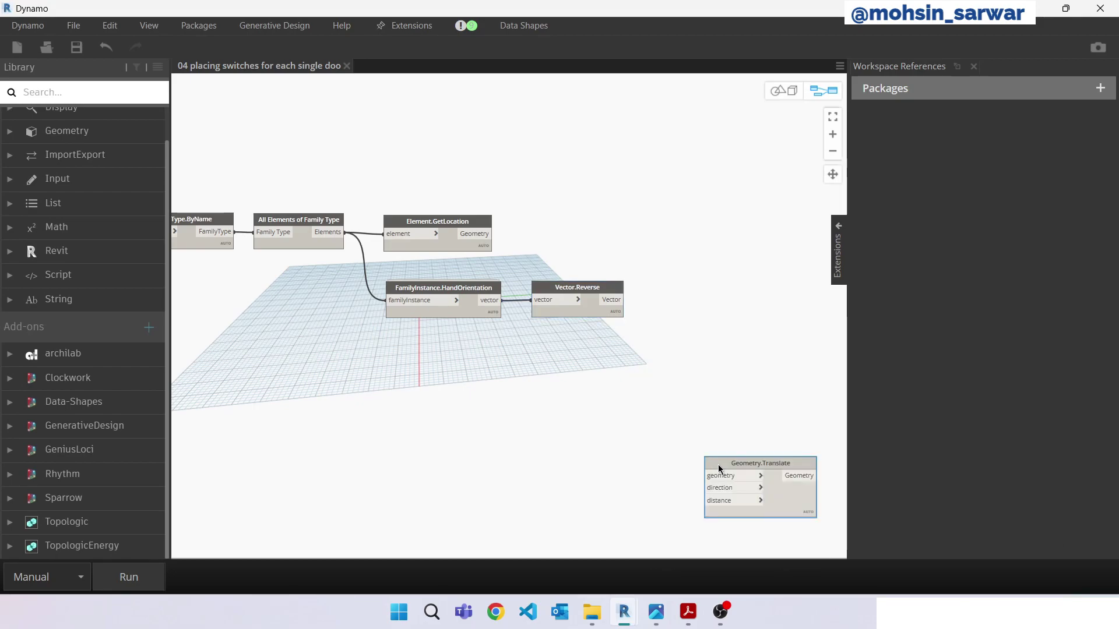
pyautogui.moveTo(718, 463); pyautogui.dragTo(690, 275)
pyautogui.moveTo(732, 275)
pyautogui.moveTo(492, 233)
pyautogui.mouseDown()
pyautogui.moveTo(679, 285)
pyautogui.moveTo(712, 252)
pyautogui.mouseUp()
pyautogui.click(678, 285)
pyautogui.moveTo(611, 299); pyautogui.dragTo(727, 266)
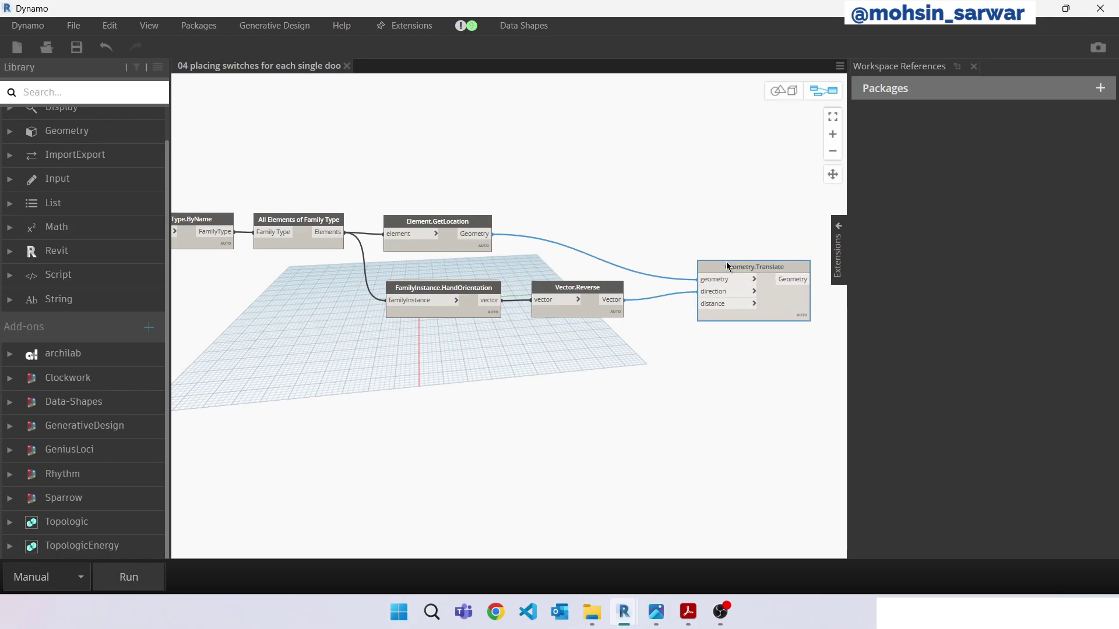
# - Add an Element.ElementType node fed by the collected door elements
pyautogui.rightClick(380, 367)
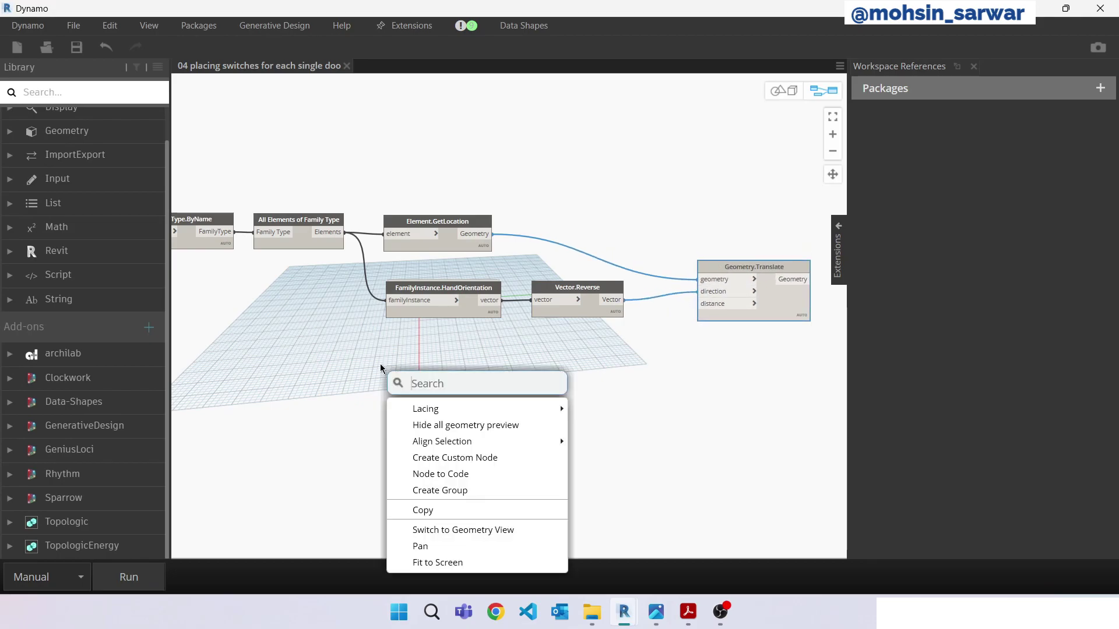
pyautogui.write('ele')
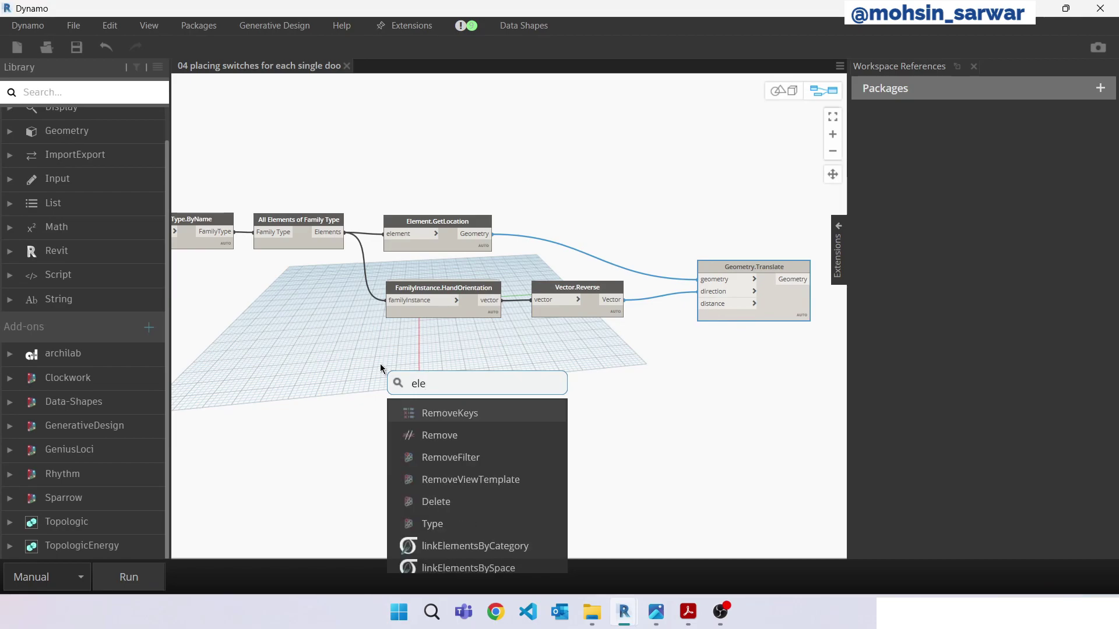
pyautogui.write('mentt')
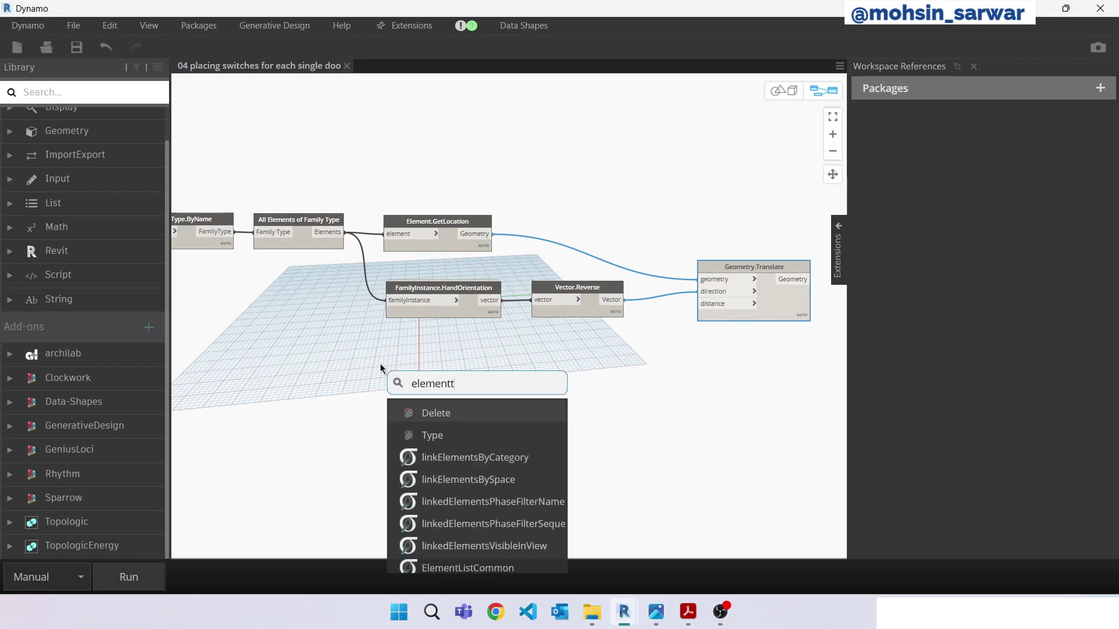
pyautogui.write('ype')
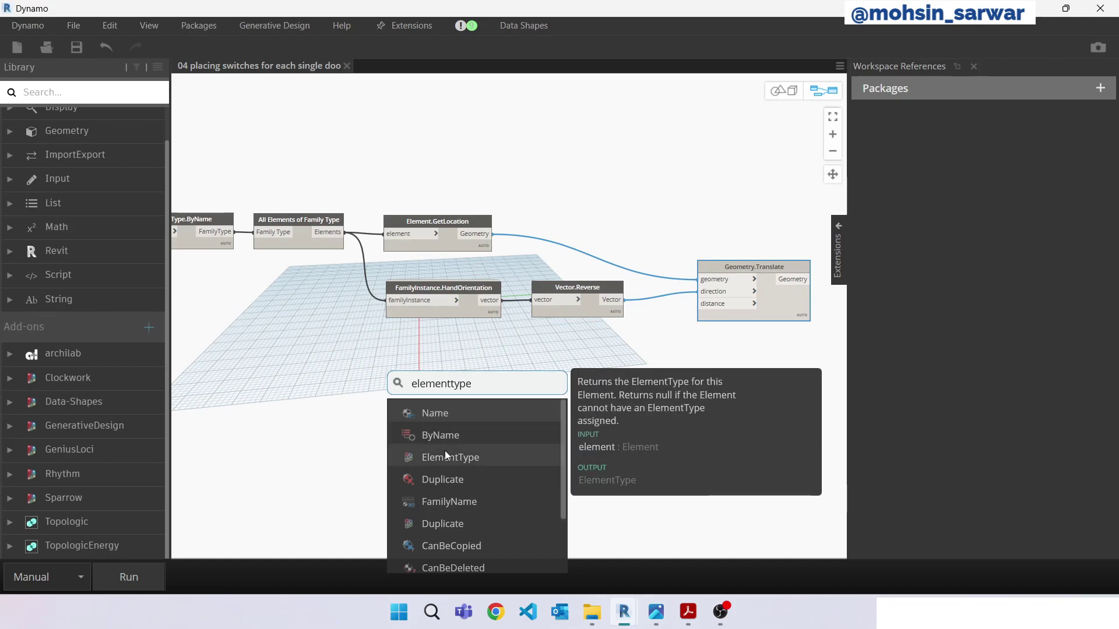
pyautogui.click(446, 454)
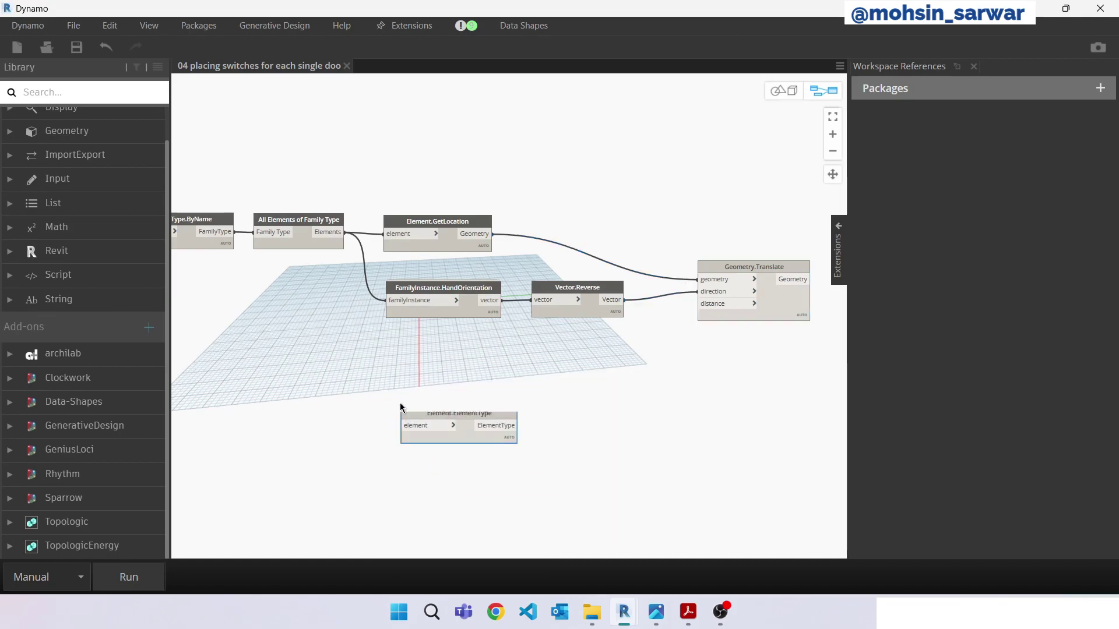
pyautogui.moveTo(399, 404); pyautogui.dragTo(372, 364)
pyautogui.moveTo(330, 233); pyautogui.dragTo(379, 384)
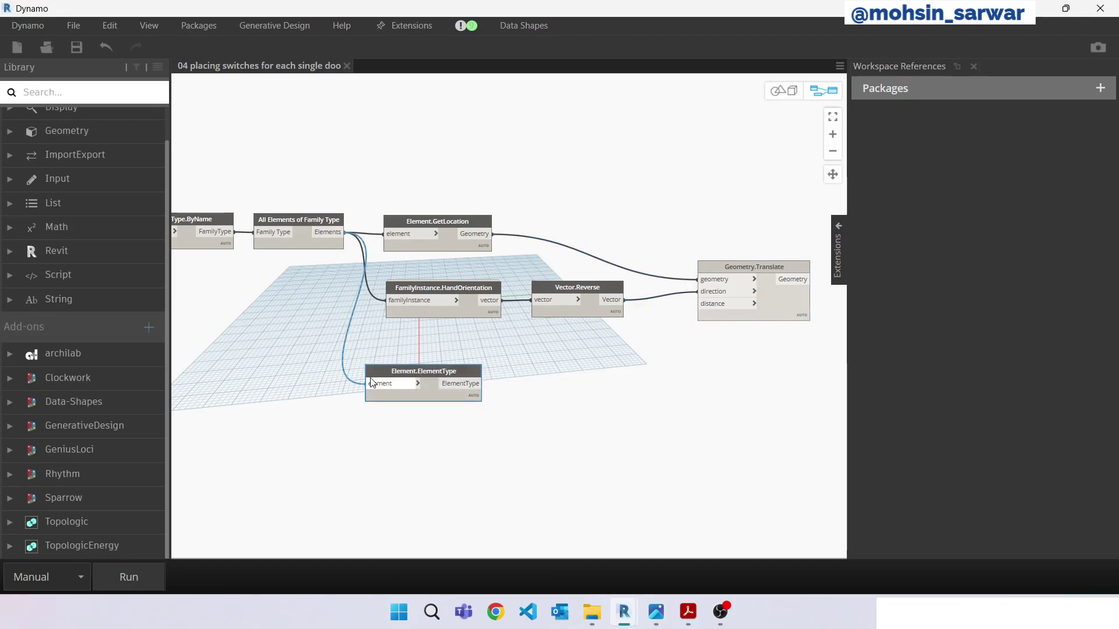
# - Add Element.GetParameterValueByName with ElementType wired into its element input
pyautogui.rightClick(497, 414)
pyautogui.press('Escape')
pyautogui.rightClick(507, 418)
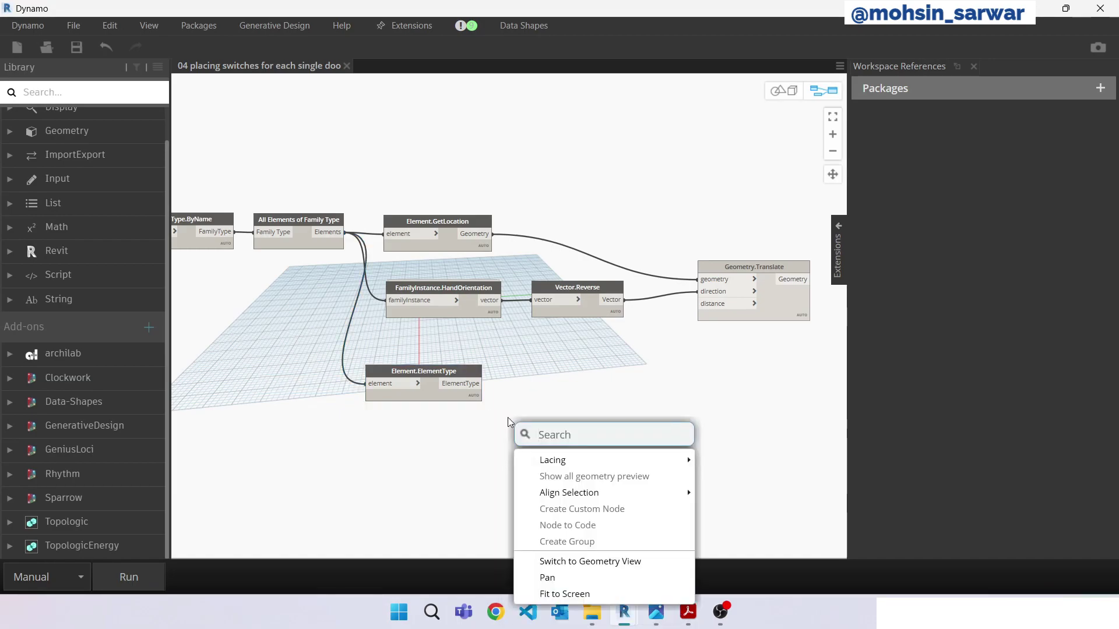
pyautogui.write('getpr')
pyautogui.scroll(2, 508, 419)
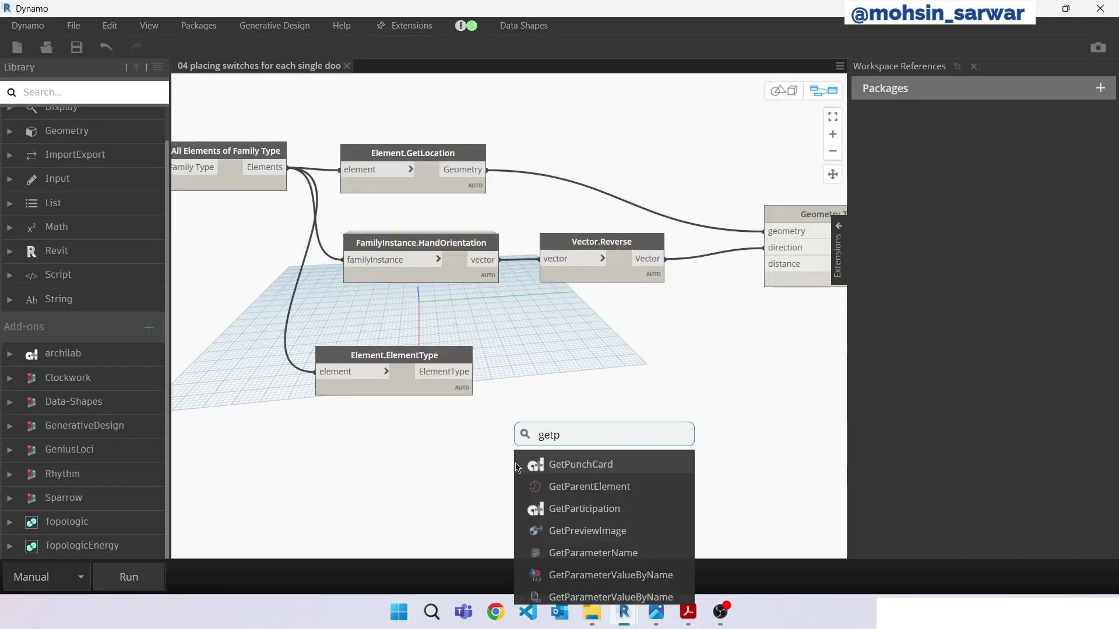
pyautogui.press('Escape')
pyautogui.scroll(-2, 556, 435)
pyautogui.moveTo(599, 536); pyautogui.dragTo(549, 387)
pyautogui.click(488, 401)
pyautogui.click(533, 401)
pyautogui.moveTo(566, 396); pyautogui.dragTo(575, 412)
# - Create a "Width" Code Block and wire it into parameterName
pyautogui.doubleClick(481, 429)
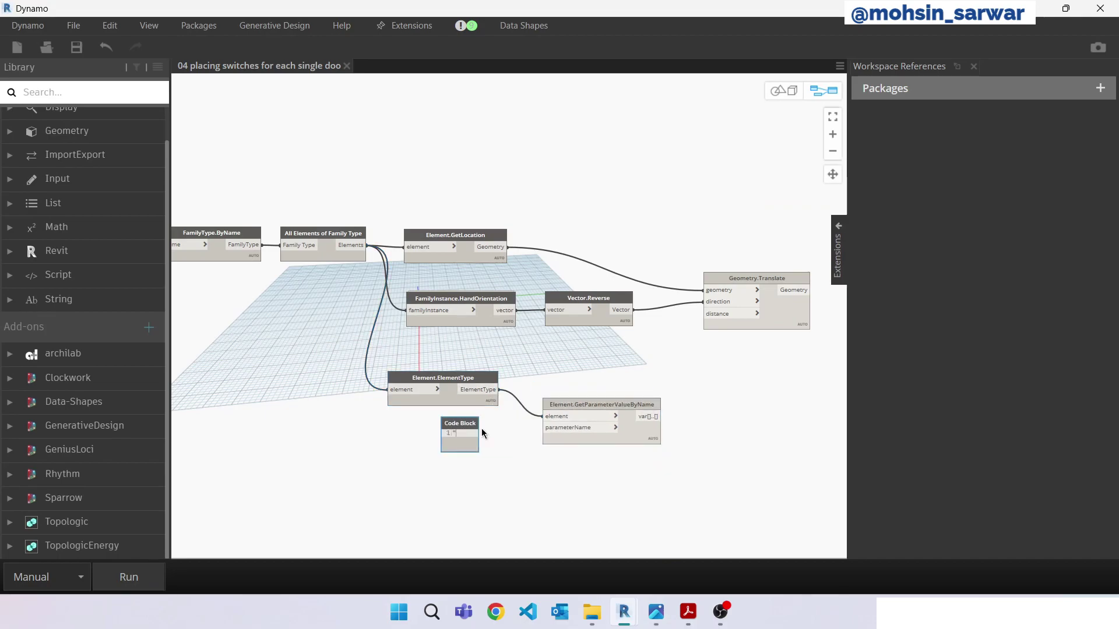
pyautogui.write('W')
pyautogui.write('W')
pyautogui.scroll(3, 472, 474)
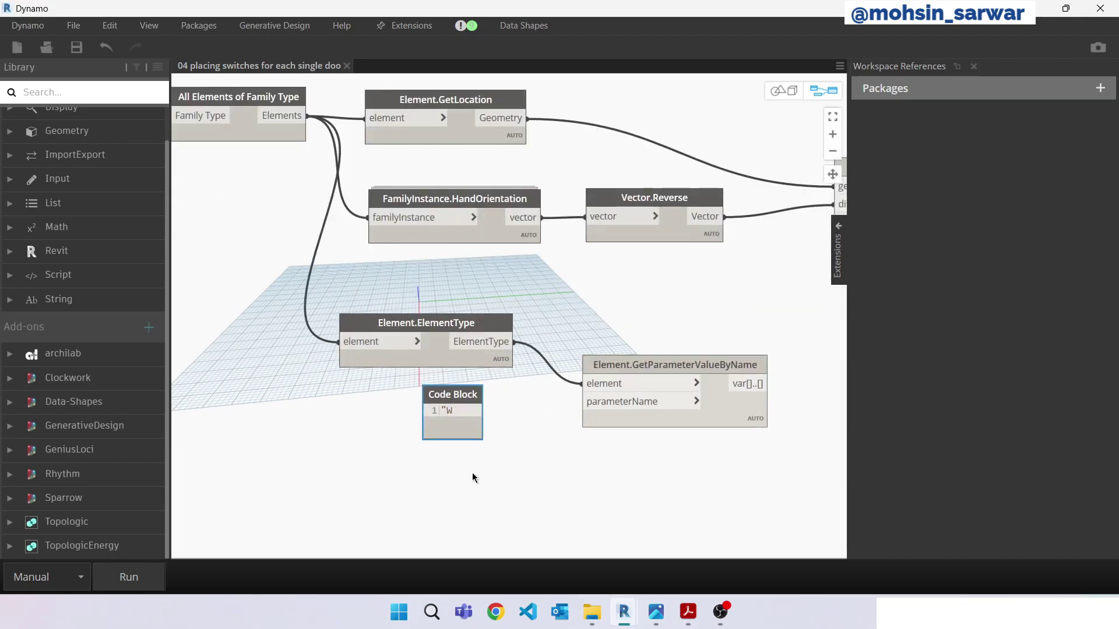
pyautogui.write('idth";')
pyautogui.click(472, 473)
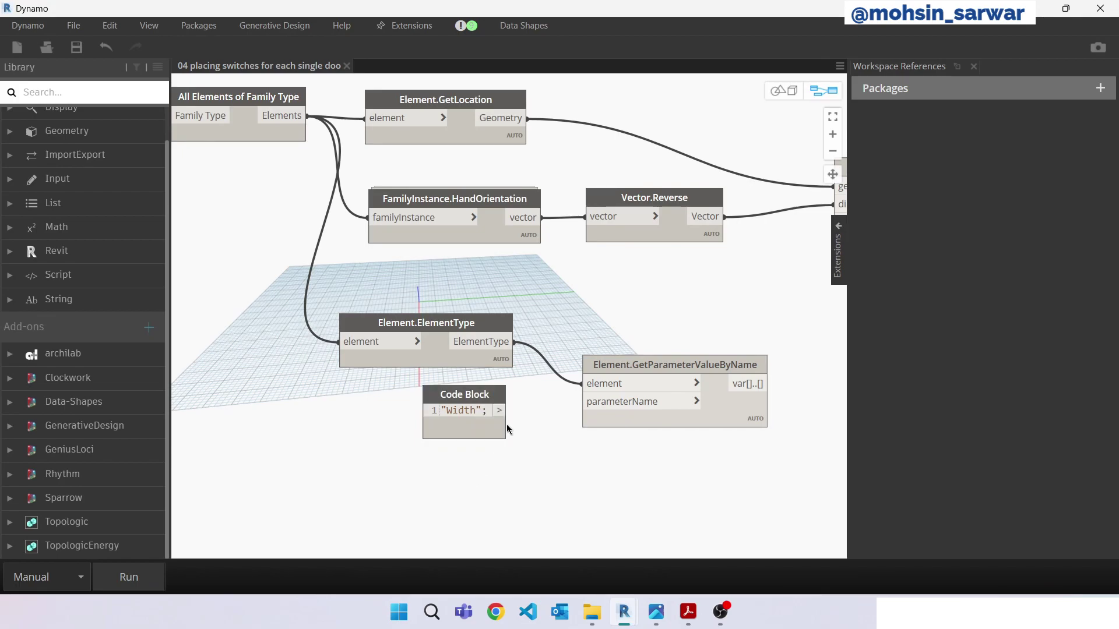
pyautogui.moveTo(499, 410); pyautogui.dragTo(582, 401)
pyautogui.moveTo(610, 366); pyautogui.dragTo(595, 359)
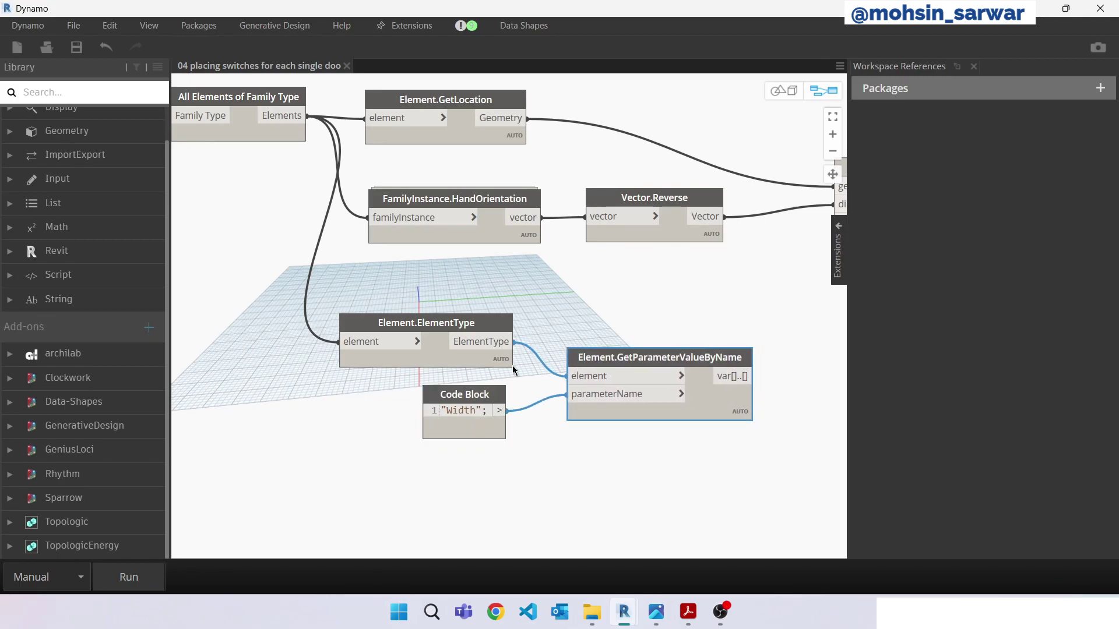
# - Create a formula Code Block and feed the door Width value into its x input
pyautogui.scroll(-2, 410, 364)
pyautogui.scroll(-2, 514, 379)
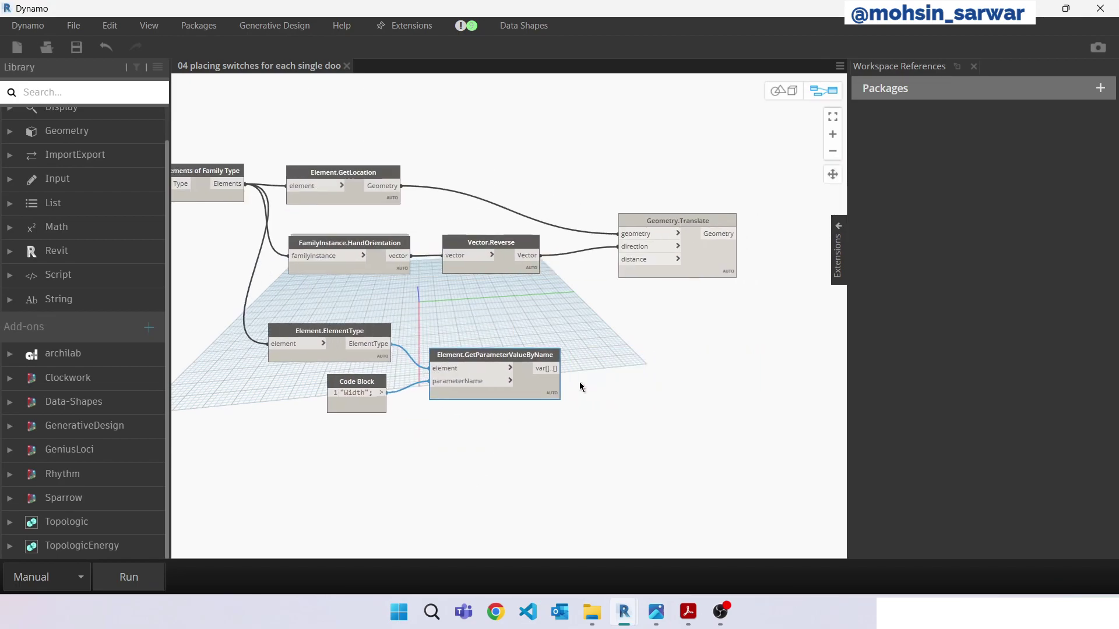
pyautogui.scroll(1, 550, 364)
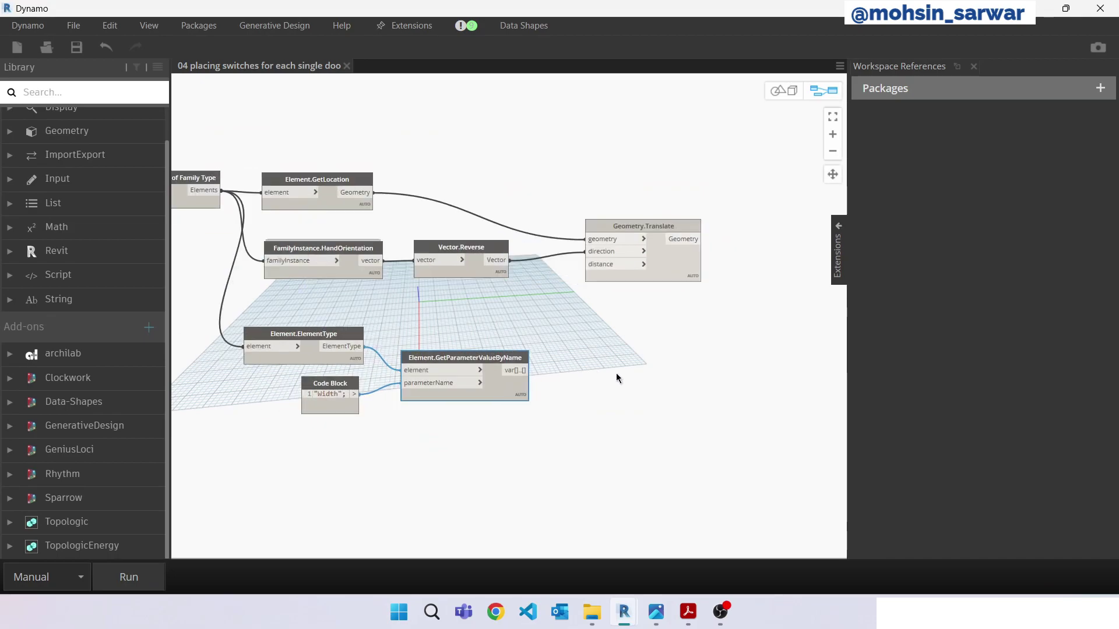
pyautogui.doubleClick(616, 373)
pyautogui.write('x')
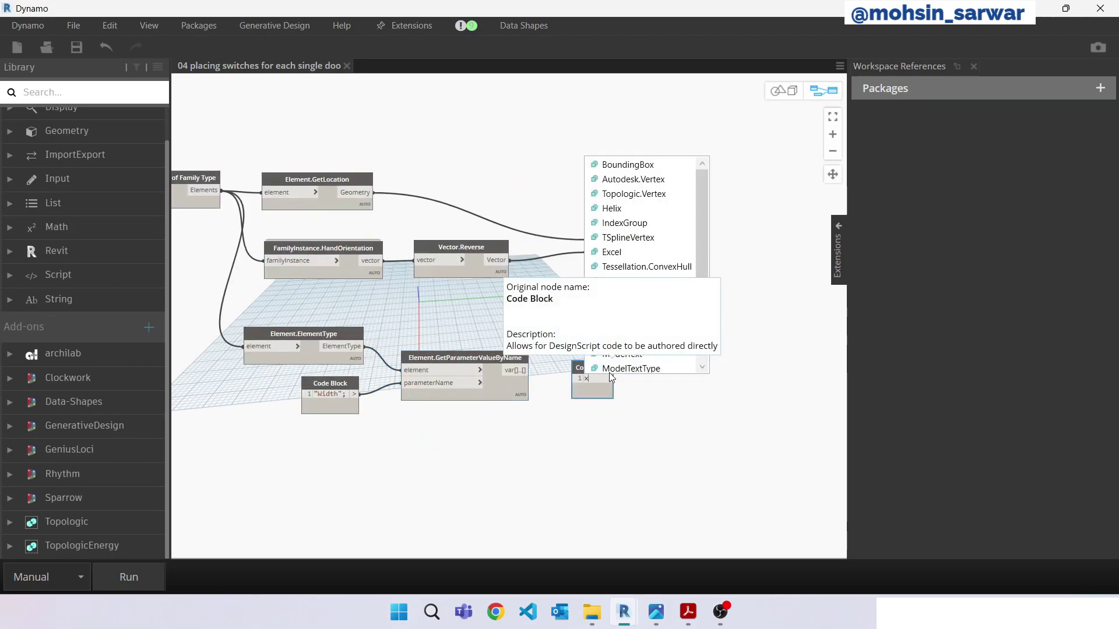
pyautogui.write('*0.5')
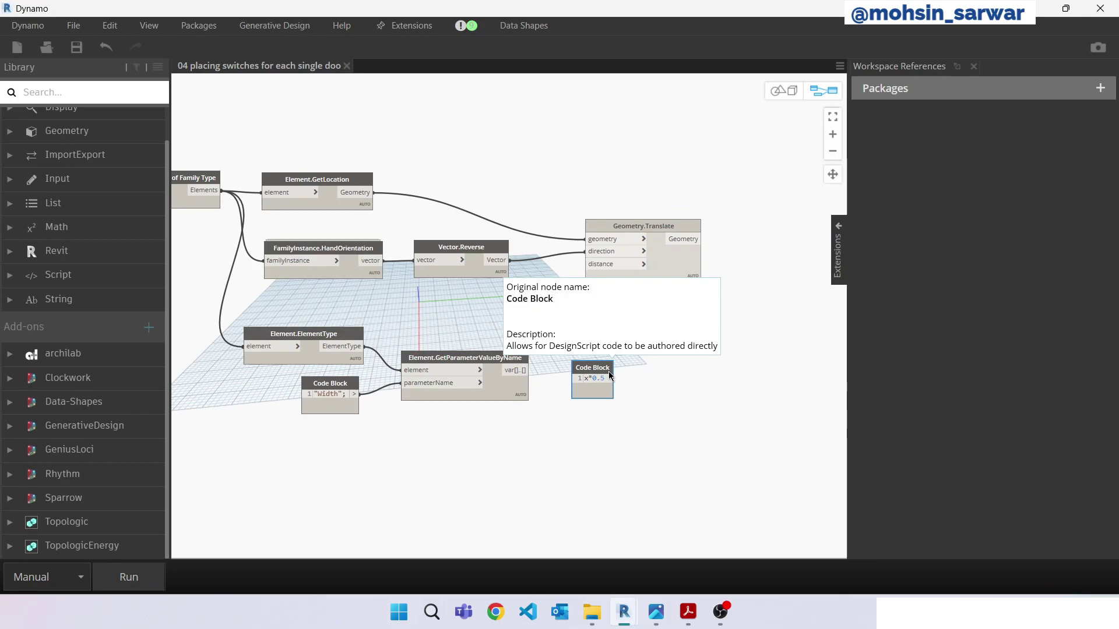
pyautogui.click(546, 384)
pyautogui.moveTo(527, 370); pyautogui.dragTo(574, 371)
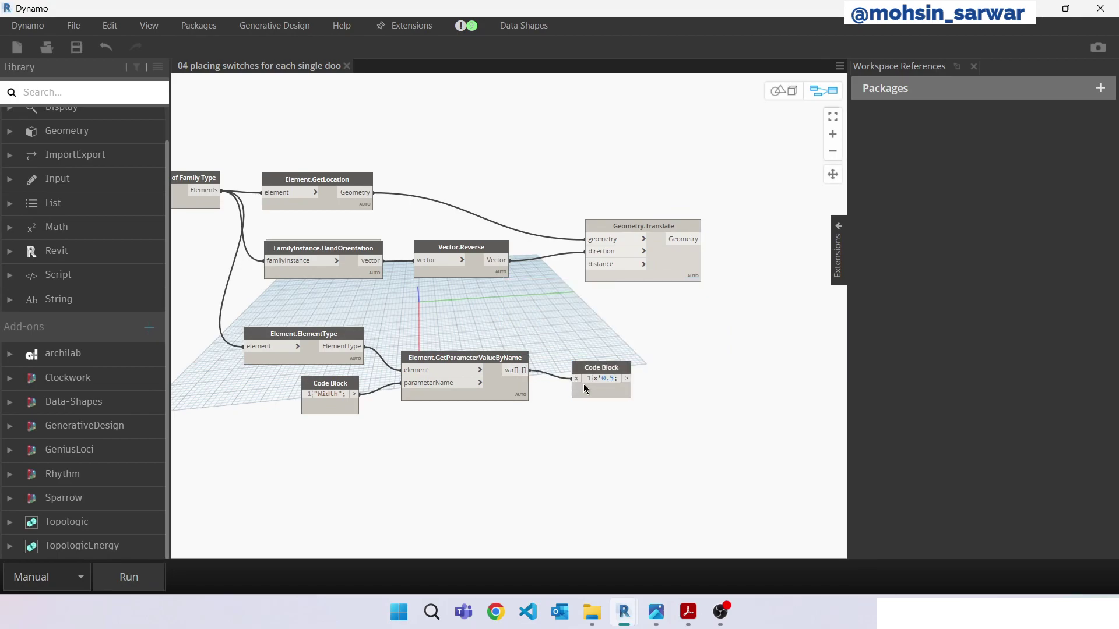
# - Complete the formula as x*0.5+0.5 to drive the Geometry.Translate distance
pyautogui.scroll(1, 644, 386)
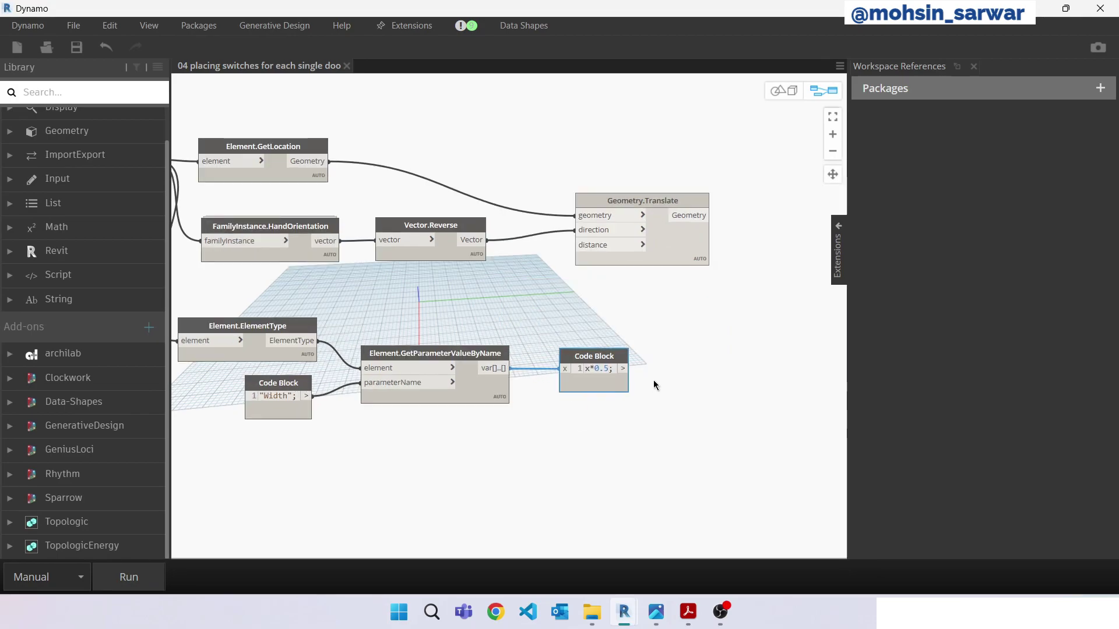
pyautogui.scroll(1, 652, 385)
pyautogui.scroll(1, 544, 394)
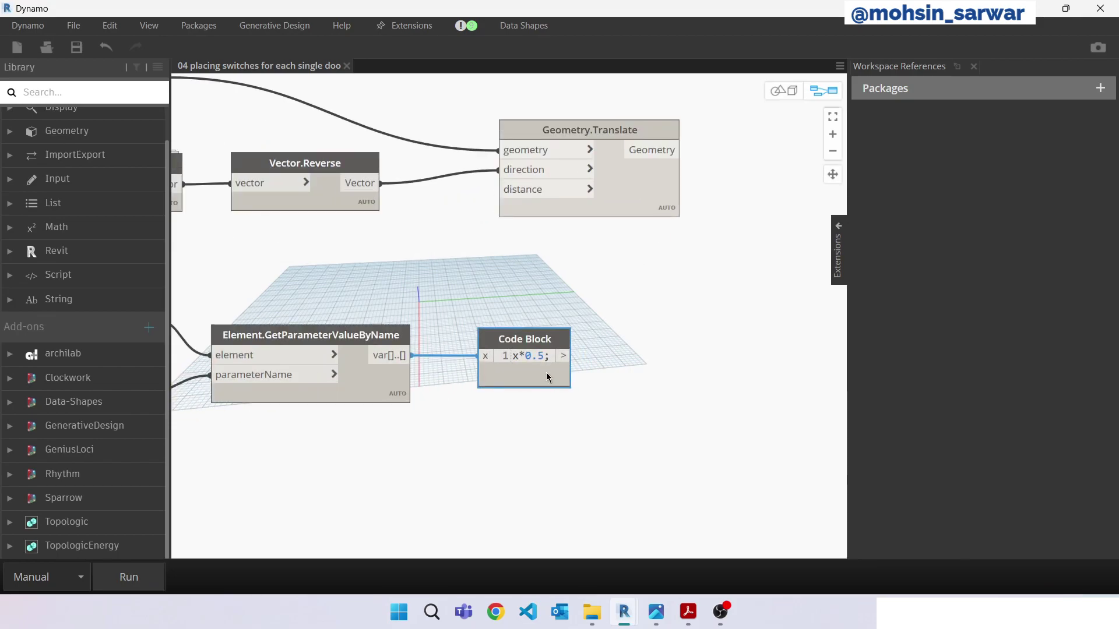
pyautogui.write('+')
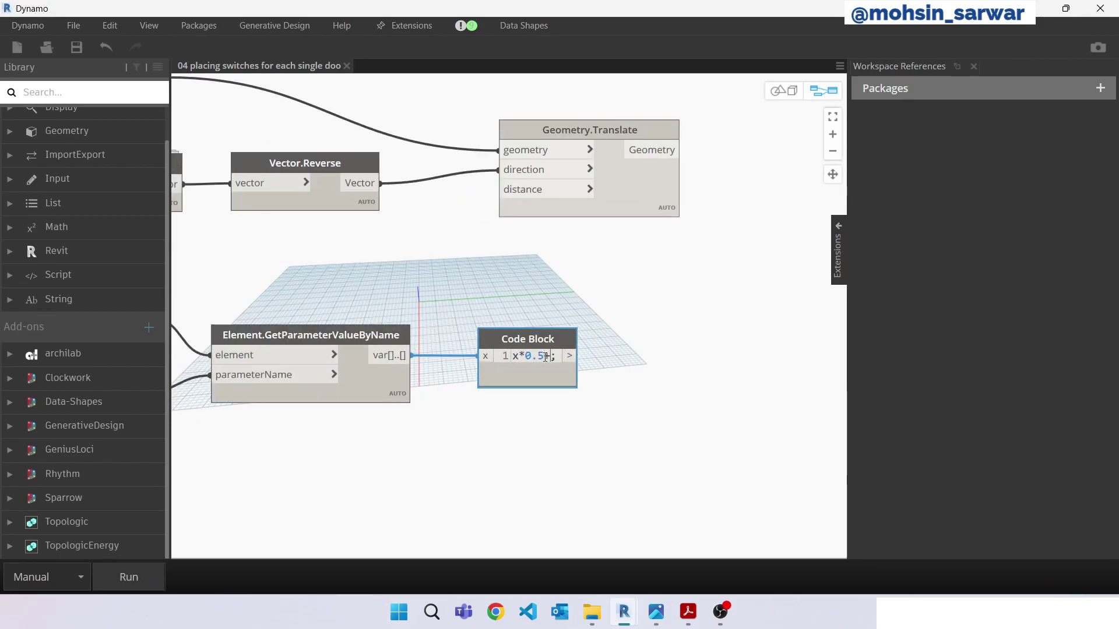
pyautogui.write('0.5')
pyautogui.click(535, 417)
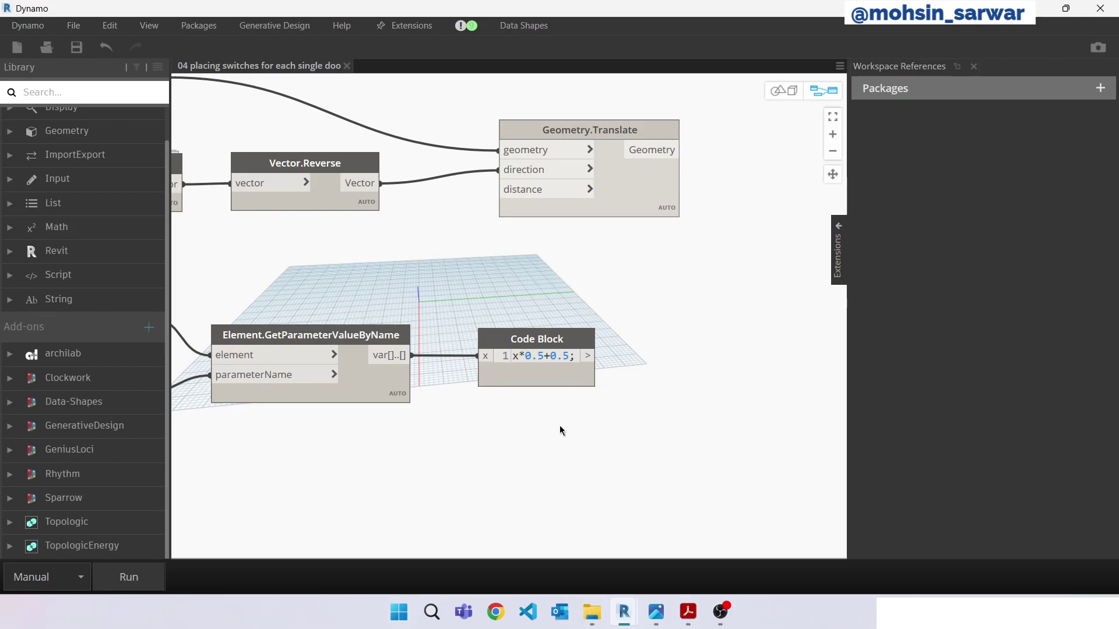
pyautogui.moveTo(550, 355)
pyautogui.mouseDown()
pyautogui.moveTo(571, 356)
pyautogui.moveTo(553, 383)
pyautogui.moveTo(519, 204)
pyautogui.mouseUp()
pyautogui.click(575, 408)
pyautogui.scroll(-3, 518, 220)
pyautogui.scroll(-3, 518, 204)
pyautogui.moveTo(637, 218); pyautogui.dragTo(652, 302, button='middle')
pyautogui.scroll(1, 651, 303)
pyautogui.scroll(1, 652, 302)
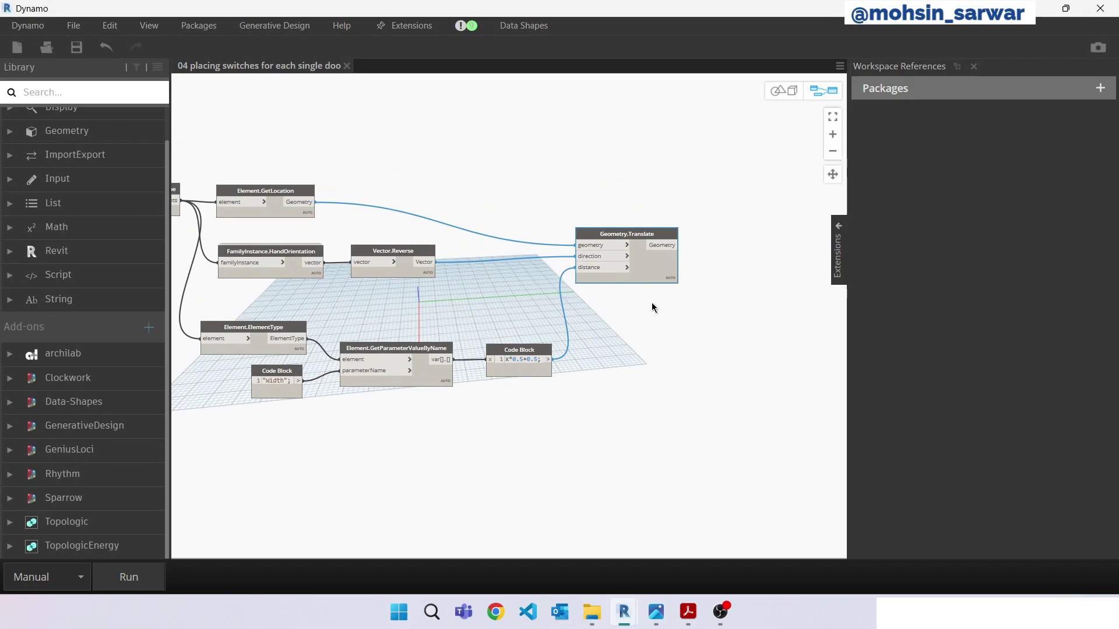
# - Add a FamilyInstance.FacingOrientation node fed by the collected door elements
pyautogui.rightClick(596, 170)
pyautogui.write('facing')
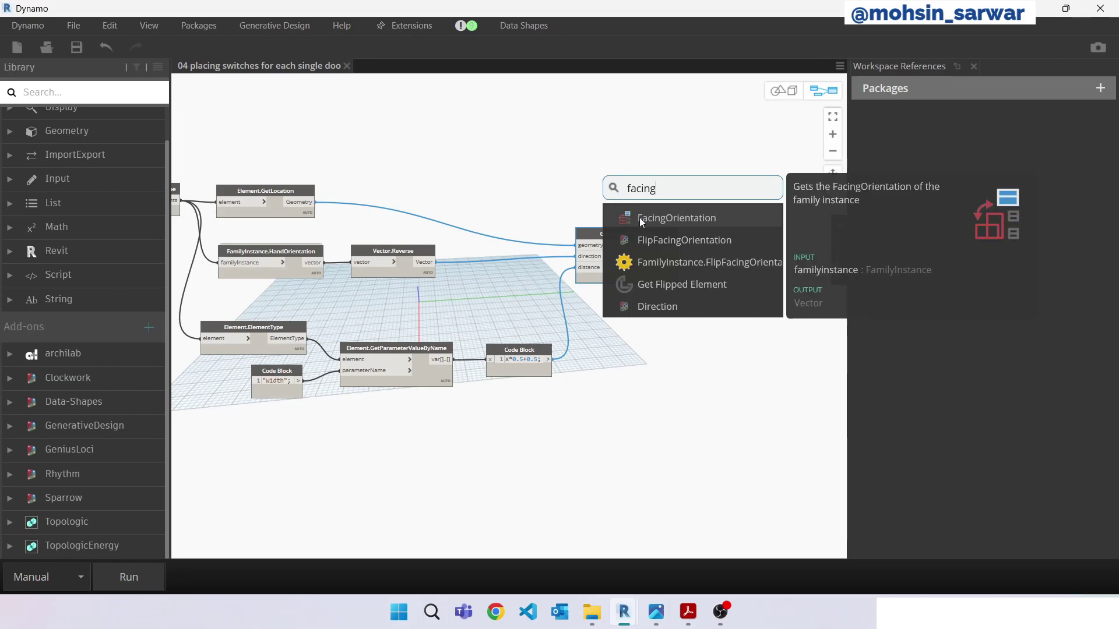
pyautogui.click(640, 218)
pyautogui.moveTo(647, 226); pyautogui.dragTo(600, 153)
pyautogui.scroll(-2, 572, 154)
pyautogui.scroll(2, 572, 154)
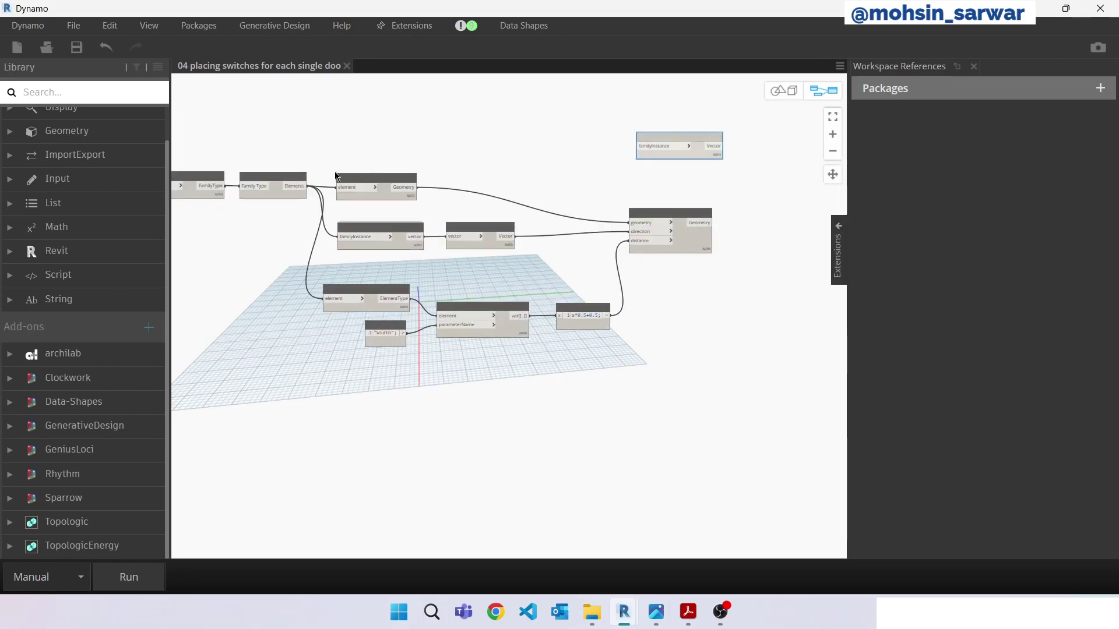
pyautogui.moveTo(307, 186); pyautogui.dragTo(637, 146)
# - Duplicate Geometry.Translate, feeding it the first translation result and the facing vector as direction
pyautogui.moveTo(666, 173); pyautogui.dragTo(562, 190, button='middle')
pyautogui.scroll(2, 733, 208)
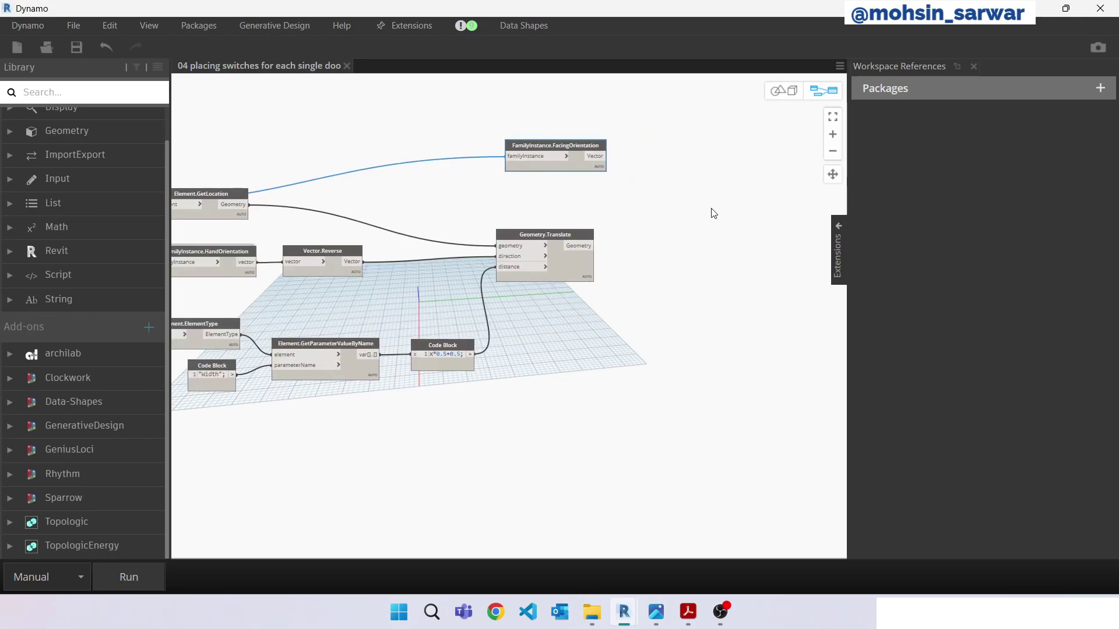
pyautogui.moveTo(697, 215); pyautogui.dragTo(554, 233, button='middle')
pyautogui.click(452, 271)
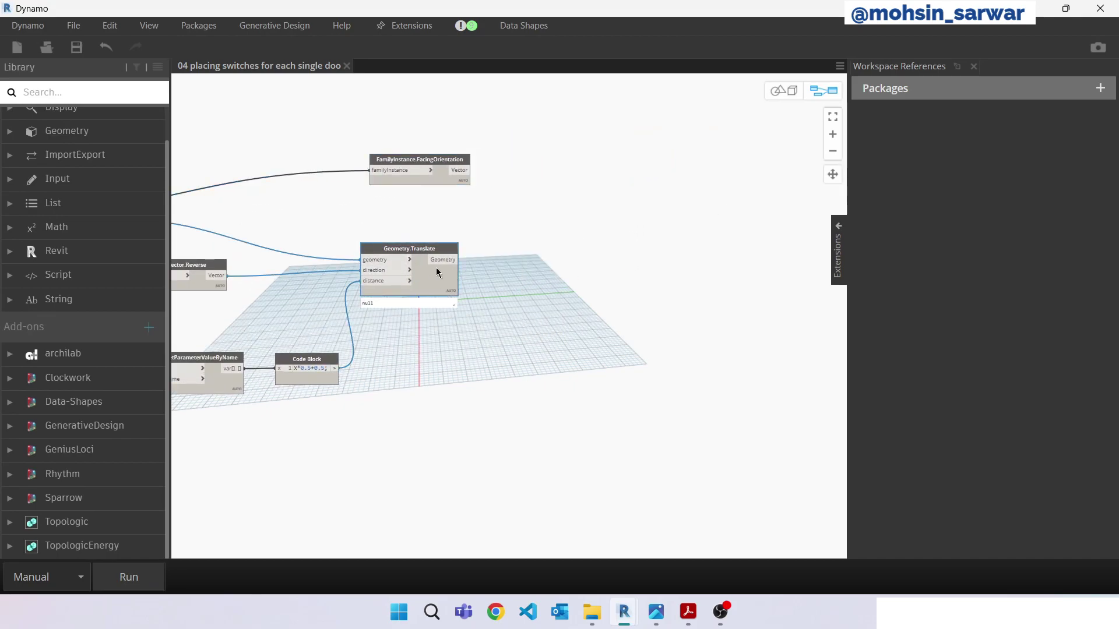
pyautogui.hotkey('ctrl', 'c')
pyautogui.hotkey('ctrl', 'v')
pyautogui.moveTo(544, 284); pyautogui.dragTo(688, 295)
pyautogui.click(583, 326)
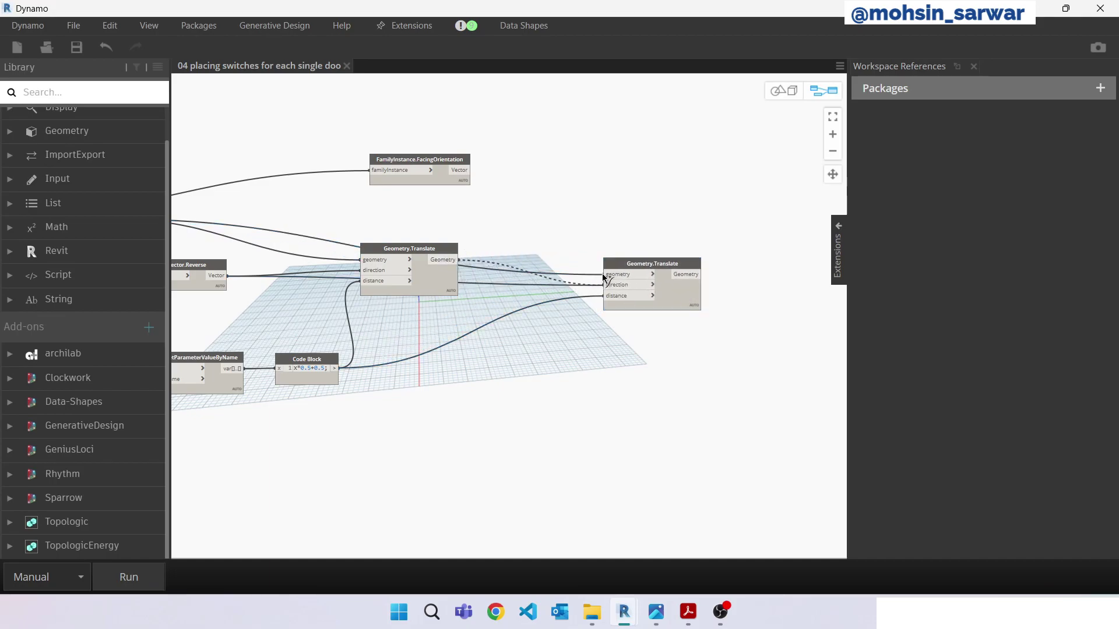
pyautogui.moveTo(641, 259); pyautogui.dragTo(662, 255)
pyautogui.click(466, 171)
pyautogui.click(625, 280)
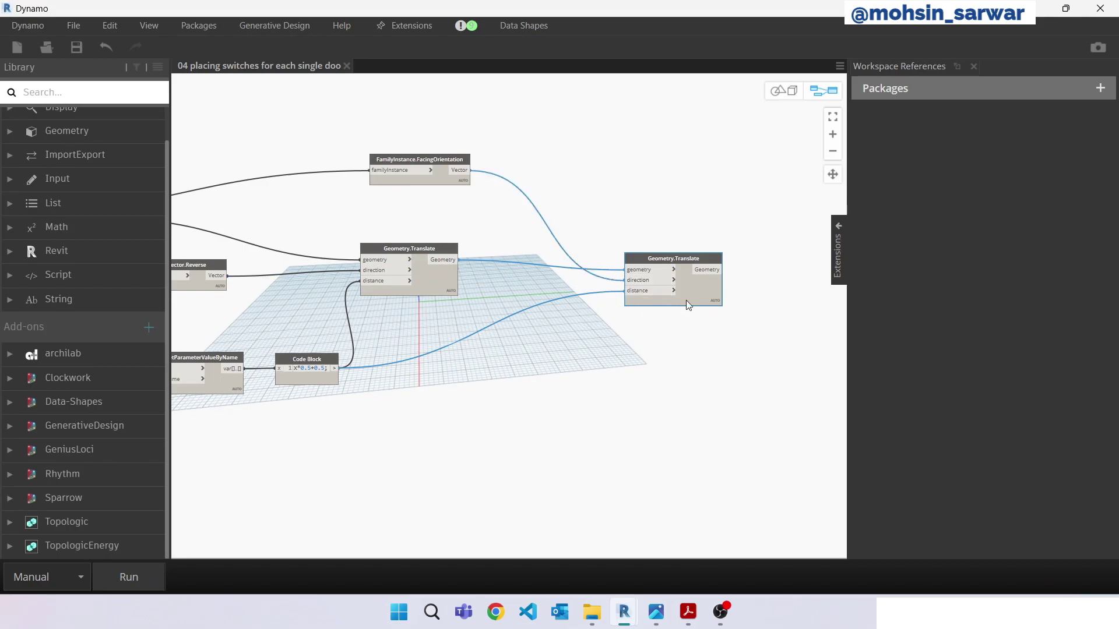
pyautogui.scroll(-3, 749, 276)
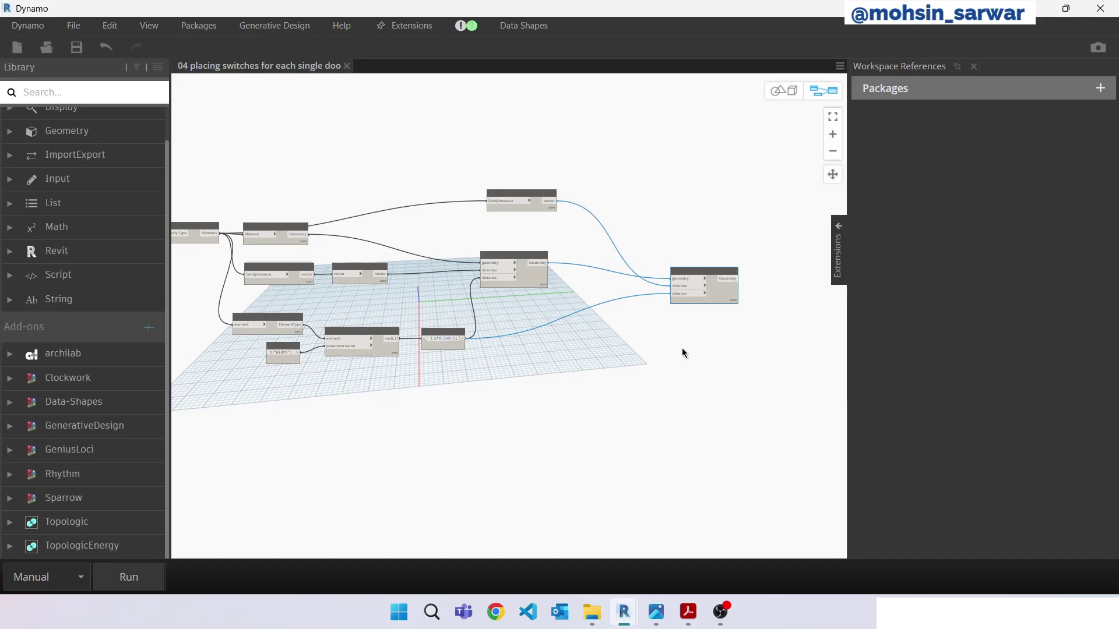
# - In Revit's Entry Level plan, select the host wall and the single door to check them
pyautogui.click(1032, 8)
pyautogui.click(517, 405)
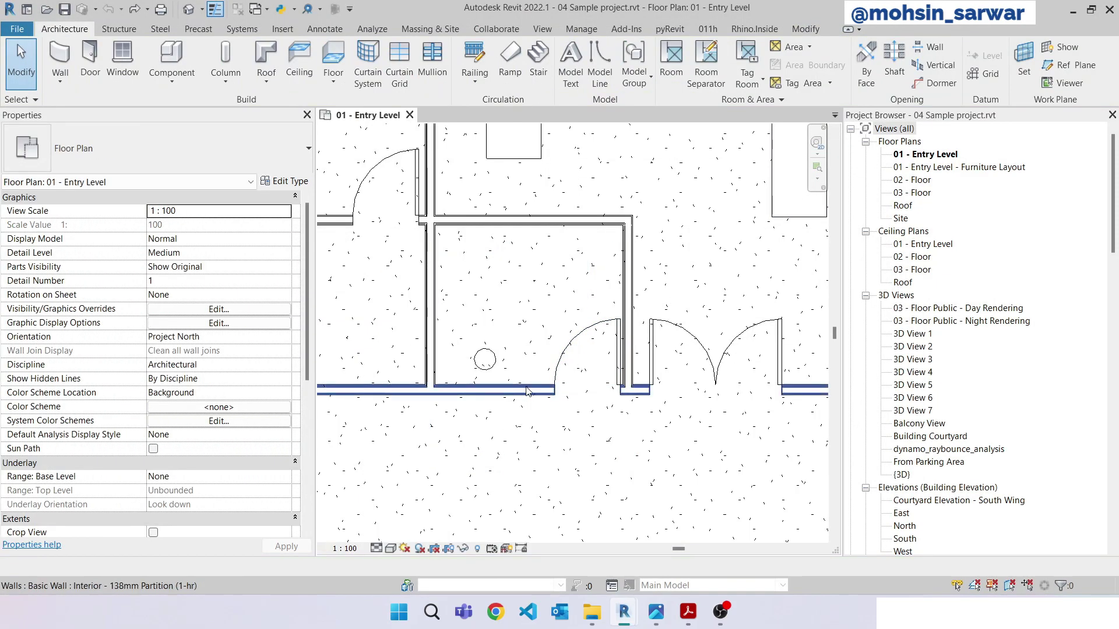
pyautogui.click(528, 391)
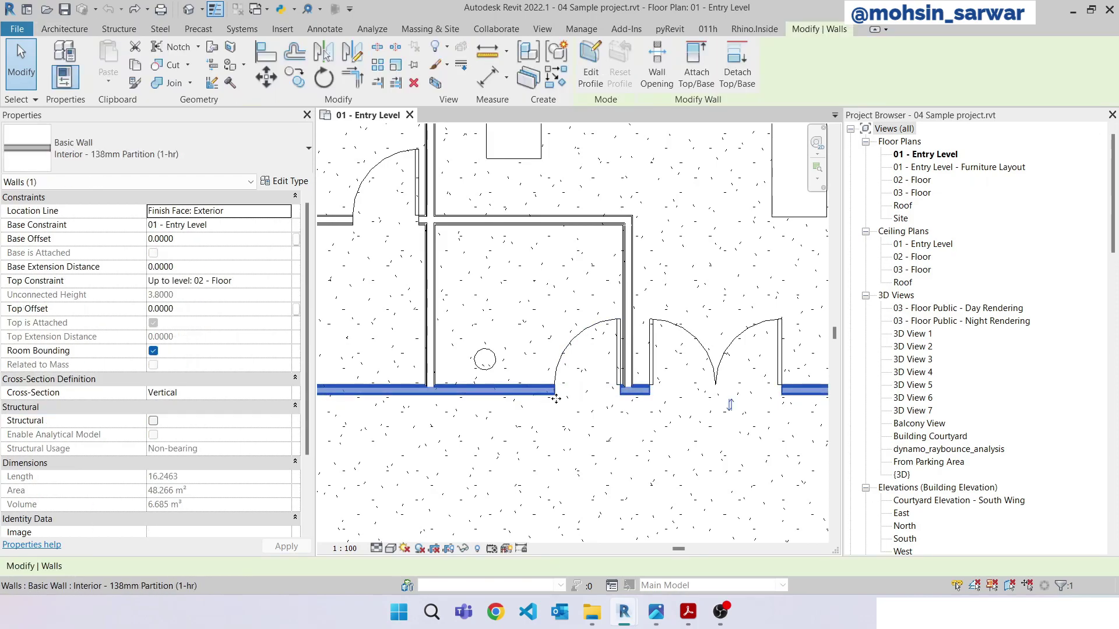
pyautogui.click(586, 345)
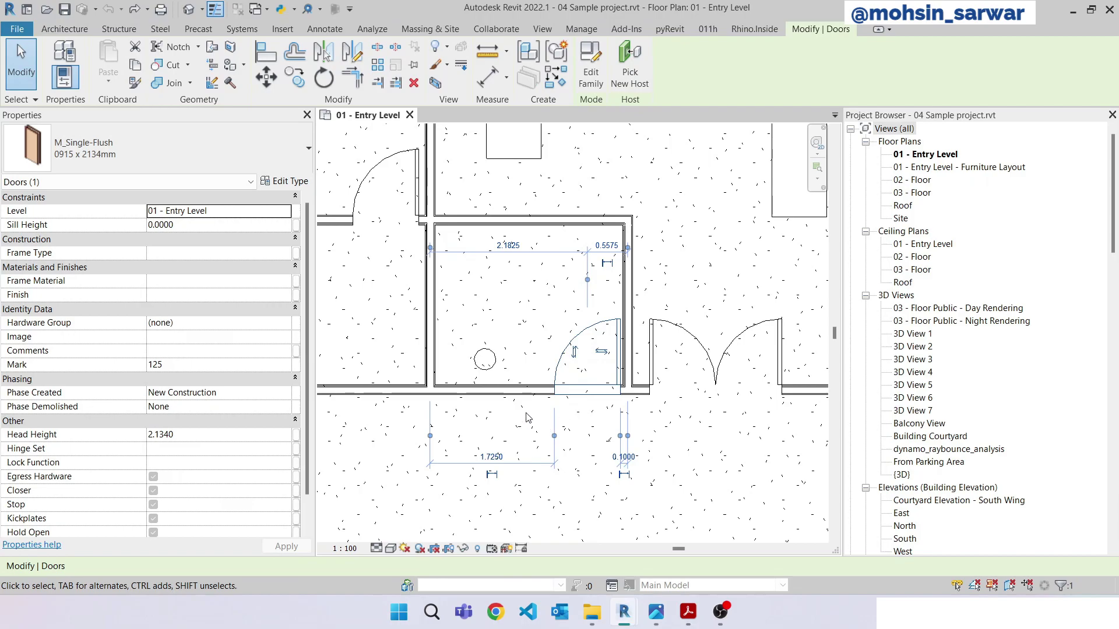
pyautogui.press('Escape')
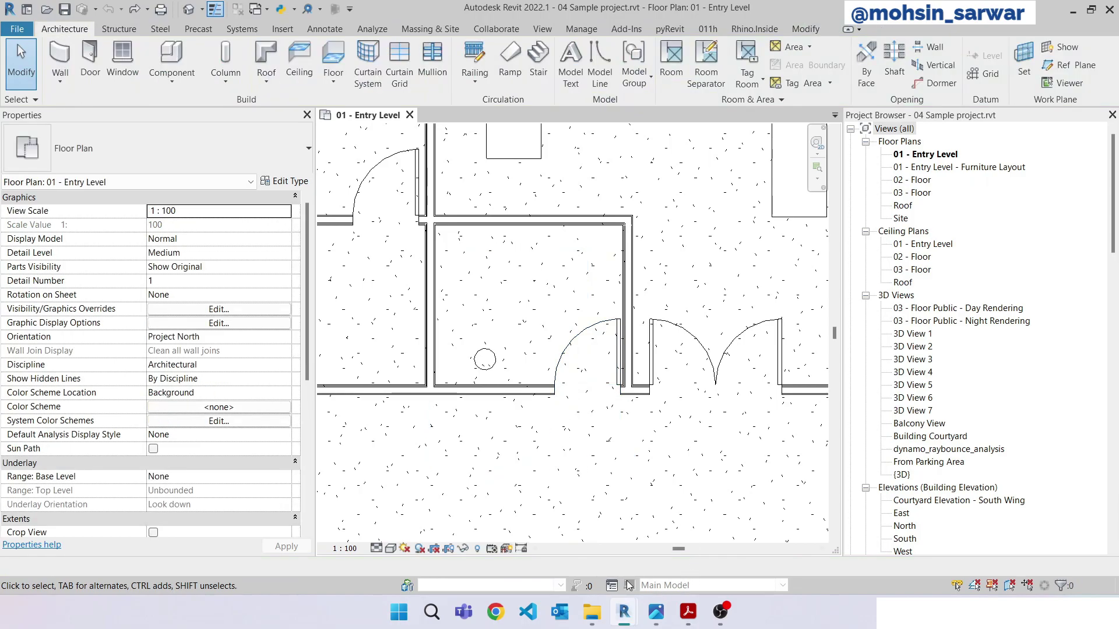
# - Back in Dynamo, place an Element.Host+ node fed by All Elements of Family Type's Elements
pyautogui.moveTo(624, 612)
pyautogui.click(603, 531)
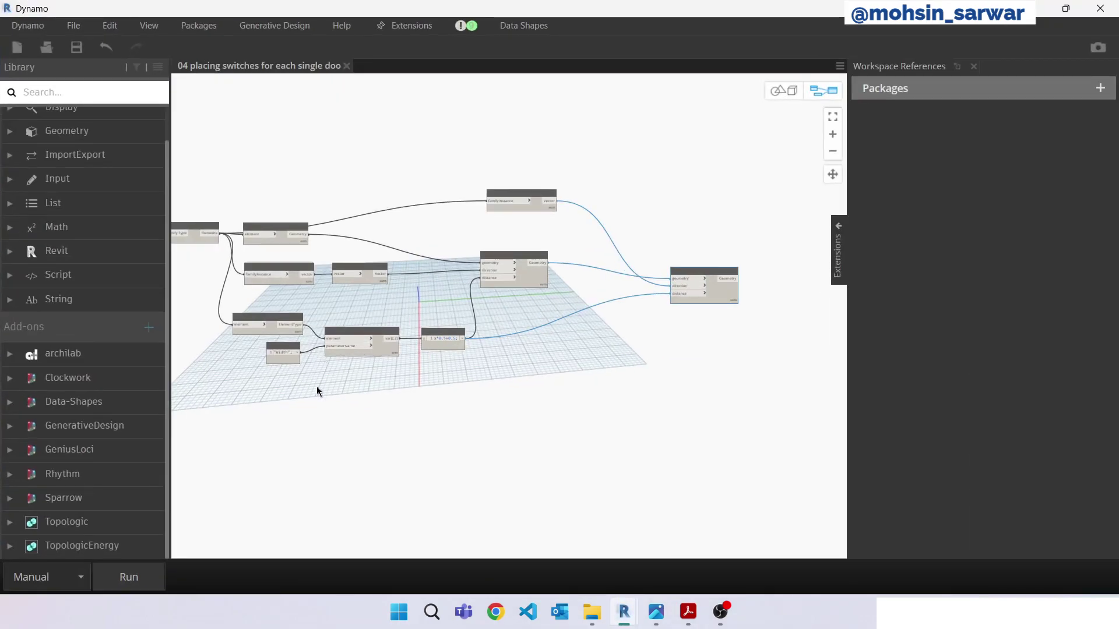
pyautogui.moveTo(318, 391); pyautogui.dragTo(404, 393, button='middle')
pyautogui.rightClick(399, 394)
pyautogui.write('el')
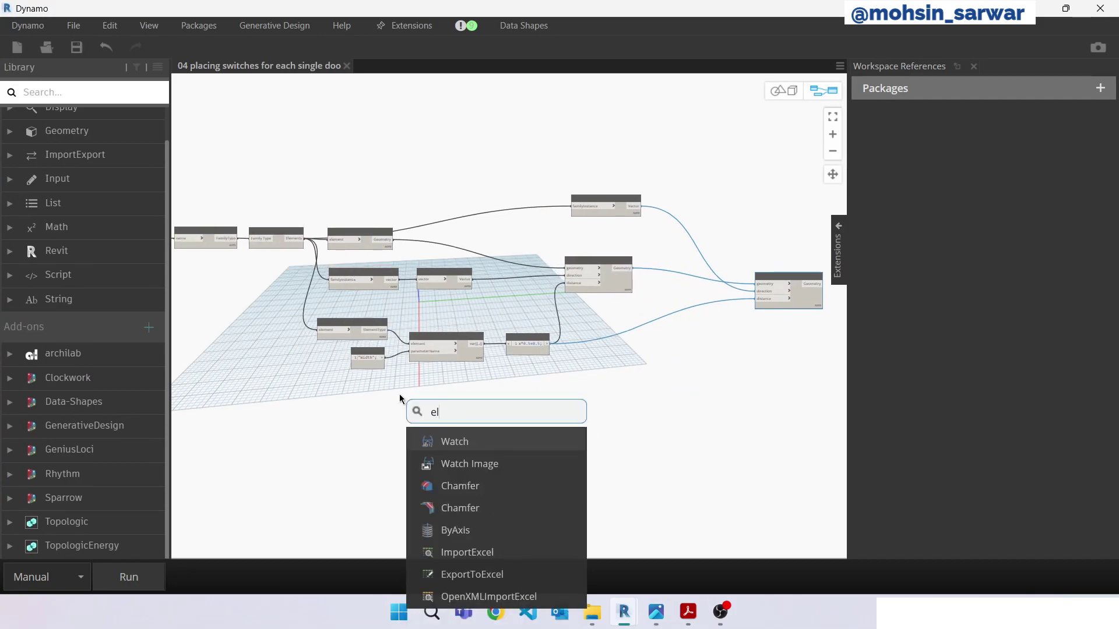
pyautogui.write('ement.')
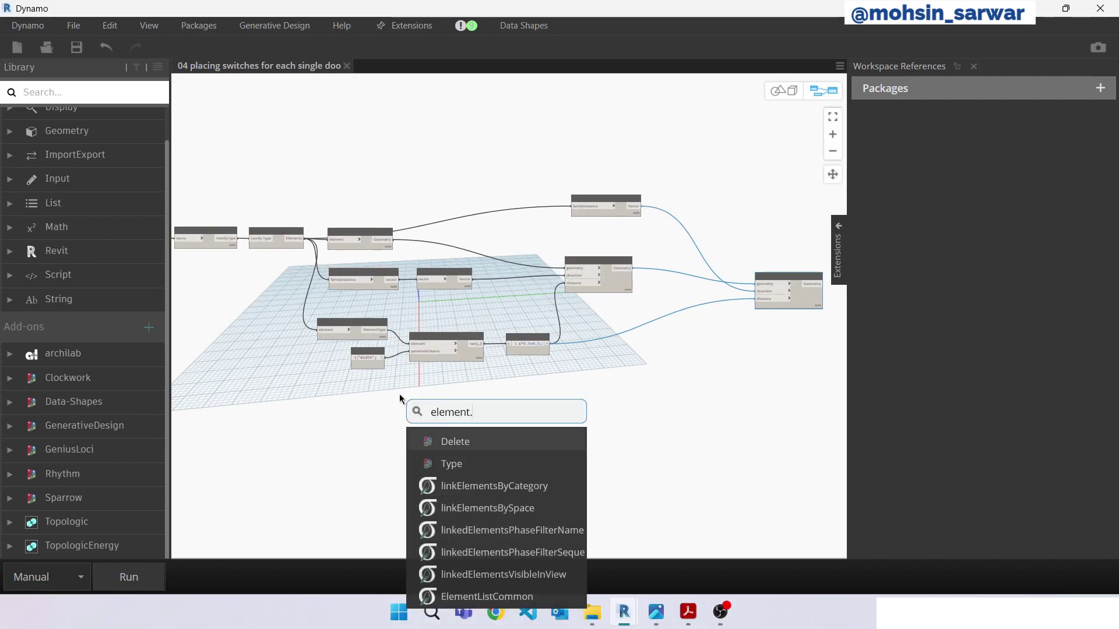
pyautogui.write('ho')
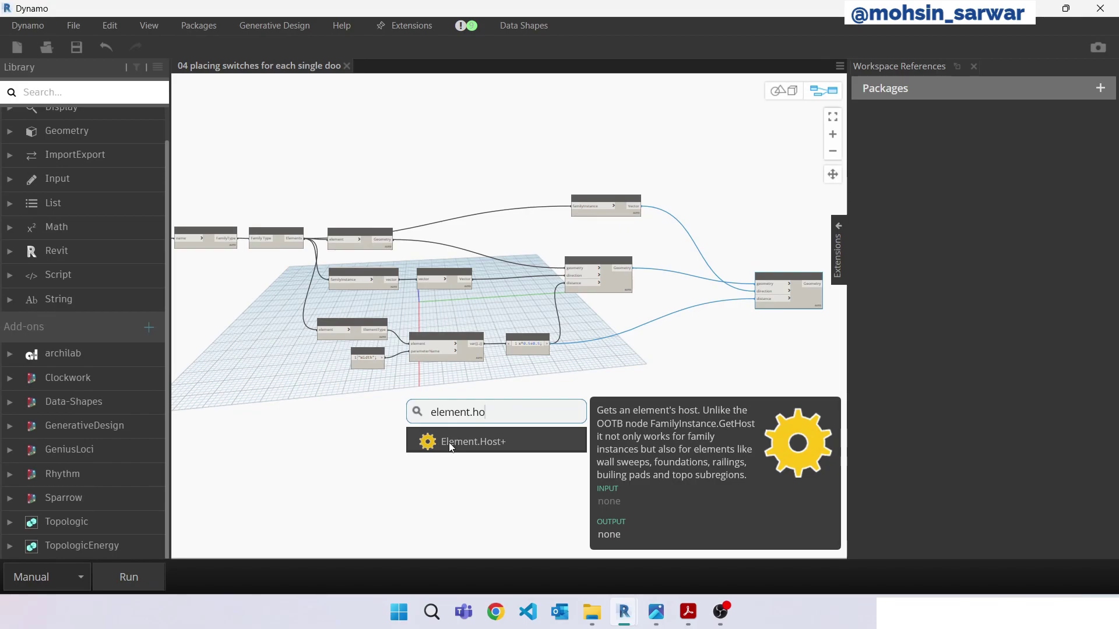
pyautogui.click(458, 447)
pyautogui.scroll(2, 455, 450)
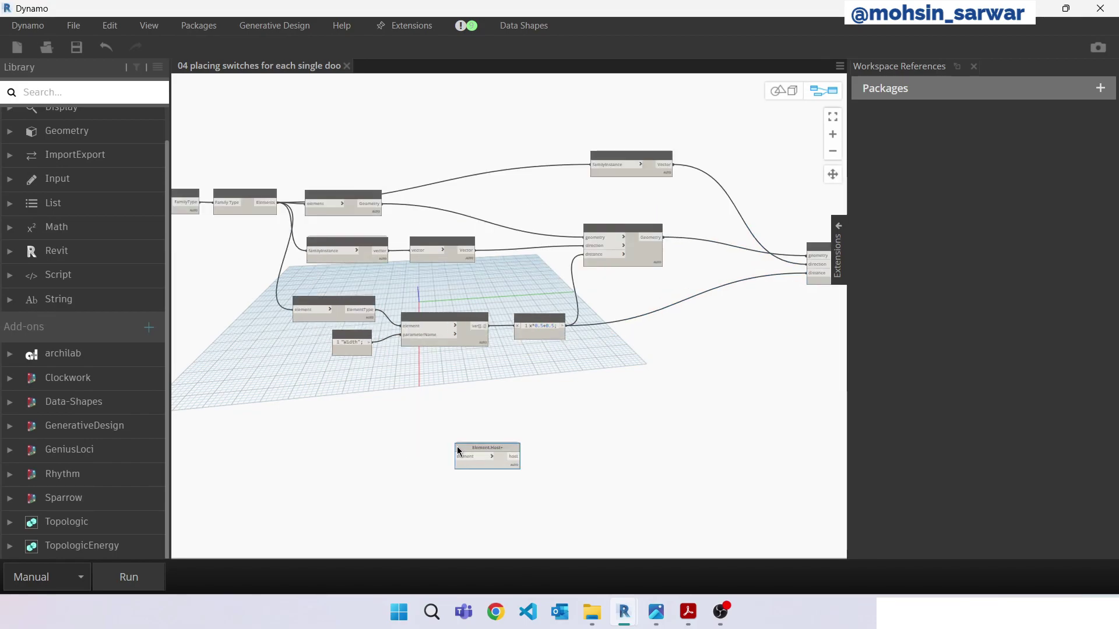
pyautogui.scroll(1, 443, 437)
pyautogui.moveTo(237, 163); pyautogui.dragTo(411, 434)
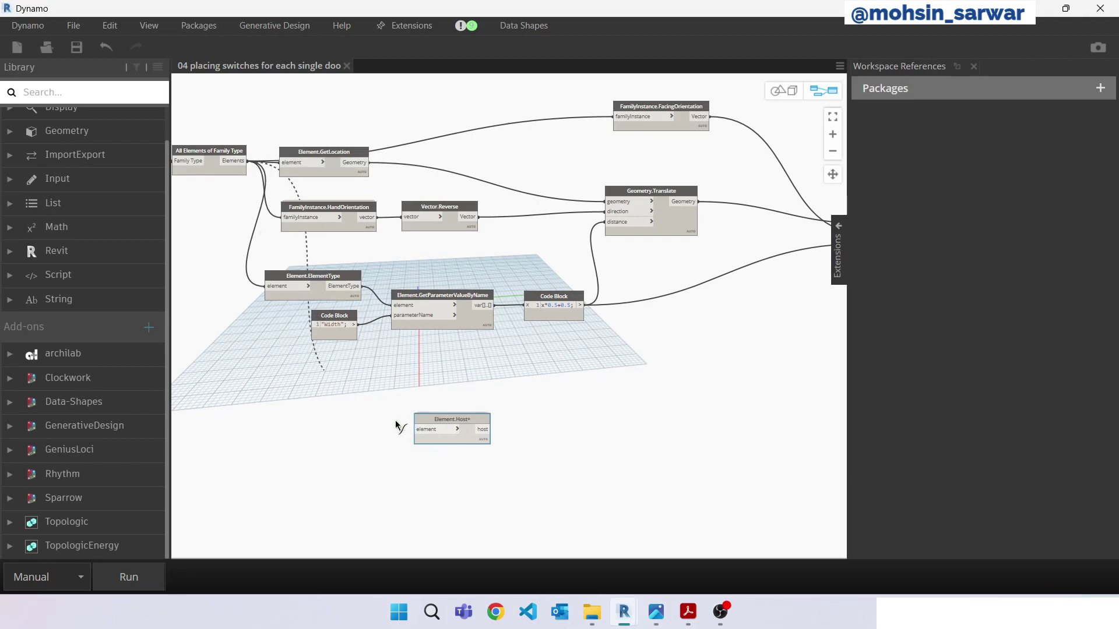
pyautogui.click(414, 430)
pyautogui.scroll(1, 520, 476)
pyautogui.scroll(1, 520, 476)
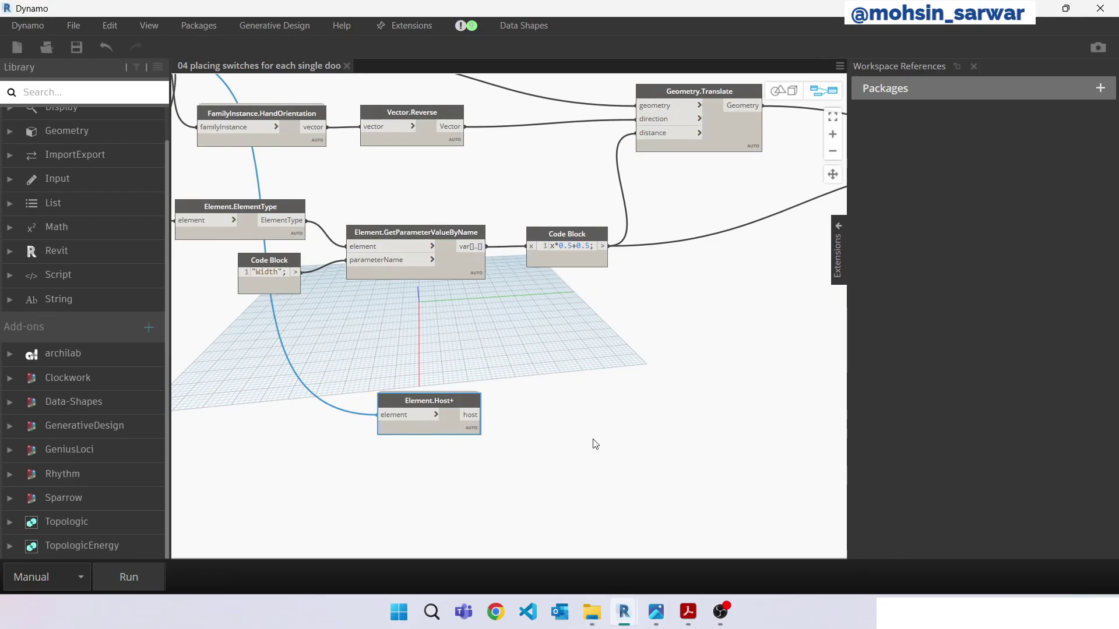
# - Add an Element.ElementType node connected to the Element.Host+ wall output
pyautogui.write('elemt')
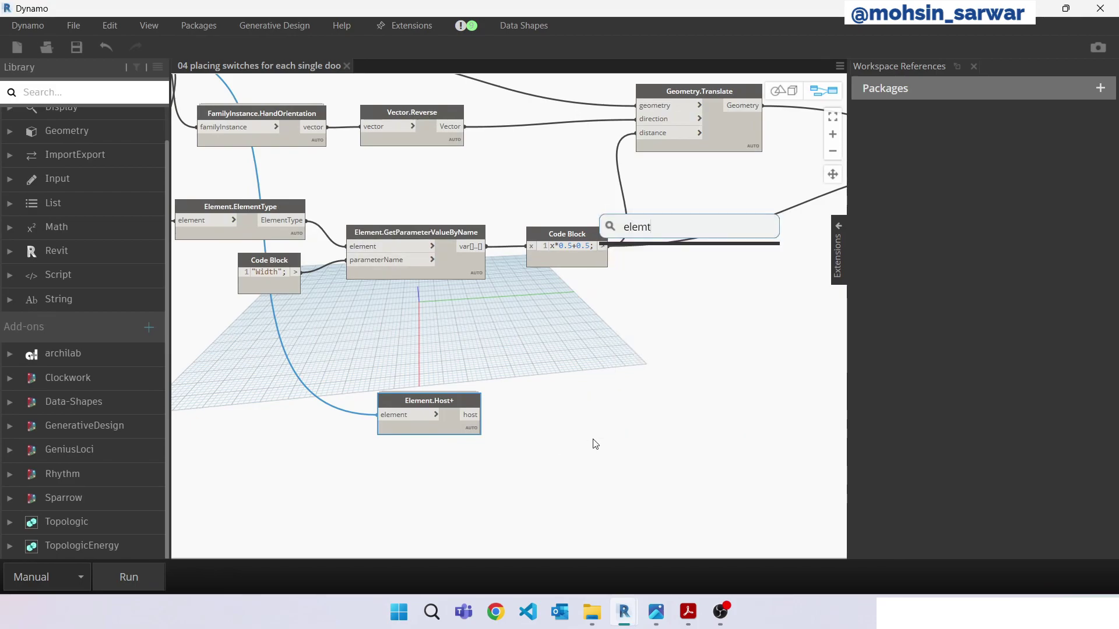
pyautogui.press('BackSpace')
pyautogui.write('ent')
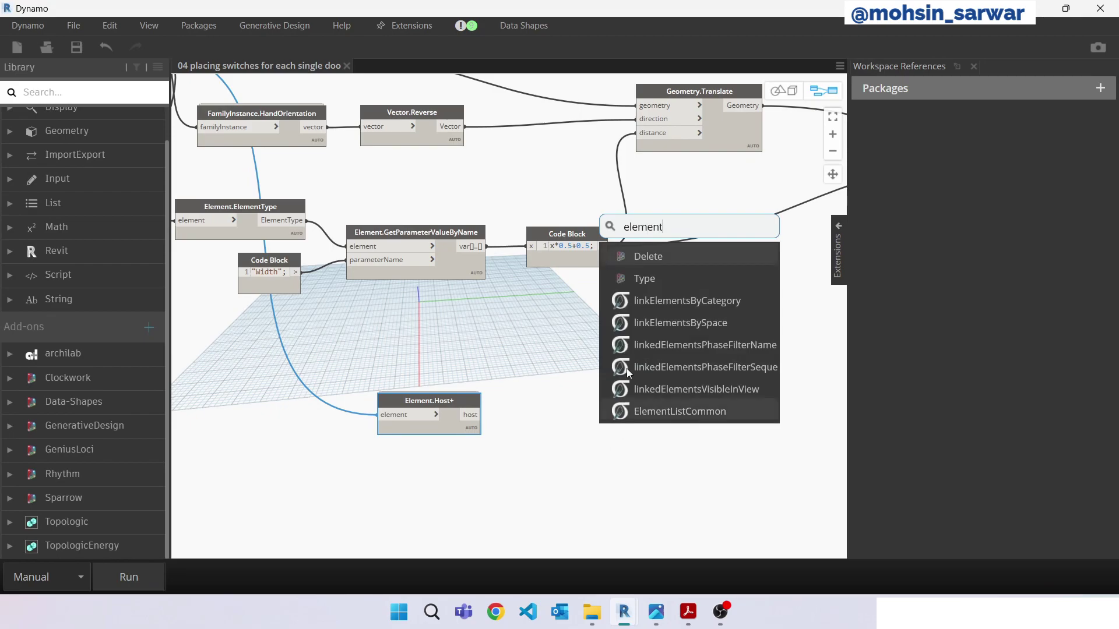
pyautogui.scroll(-1, 657, 372)
pyautogui.scroll(-1, 658, 371)
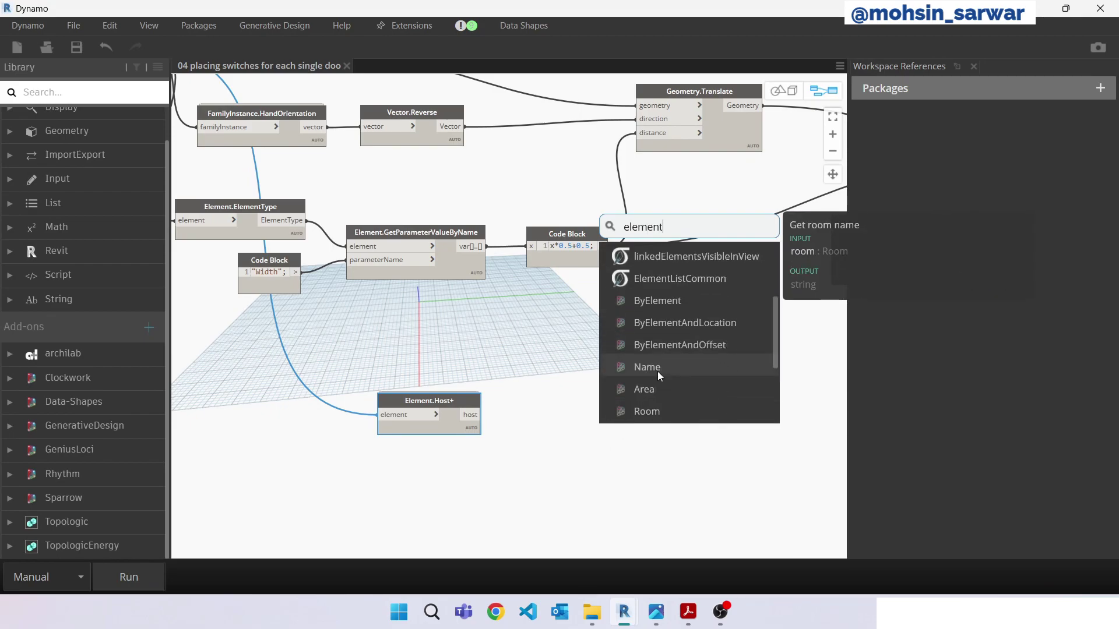
pyautogui.write('t')
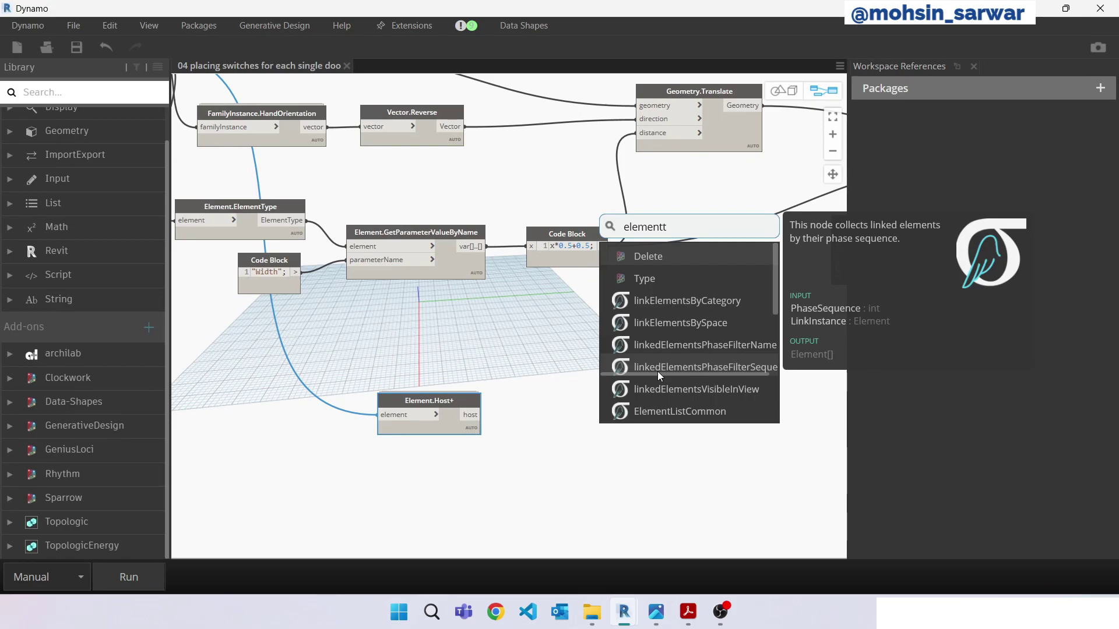
pyautogui.write('y')
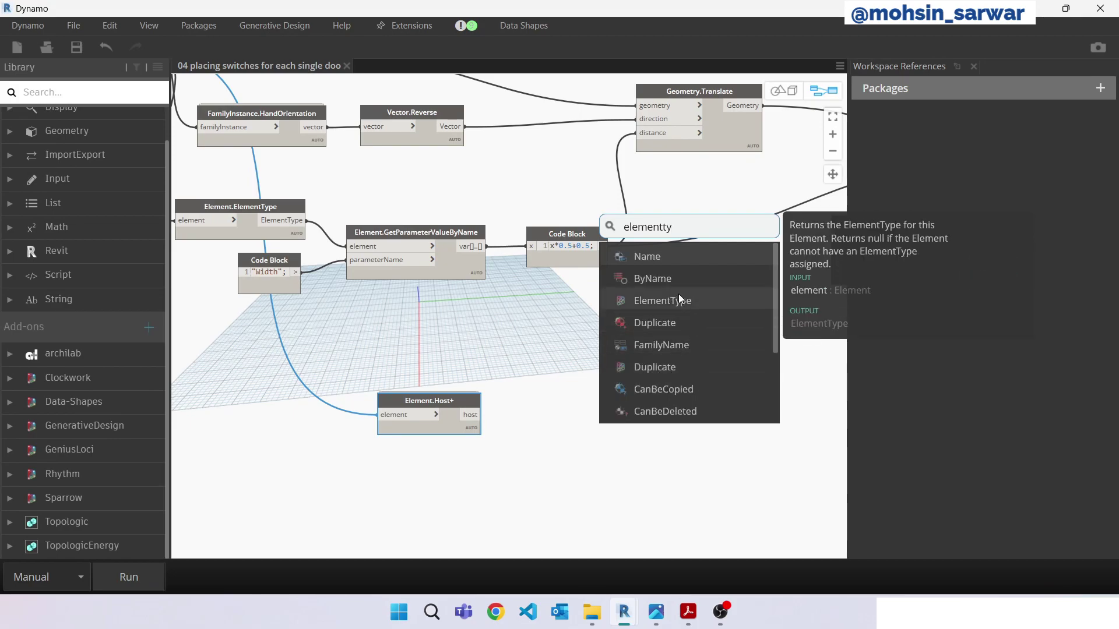
pyautogui.click(679, 299)
pyautogui.moveTo(562, 383); pyautogui.dragTo(519, 401)
pyautogui.click(514, 415)
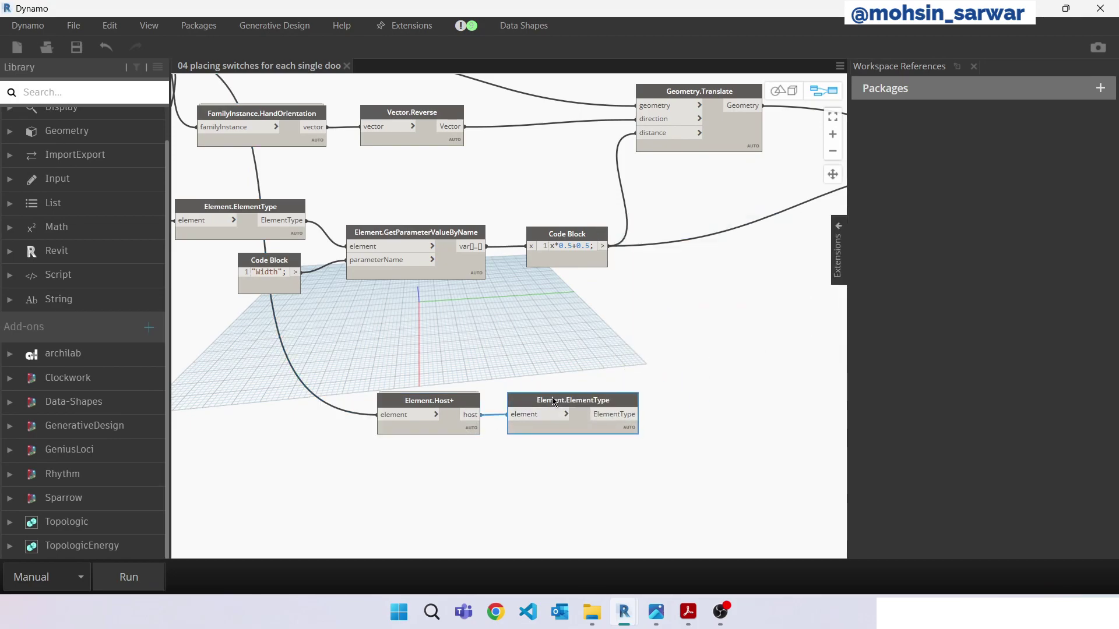
pyautogui.moveTo(550, 416); pyautogui.dragTo(505, 396, button='middle')
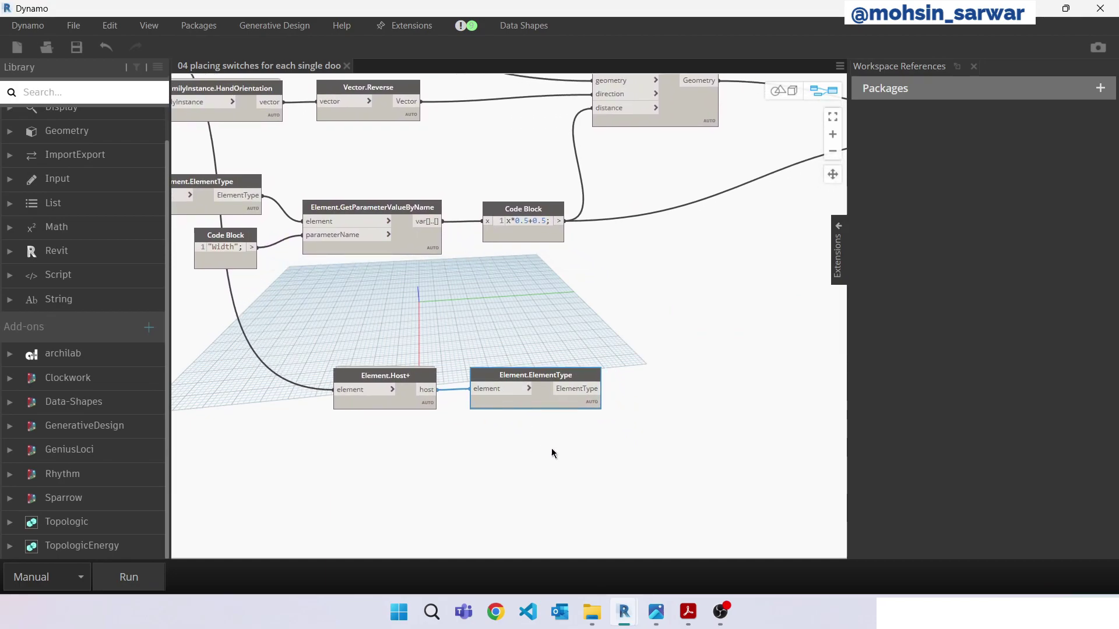
# - Add Element.GetParameterValueByName fed by the wall type, with a "Width" Code Block as parameterName
pyautogui.rightClick(598, 452)
pyautogui.write('getpar')
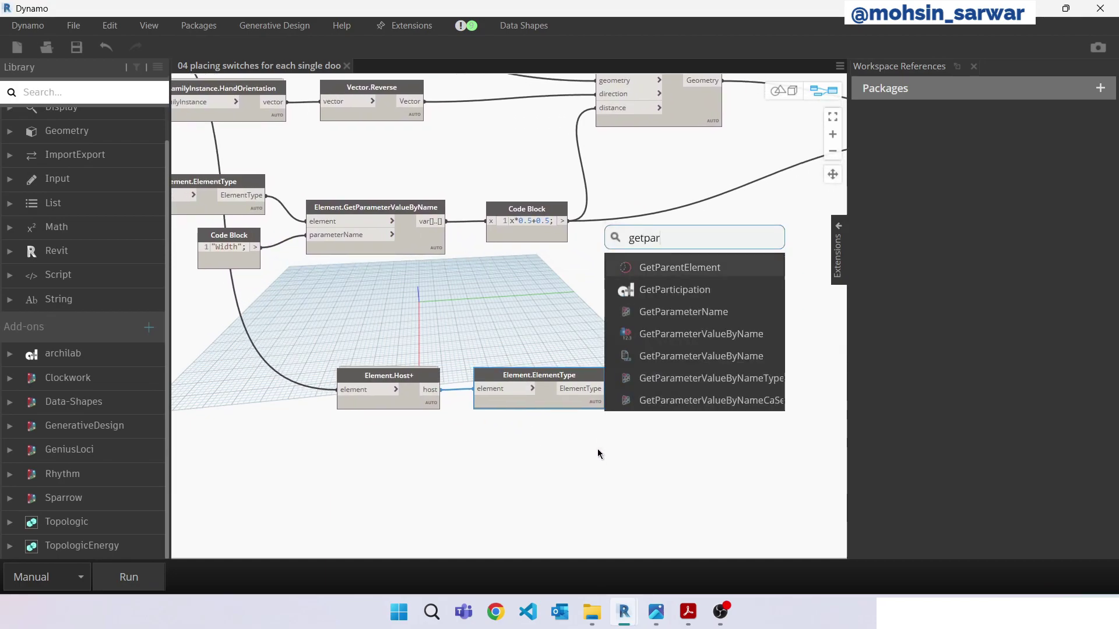
pyautogui.click(691, 334)
pyautogui.moveTo(691, 337); pyautogui.dragTo(690, 382)
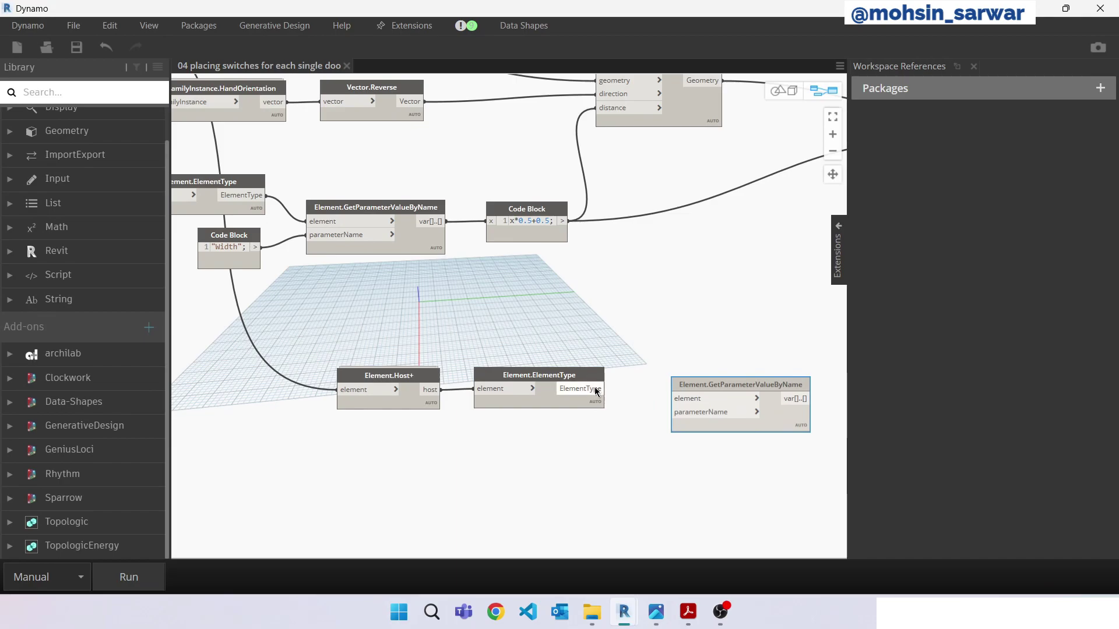
pyautogui.moveTo(597, 390); pyautogui.dragTo(689, 393)
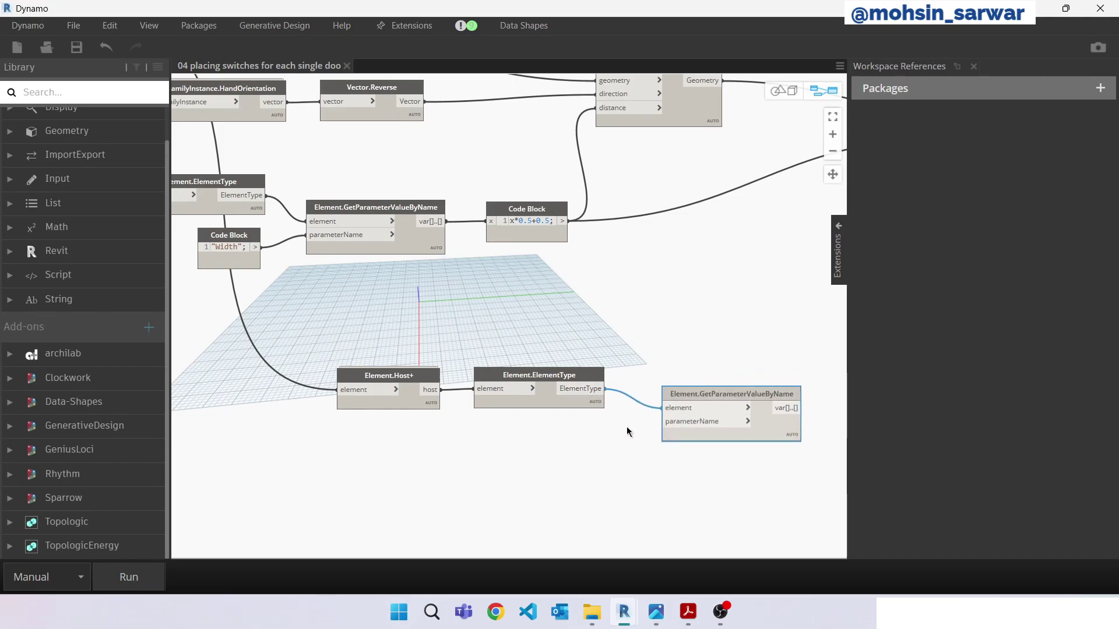
pyautogui.doubleClick(579, 437)
pyautogui.write('"Width')
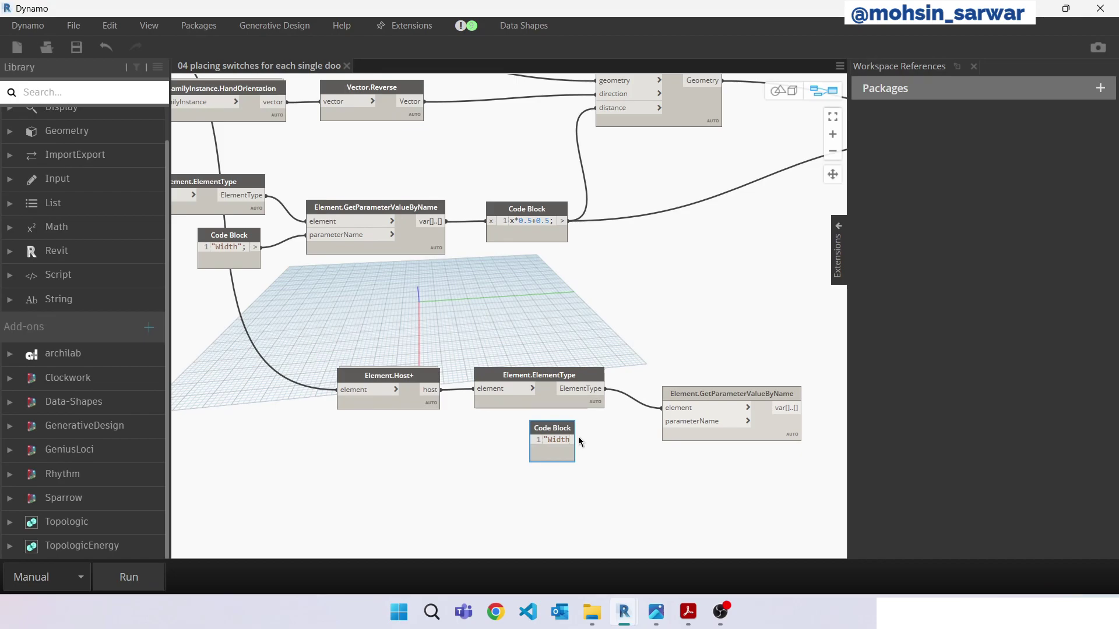
pyautogui.click(578, 436)
pyautogui.write('"')
pyautogui.click(604, 460)
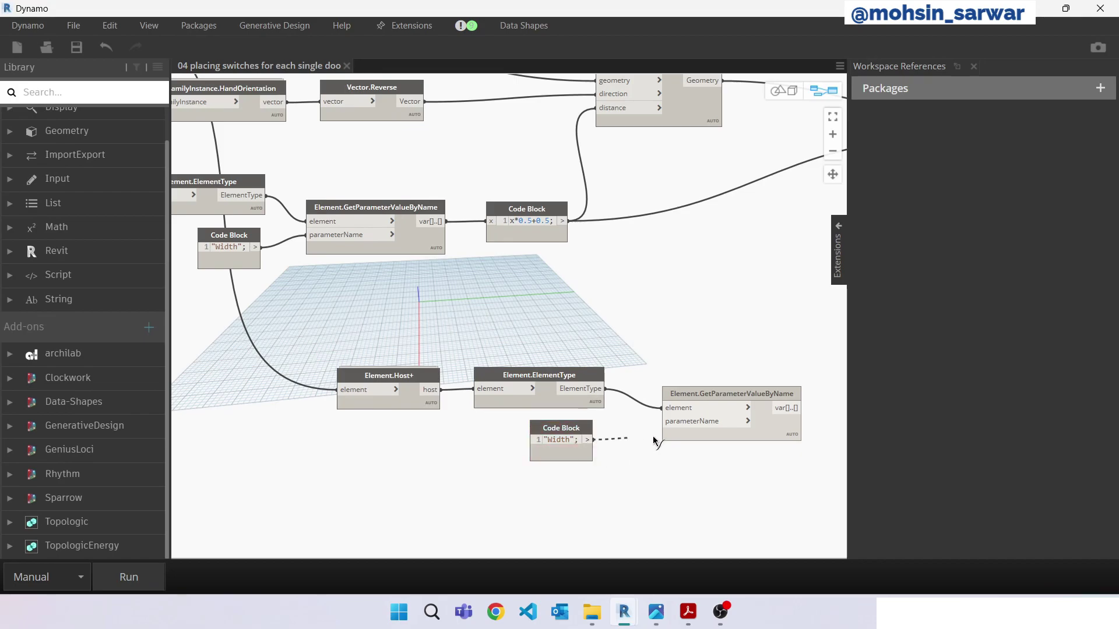
pyautogui.moveTo(587, 440); pyautogui.dragTo(684, 424)
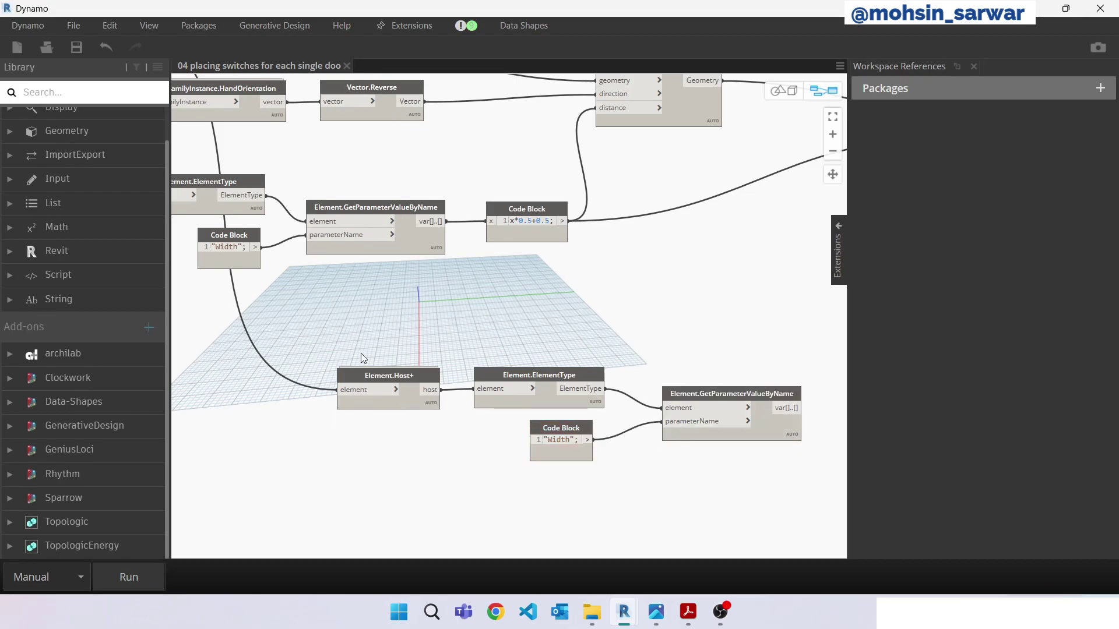
pyautogui.scroll(-2, 361, 353)
pyautogui.scroll(-1, 364, 356)
# - Connect the wall Width to the second Geometry.Translate distance and run the graph
pyautogui.scroll(-2, 368, 359)
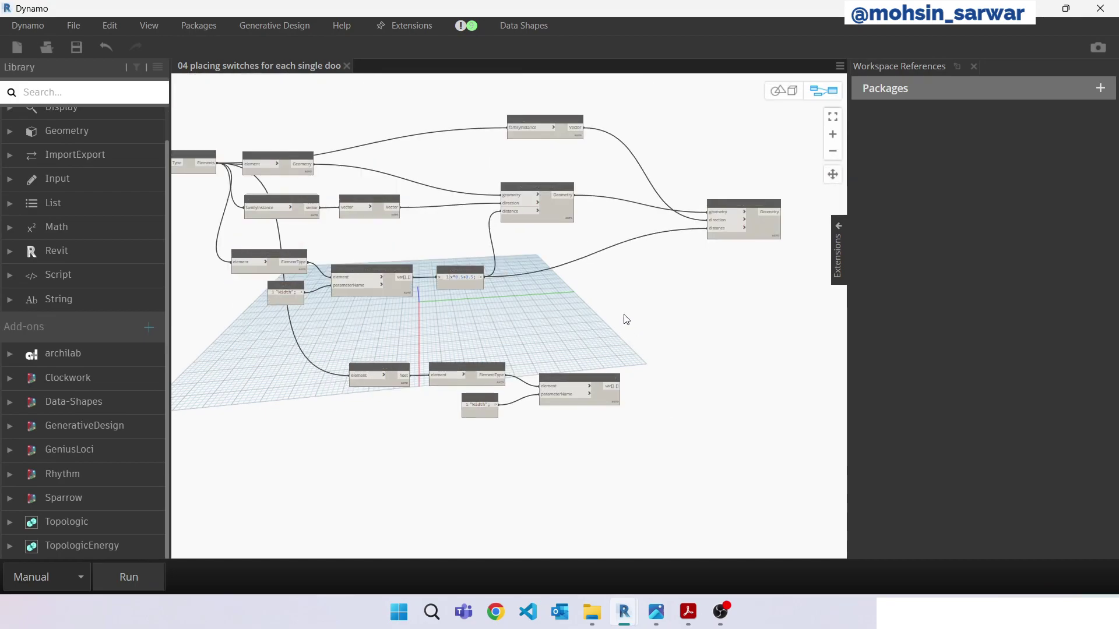
pyautogui.moveTo(607, 320); pyautogui.dragTo(534, 329, button='middle')
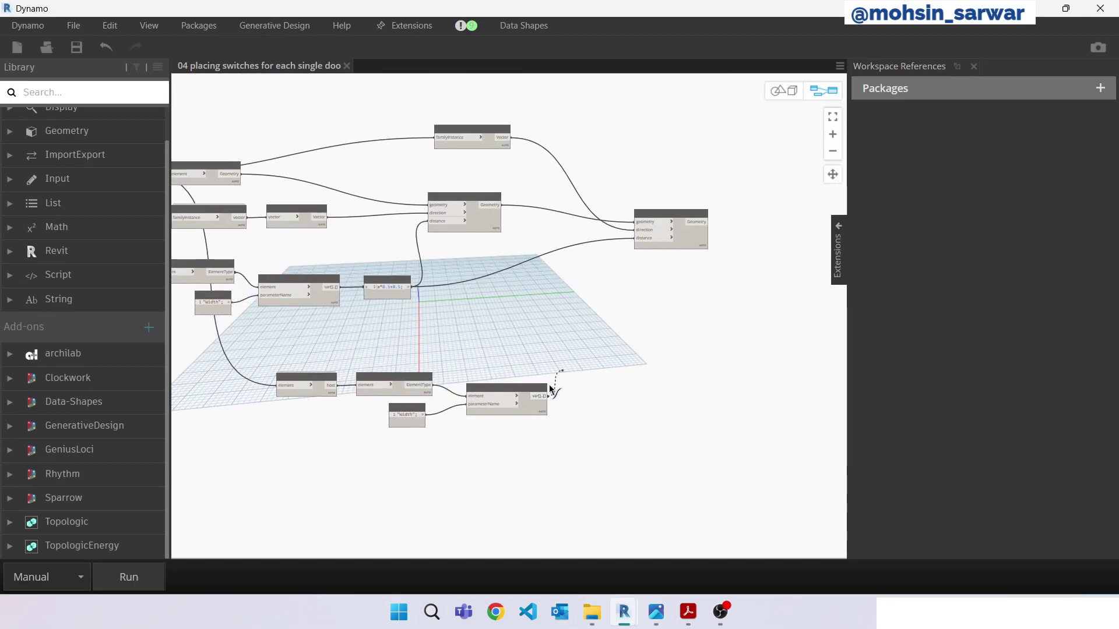
pyautogui.moveTo(542, 397); pyautogui.dragTo(636, 238)
pyautogui.scroll(-1, 699, 279)
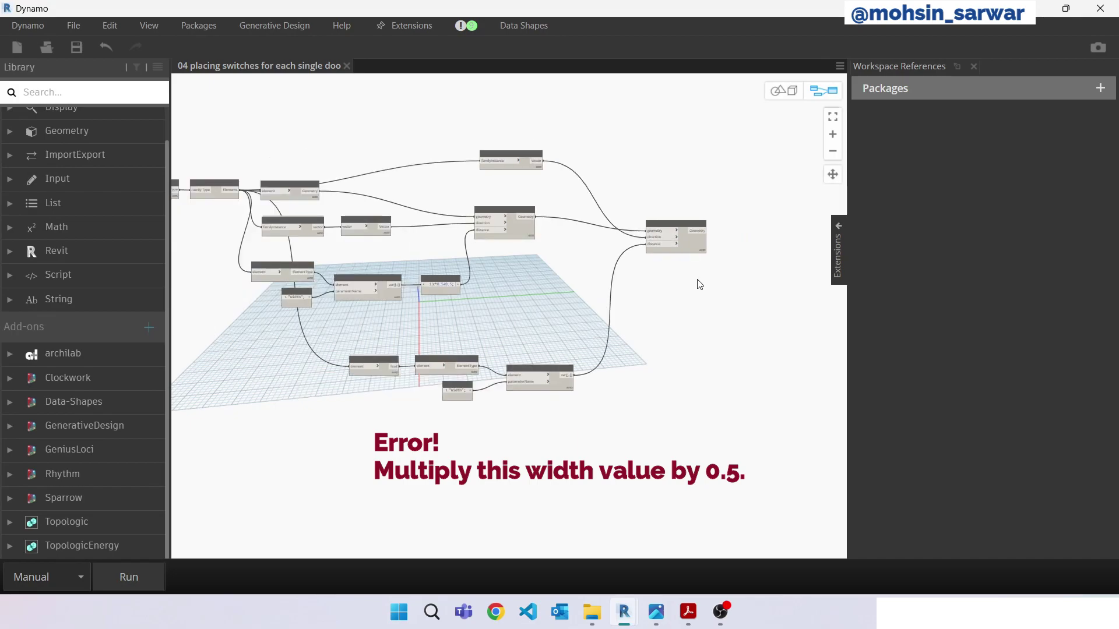
pyautogui.click(154, 579)
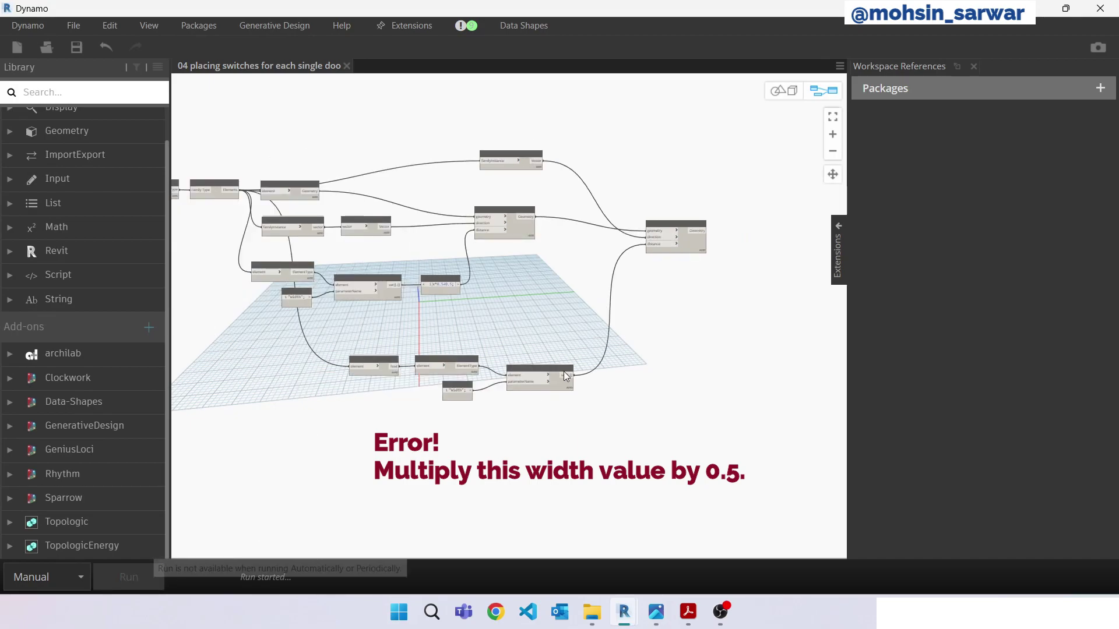
pyautogui.scroll(-2, 677, 240)
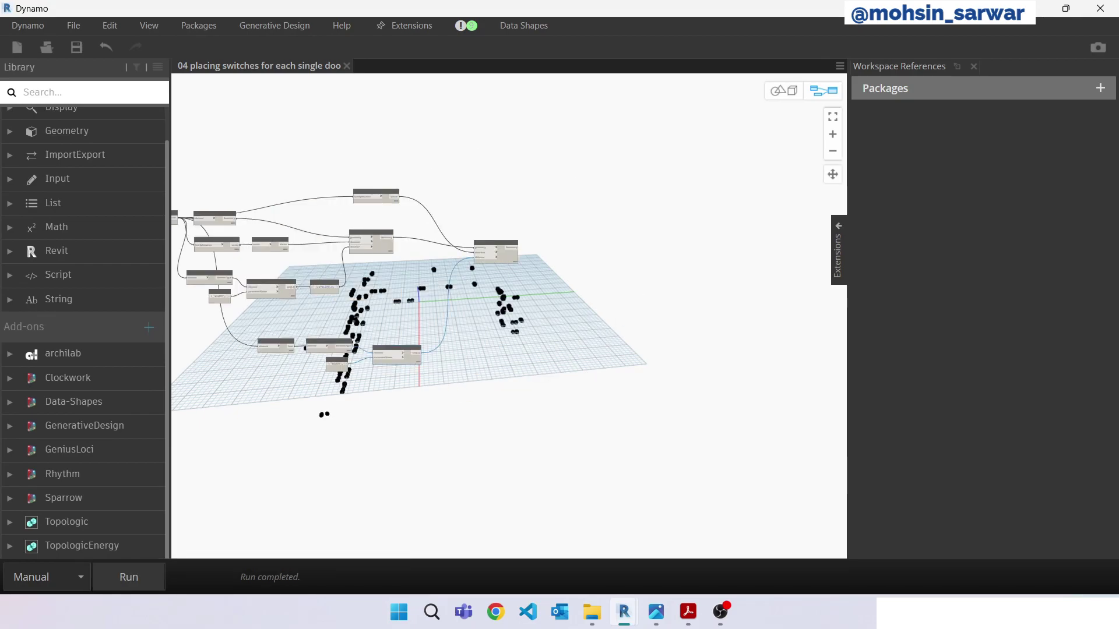
pyautogui.scroll(1, 547, 251)
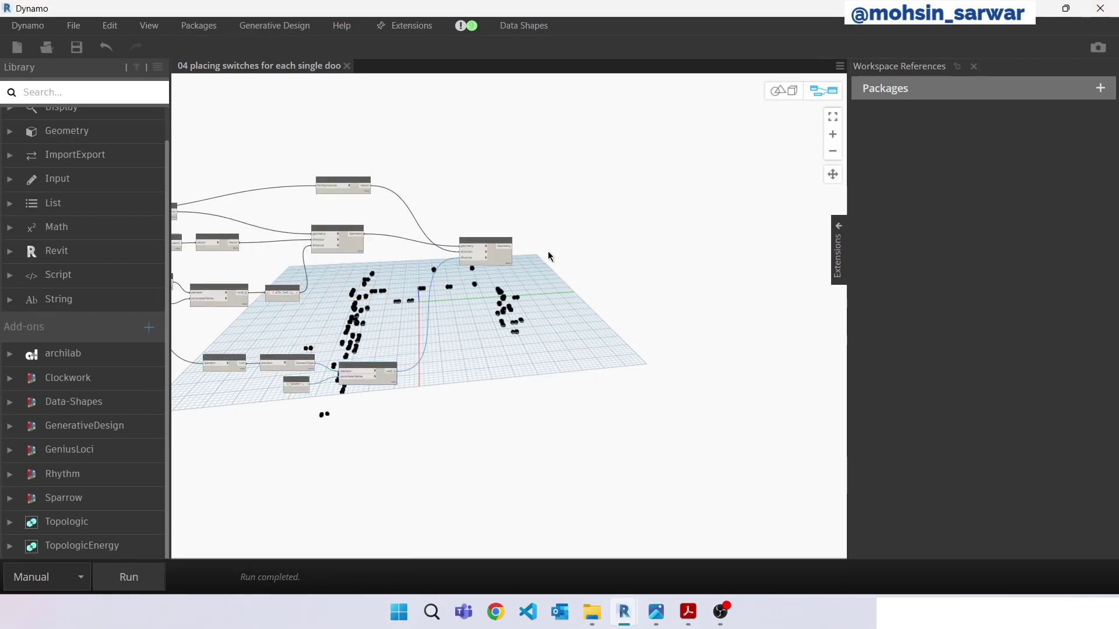
# - Add a FamilyInstance.ByPointAndLevel node with the translated points wired to its point input
pyautogui.scroll(2, 547, 243)
pyautogui.scroll(1, 593, 232)
pyautogui.scroll(1, 561, 229)
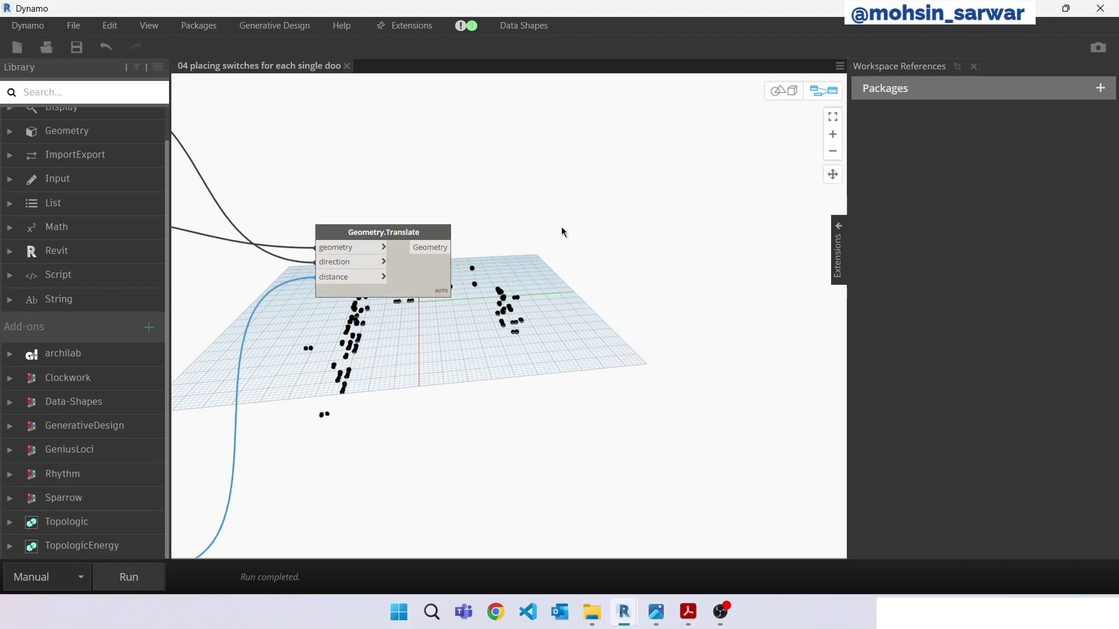
pyautogui.rightClick(648, 255)
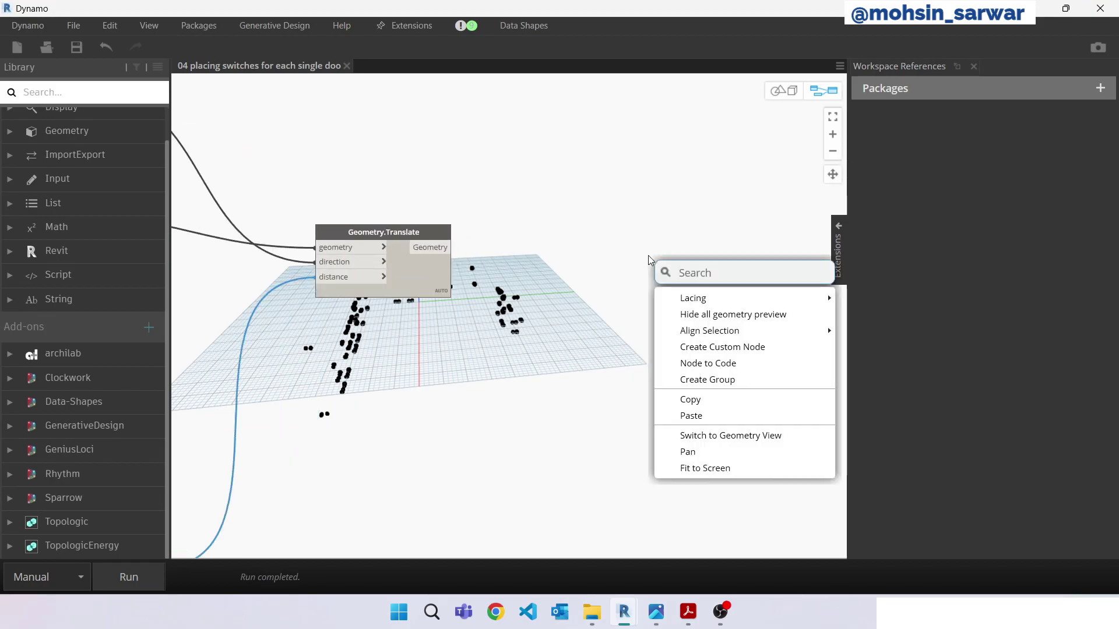
pyautogui.write('fami')
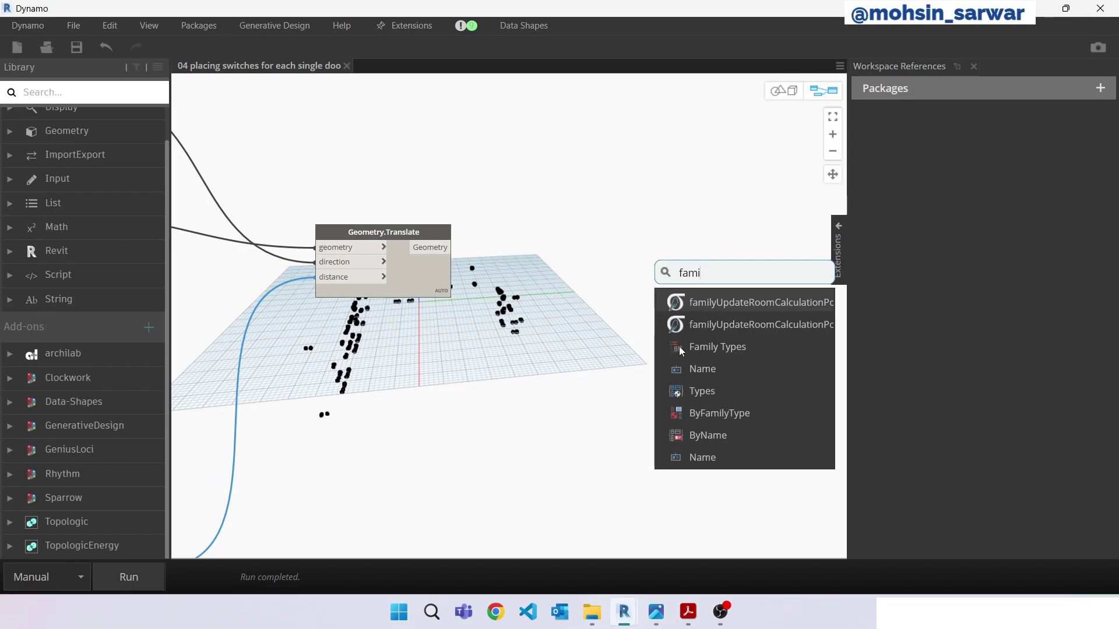
pyautogui.write('lyinst')
pyautogui.scroll(-2, 708, 373)
pyautogui.scroll(-2, 708, 373)
pyautogui.scroll(-1, 708, 374)
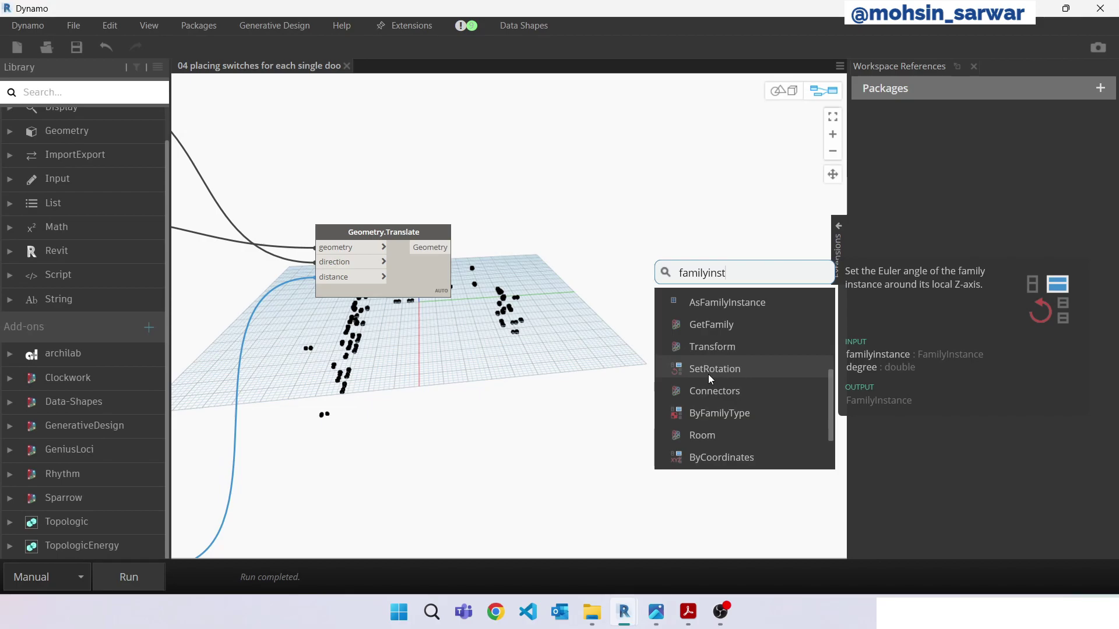
pyautogui.write('ance')
pyautogui.rightClick(609, 349)
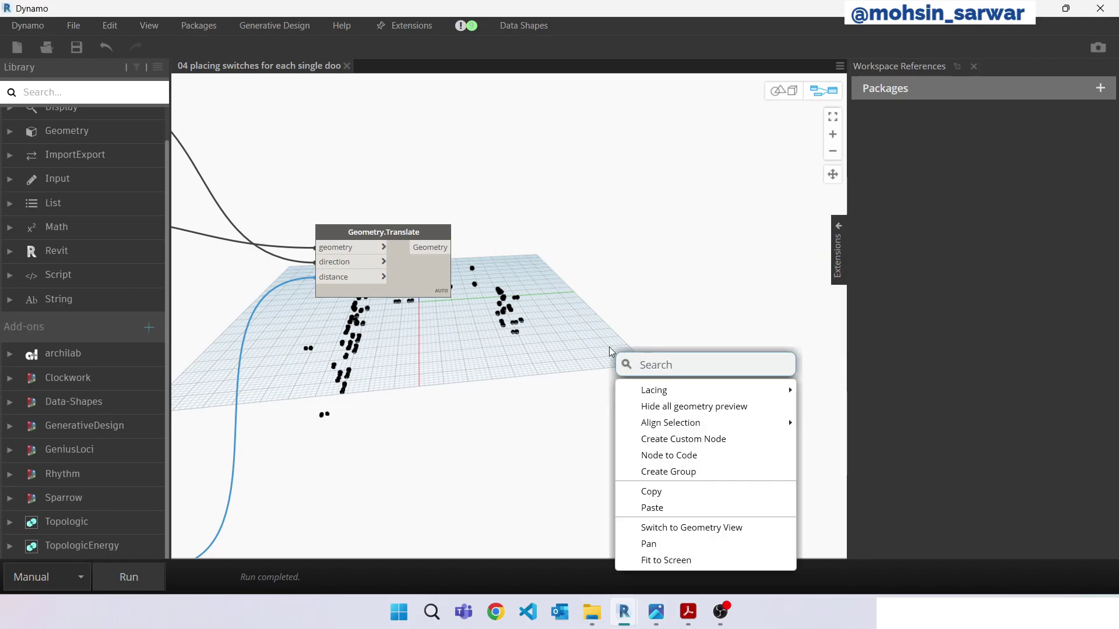
pyautogui.write('bypoint')
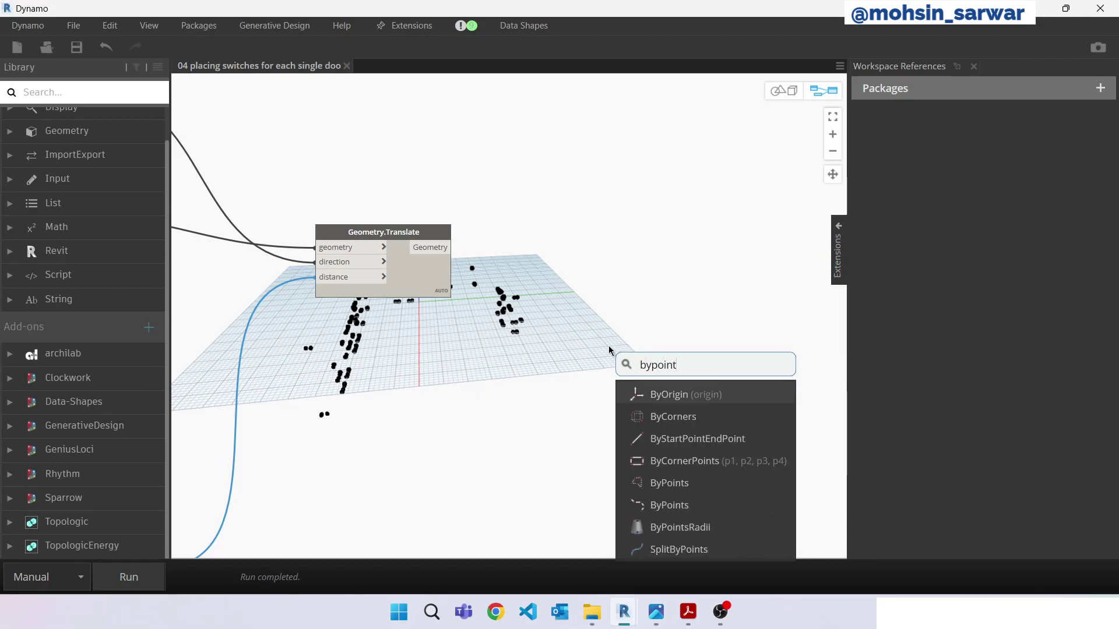
pyautogui.write('and')
pyautogui.click(671, 421)
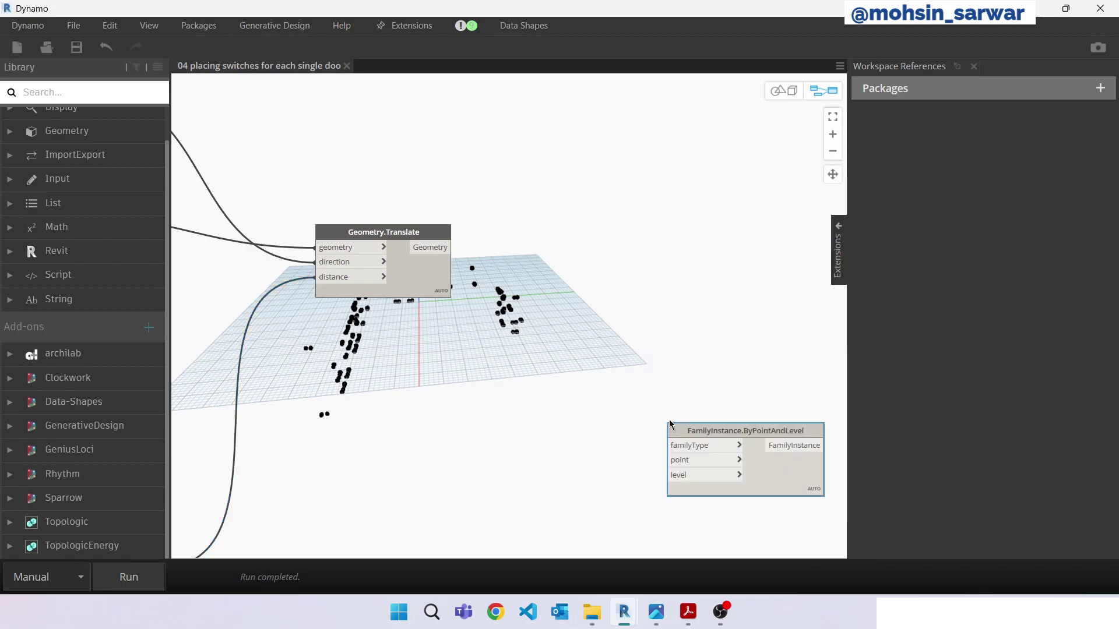
pyautogui.moveTo(672, 426); pyautogui.dragTo(647, 280)
pyautogui.moveTo(450, 248)
pyautogui.mouseDown()
pyautogui.moveTo(644, 322)
pyautogui.moveTo(683, 232)
pyautogui.mouseUp()
# - Add a Family Types node set to Lightin switch and wire it to familyType
pyautogui.rightClick(583, 169)
pyautogui.write('family')
pyautogui.click(629, 257)
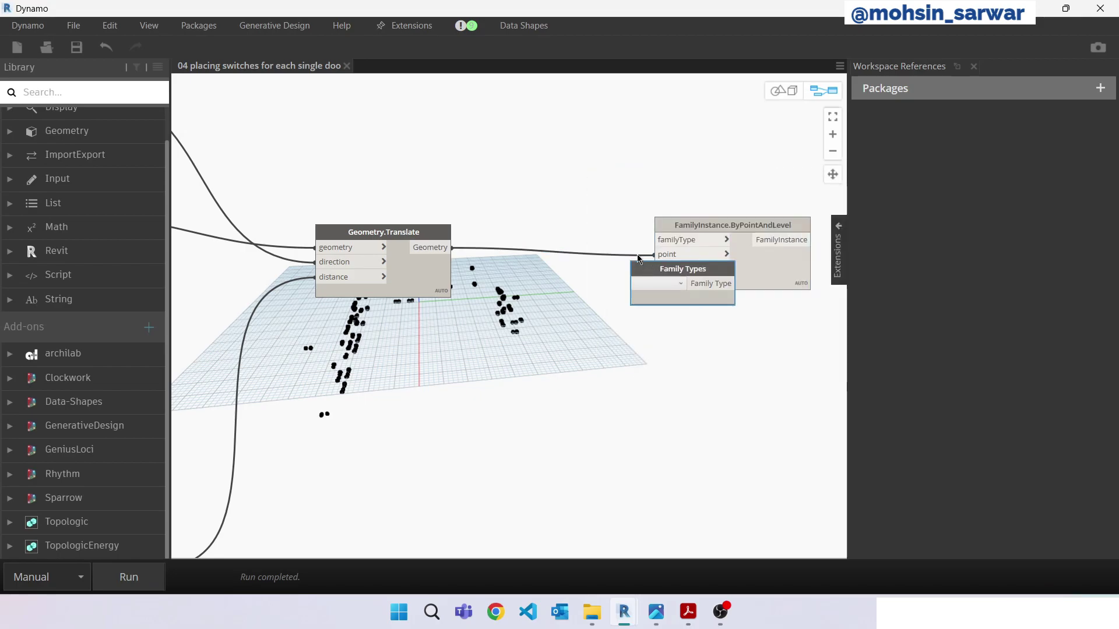
pyautogui.moveTo(641, 260); pyautogui.dragTo(505, 115)
pyautogui.click(521, 134)
pyautogui.scroll(5, 523, 142)
pyautogui.click(507, 93)
pyautogui.scroll(3, 507, 92)
pyautogui.click(510, 173)
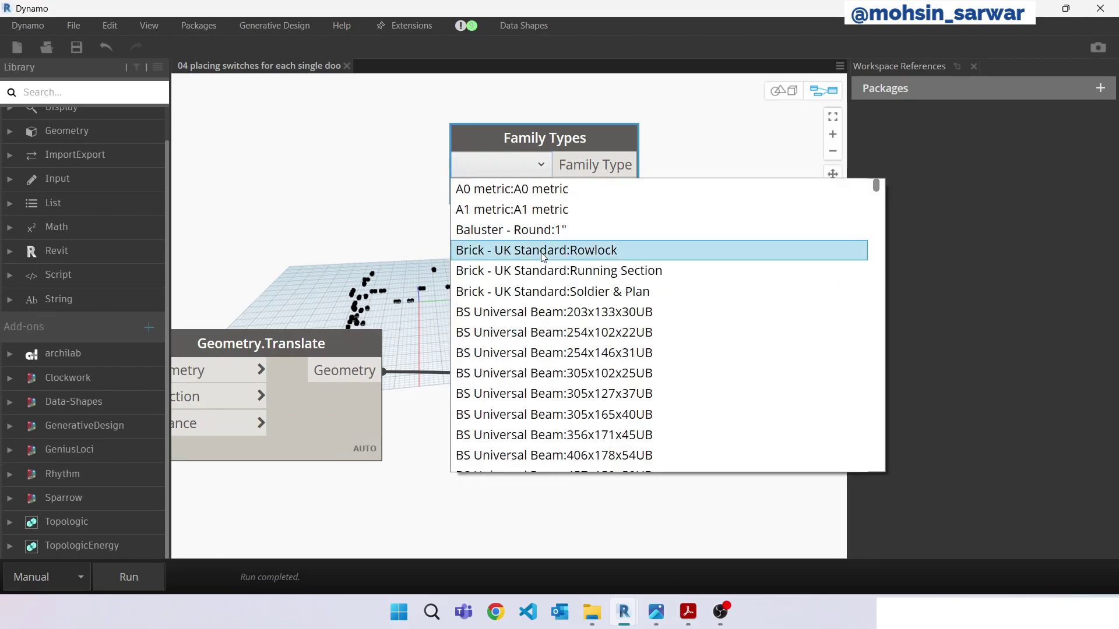
pyautogui.write('li')
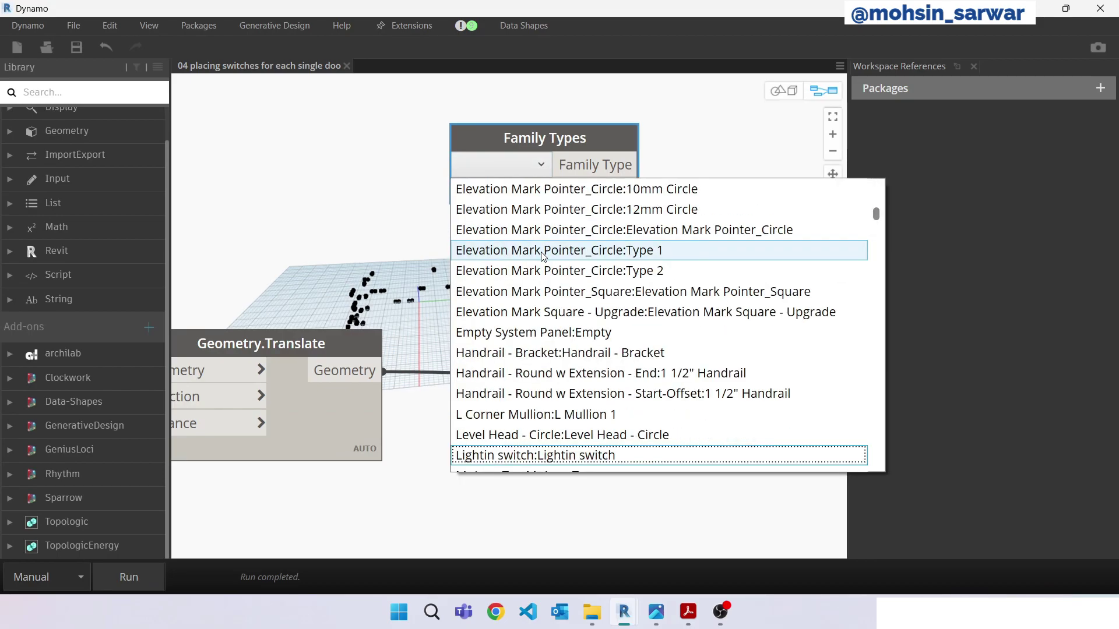
pyautogui.click(522, 455)
pyautogui.scroll(-2, 660, 227)
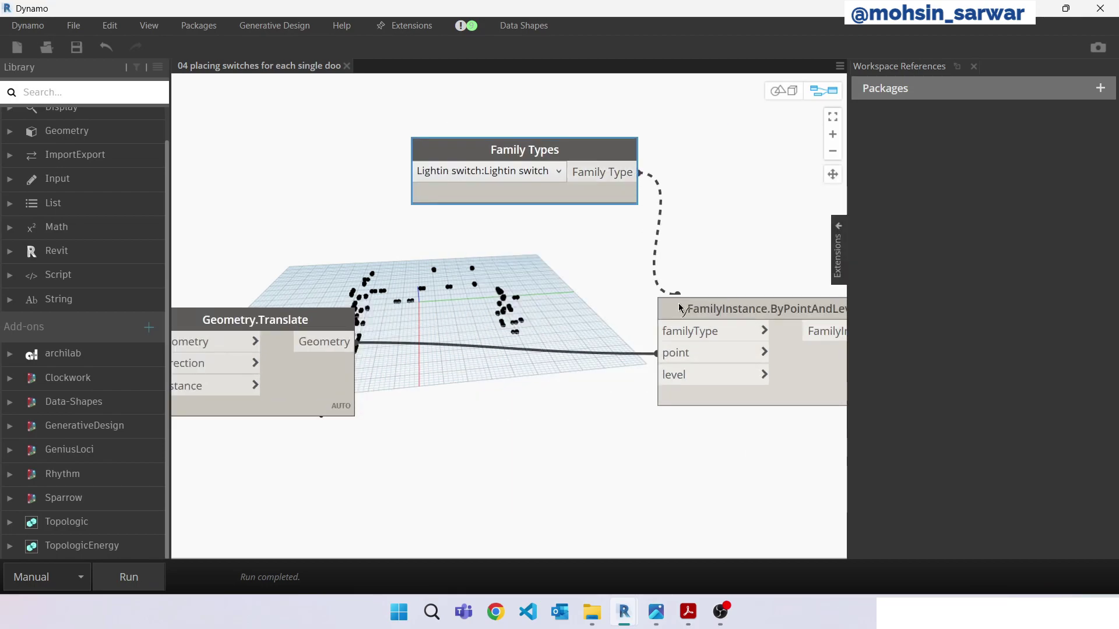
pyautogui.moveTo(637, 185); pyautogui.dragTo(660, 331)
pyautogui.scroll(-2, 549, 259)
pyautogui.scroll(1, 565, 387)
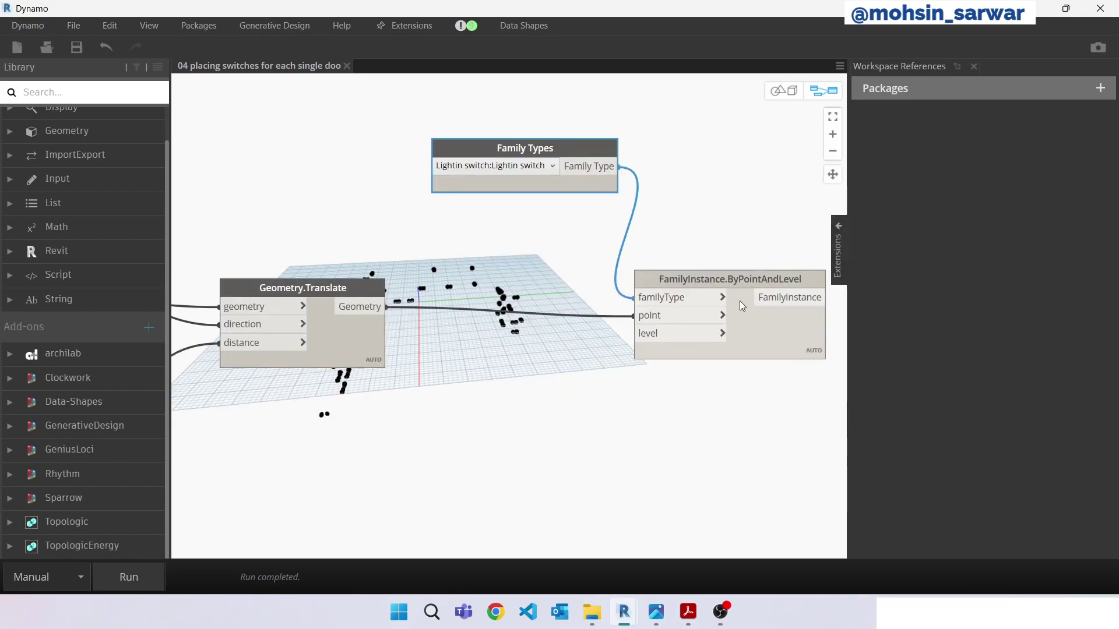
# - Place an Element.Level node and wire its output to the placement's level input
pyautogui.rightClick(539, 423)
pyautogui.write('element')
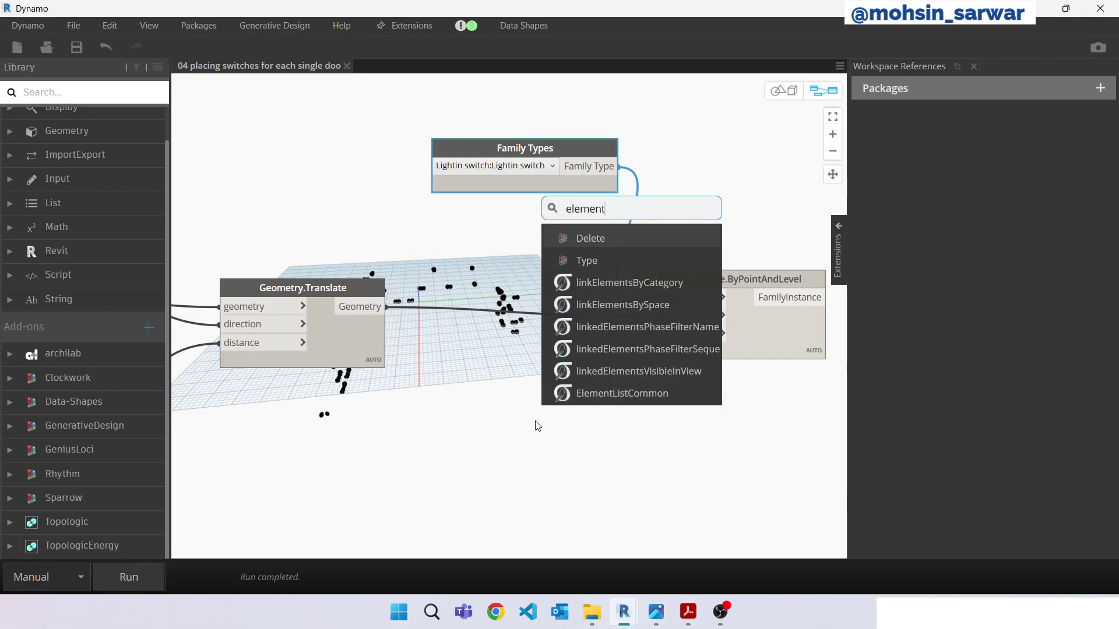
pyautogui.write('.lev')
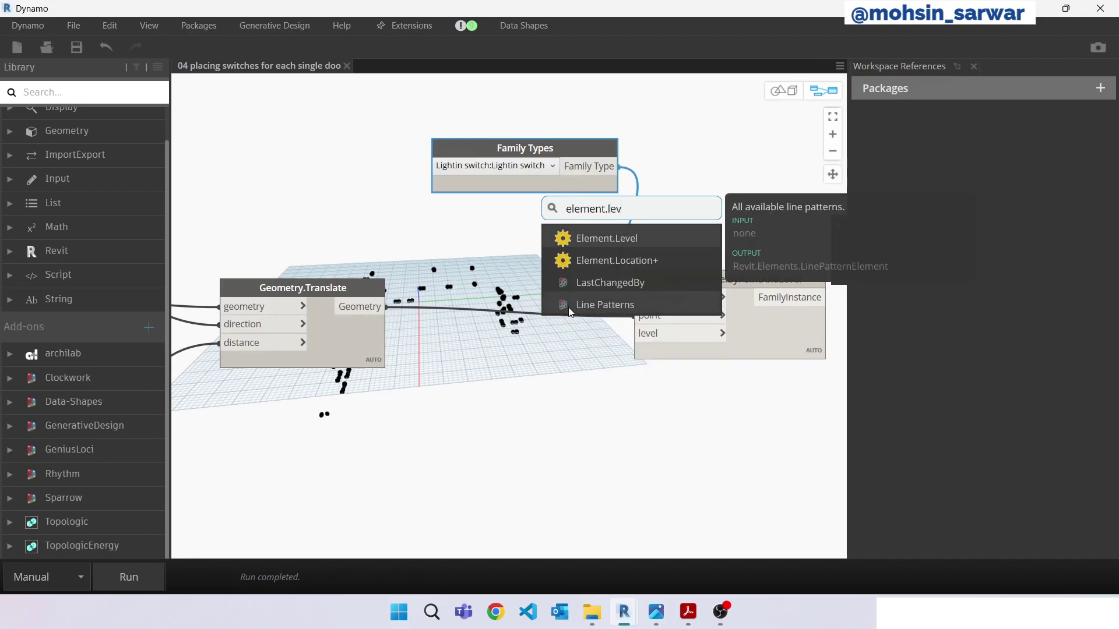
pyautogui.click(580, 240)
pyautogui.moveTo(637, 267); pyautogui.dragTo(534, 403)
pyautogui.moveTo(610, 402); pyautogui.dragTo(635, 334)
pyautogui.scroll(-2, 747, 304)
pyautogui.scroll(-3, 746, 302)
pyautogui.scroll(2, 365, 269)
pyautogui.scroll(1, 338, 285)
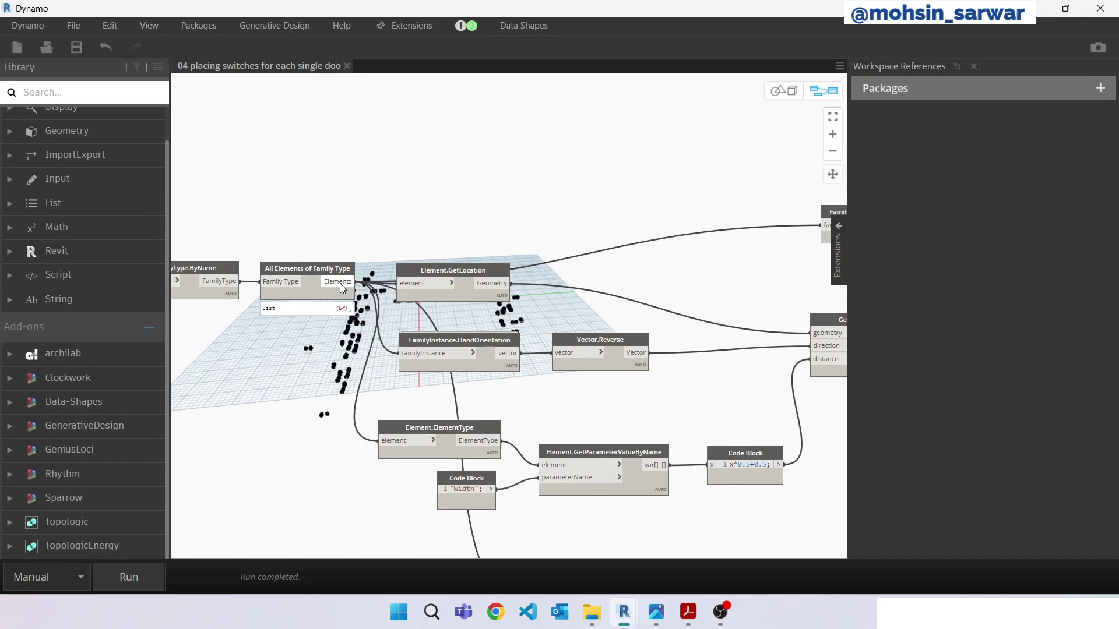
# - Connect the collected door elements into Element.Level's element input
pyautogui.click(338, 289)
pyautogui.scroll(-2, 715, 319)
pyautogui.scroll(1, 715, 319)
pyautogui.scroll(2, 715, 319)
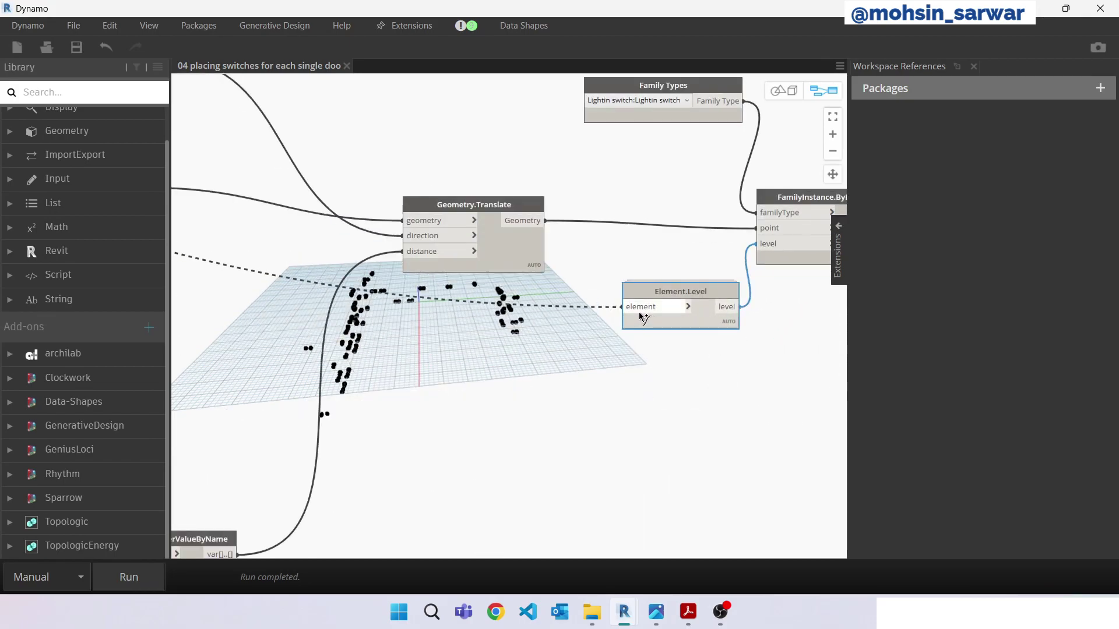
pyautogui.click(623, 307)
pyautogui.scroll(-2, 696, 257)
pyautogui.scroll(2, 610, 264)
# - Rearrange the placement, Family Types and Element.Level nodes for a tidier graph
pyautogui.moveTo(610, 263); pyautogui.dragTo(514, 258, button='middle')
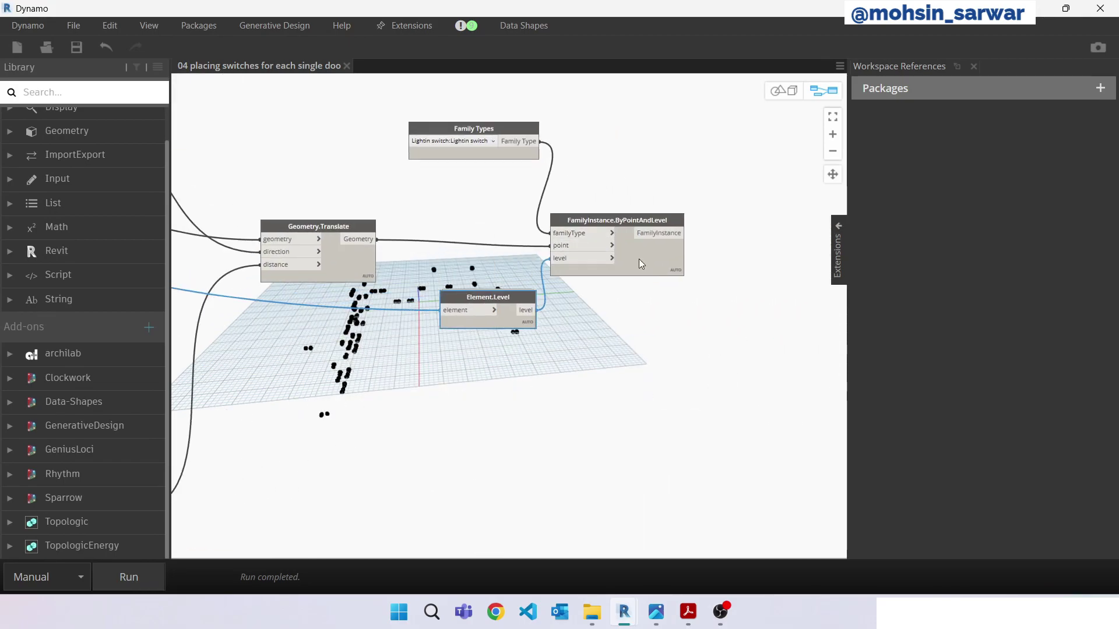
pyautogui.moveTo(639, 260); pyautogui.dragTo(744, 267)
pyautogui.moveTo(527, 161); pyautogui.dragTo(566, 227)
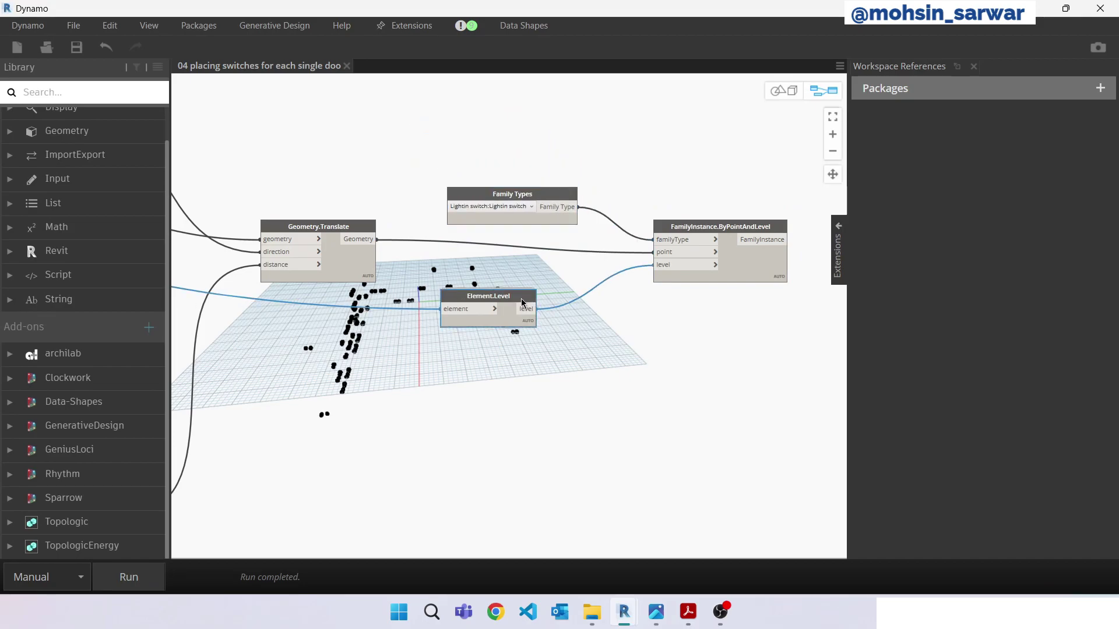
pyautogui.moveTo(488, 297); pyautogui.dragTo(529, 306)
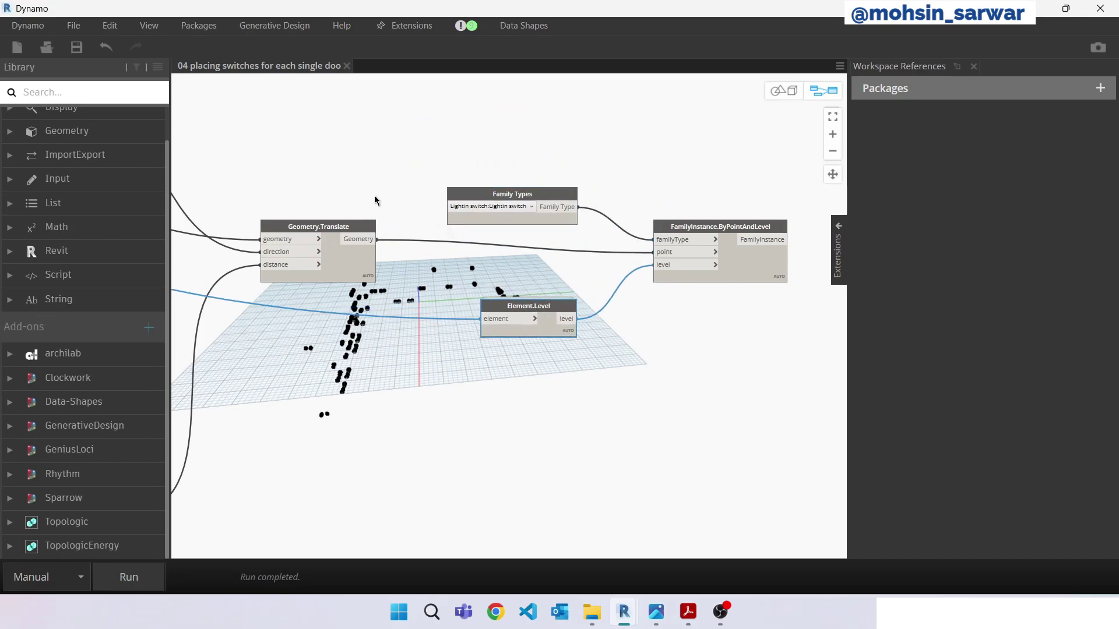
pyautogui.scroll(-1, 374, 200)
pyautogui.scroll(-1, 632, 247)
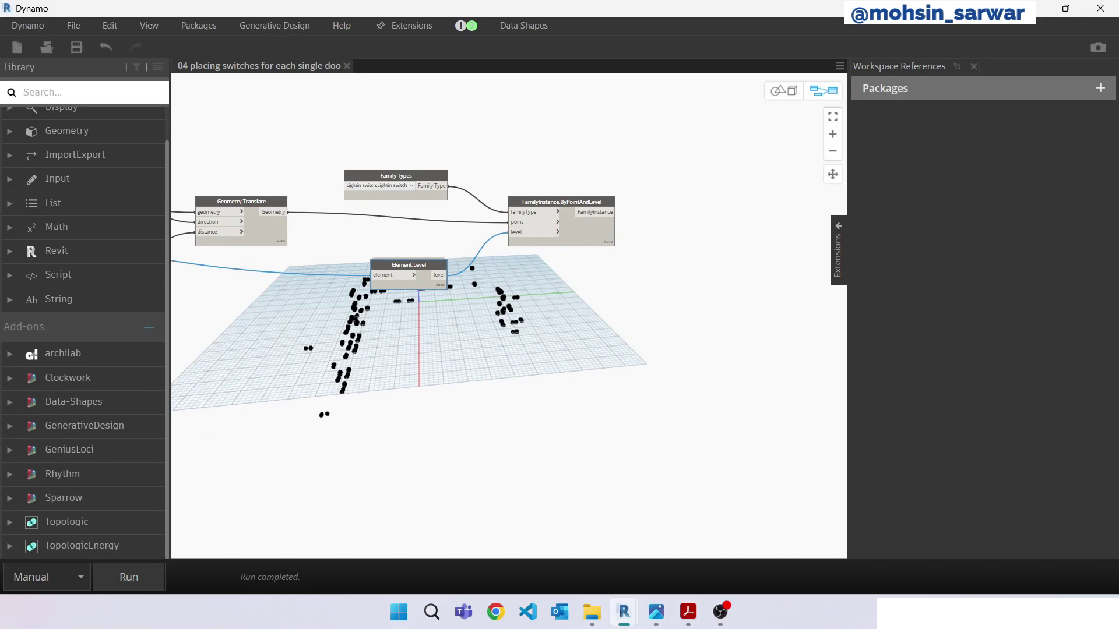
# - Add Element.SetParameterByName fed by the placed switches, with "Offset from Host" as parameterName
pyautogui.rightClick(647, 243)
pyautogui.write('setpar')
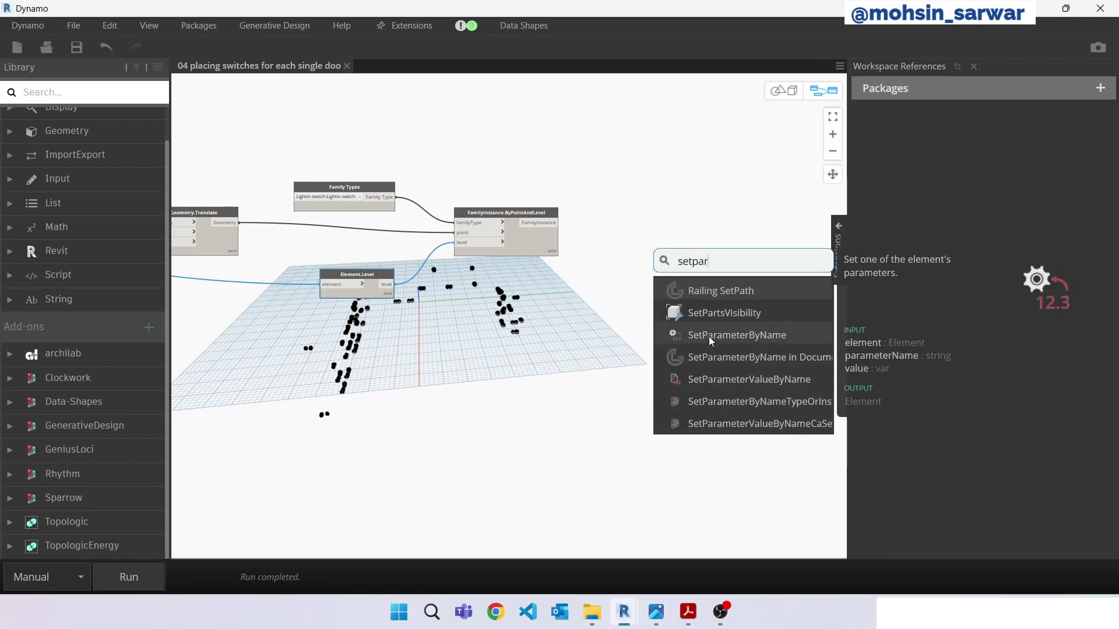
pyautogui.click(708, 336)
pyautogui.moveTo(557, 223); pyautogui.dragTo(685, 255)
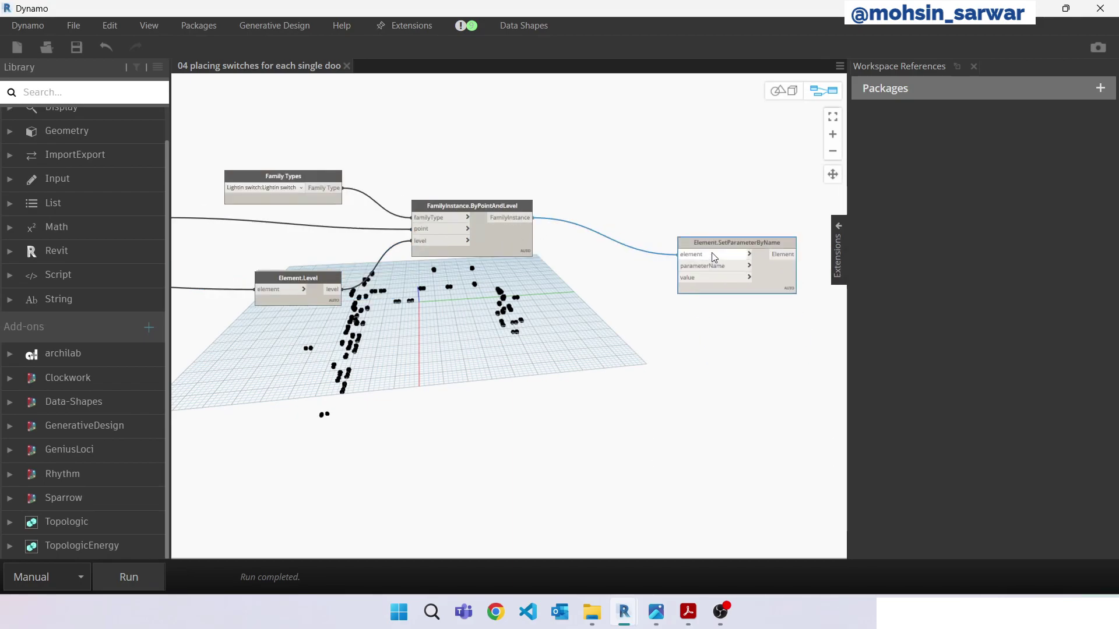
pyautogui.scroll(3, 717, 250)
pyautogui.doubleClick(624, 311)
pyautogui.write('"0')
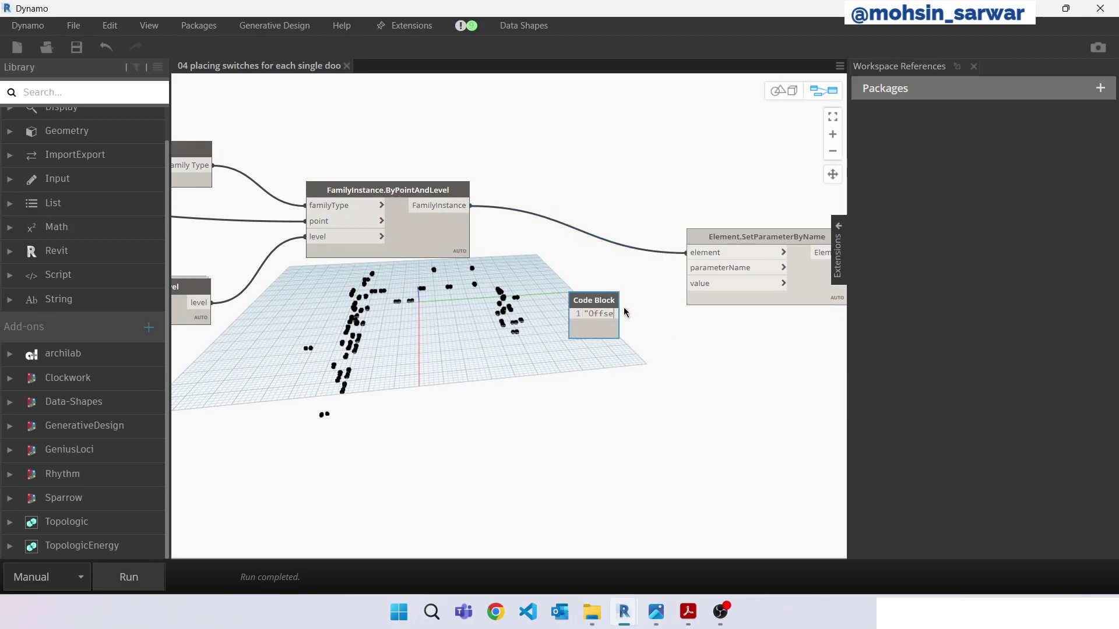
pyautogui.write('t from Host";')
pyautogui.click(662, 348)
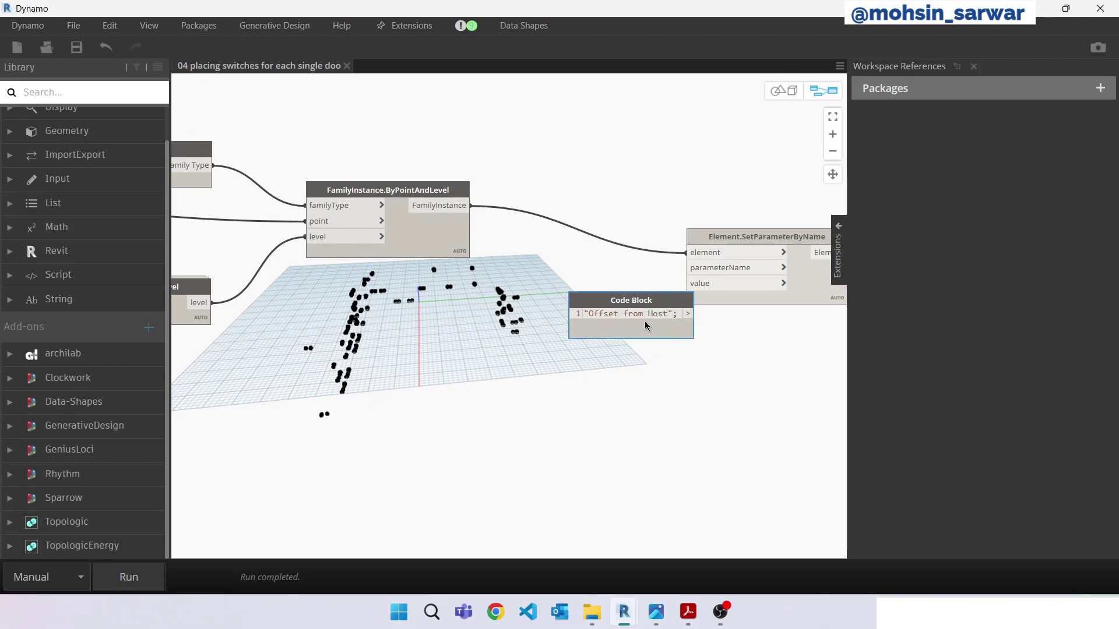
pyautogui.moveTo(645, 331)
pyautogui.mouseDown()
pyautogui.moveTo(599, 303)
pyautogui.moveTo(688, 268)
pyautogui.mouseUp()
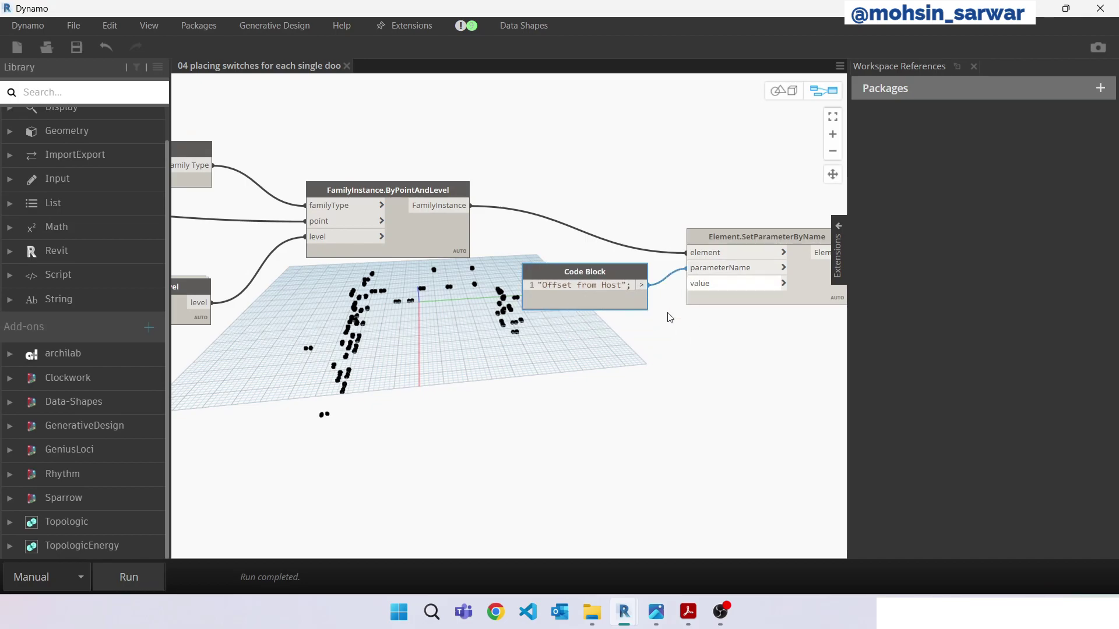
# - Supply a Code Block value of 1 to the setter and move Dynamo aside to reveal Revit
pyautogui.doubleClick(635, 333)
pyautogui.write('1')
pyautogui.click(641, 366)
pyautogui.moveTo(625, 339); pyautogui.dragTo(687, 283)
pyautogui.moveTo(377, 10); pyautogui.dragTo(1020, 25)
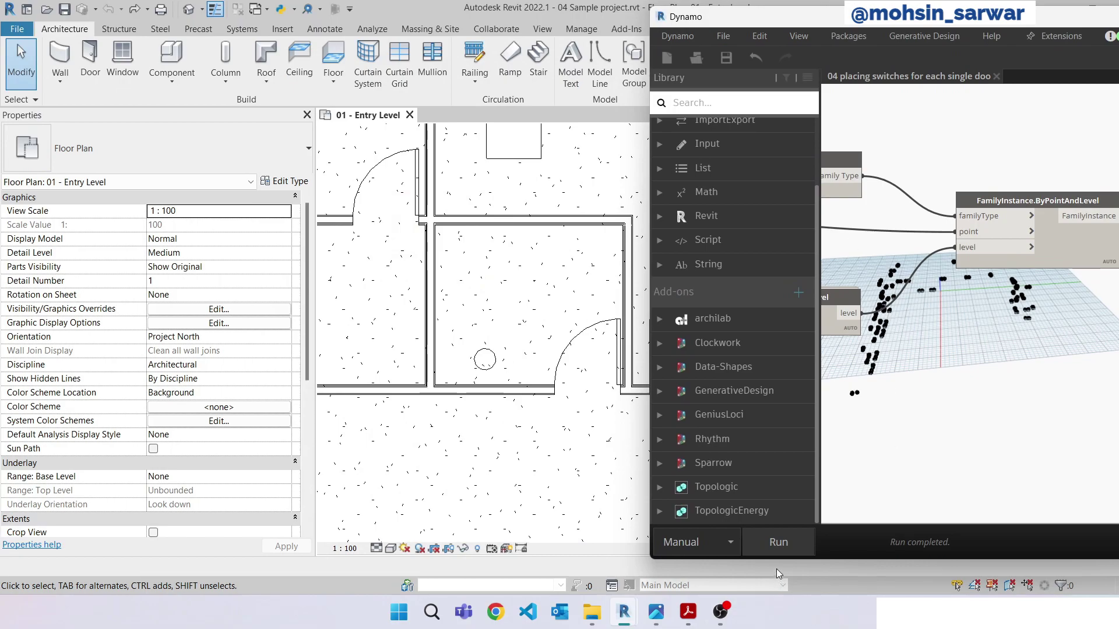
# - Run the graph to place a Lightin switch beside the single door
pyautogui.click(788, 552)
pyautogui.scroll(-2, 604, 432)
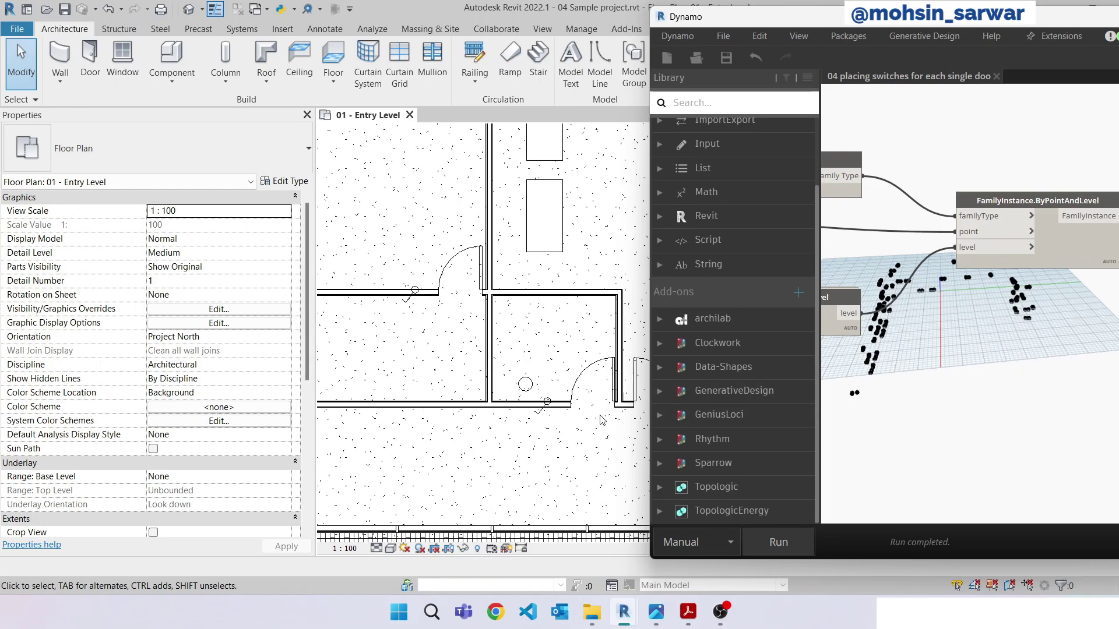
pyautogui.scroll(1, 574, 418)
pyautogui.scroll(1, 551, 416)
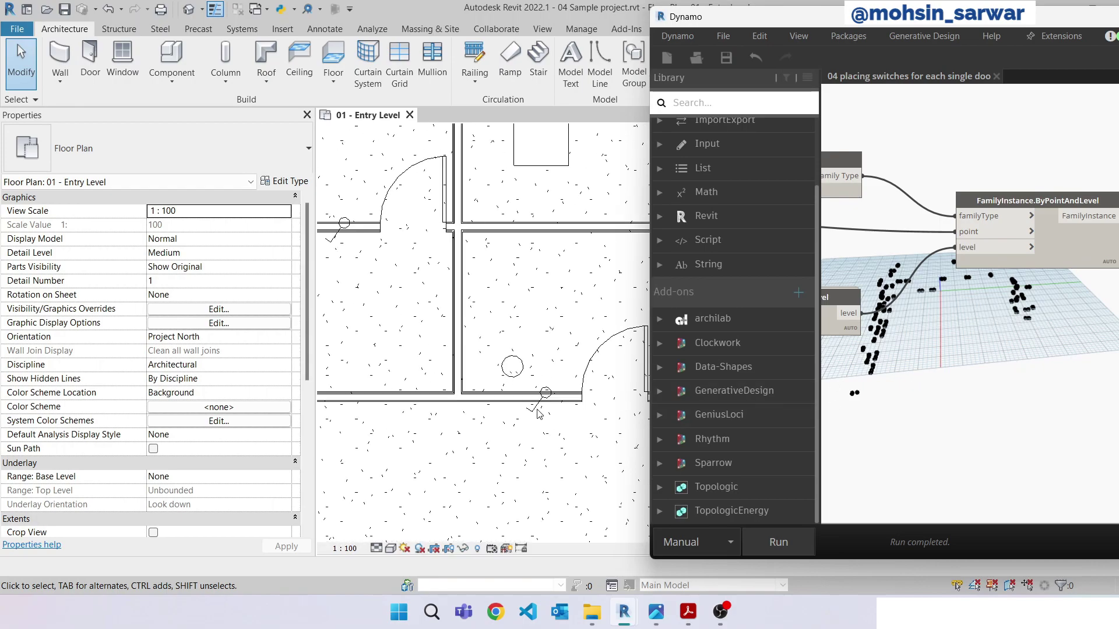
# - Select the placed switch to inspect it, shifting the Dynamo window and floor plan aside
pyautogui.click(545, 402)
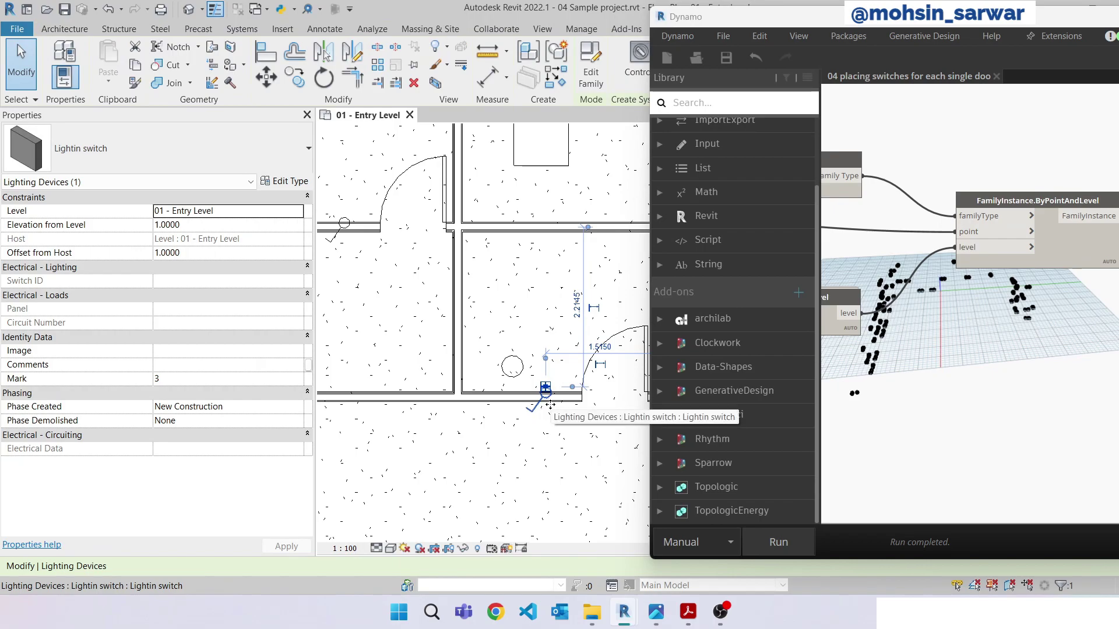
pyautogui.scroll(1, 551, 403)
pyautogui.scroll(1, 552, 407)
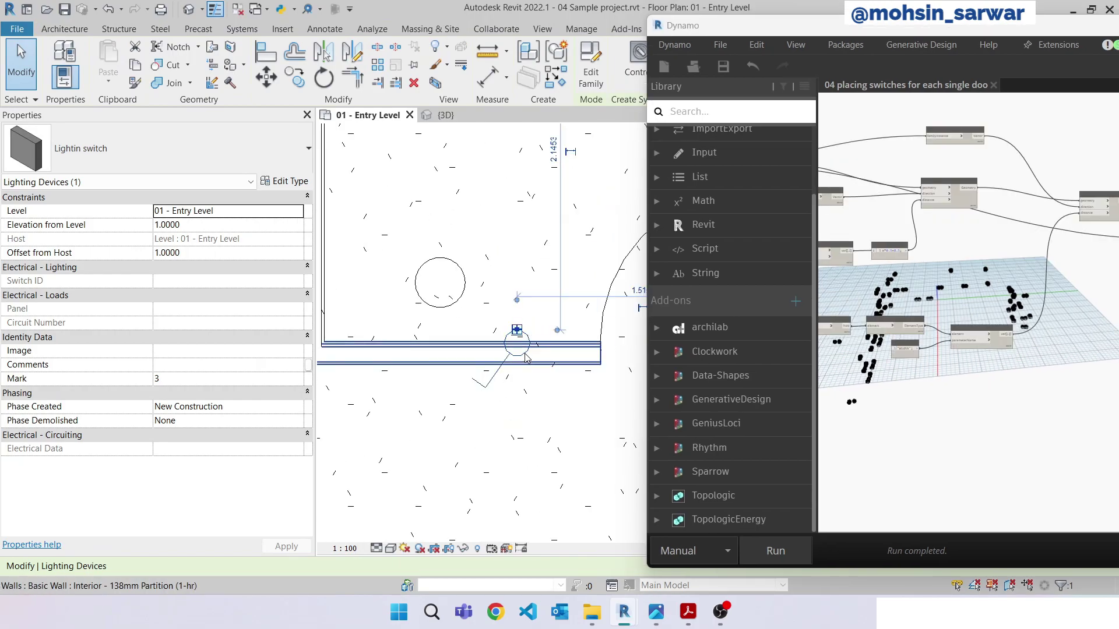
pyautogui.scroll(1, 999, 365)
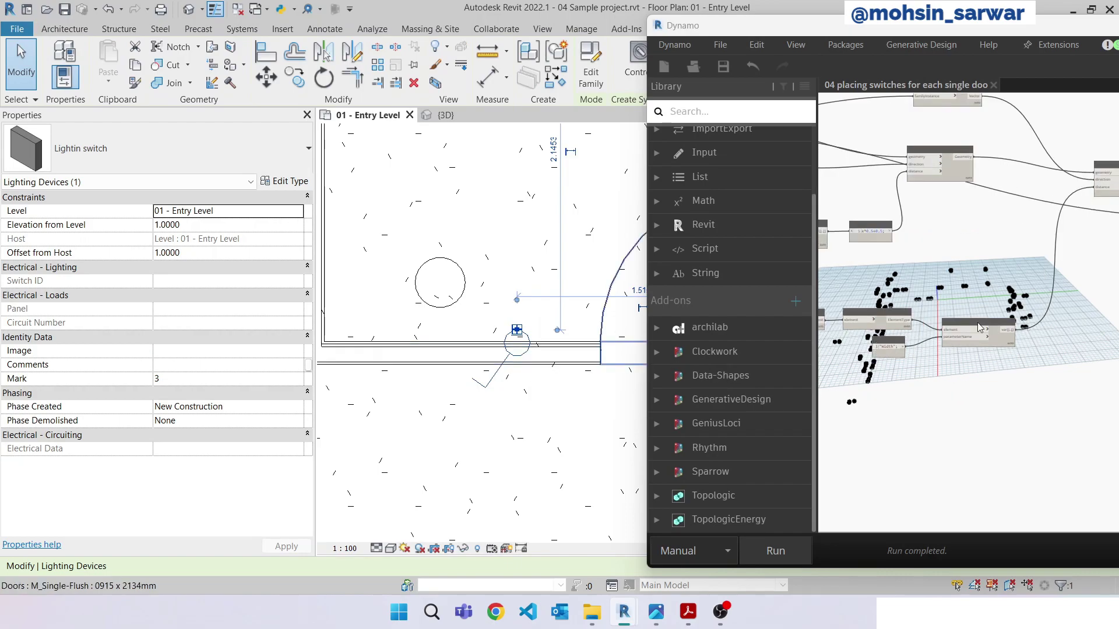
pyautogui.moveTo(795, 18); pyautogui.dragTo(740, 19)
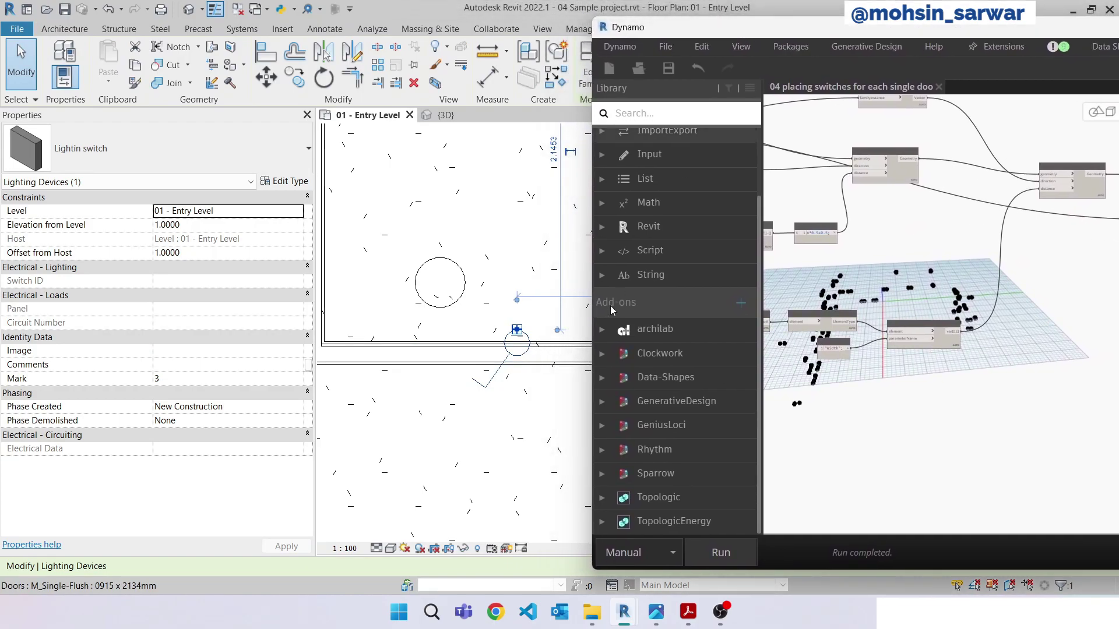
pyautogui.moveTo(524, 360); pyautogui.dragTo(437, 380, button='middle')
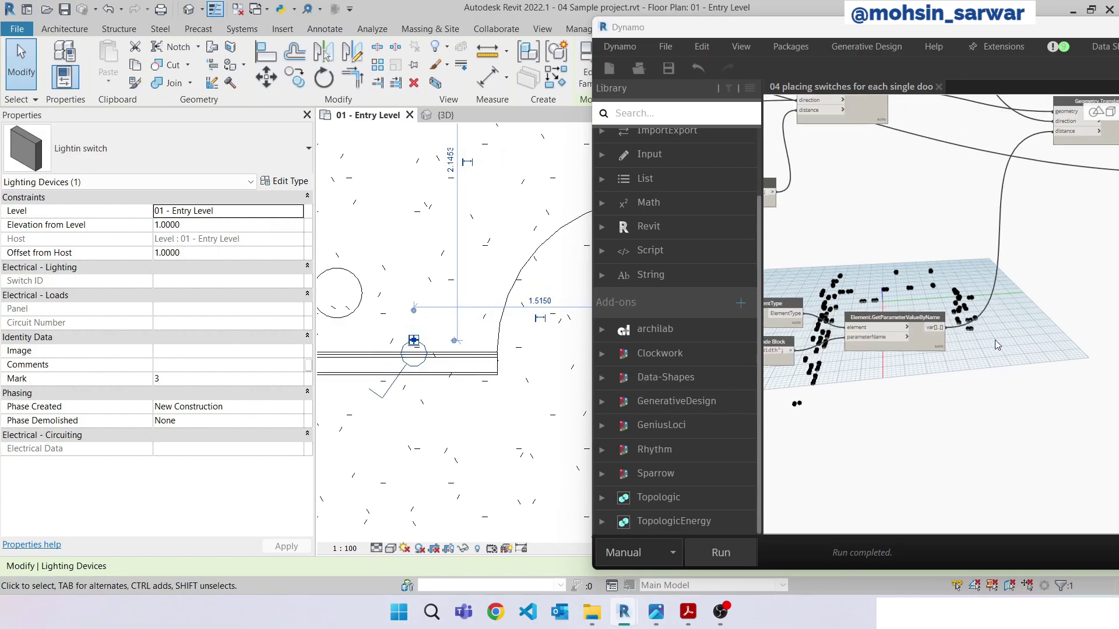
pyautogui.scroll(3, 995, 340)
pyautogui.scroll(2, 992, 331)
# - Add a Code Block beside GetParameterValueByName in the maximized graph editor and begin the x* expression
pyautogui.doubleClick(1052, 343)
pyautogui.scroll(-3, 1051, 344)
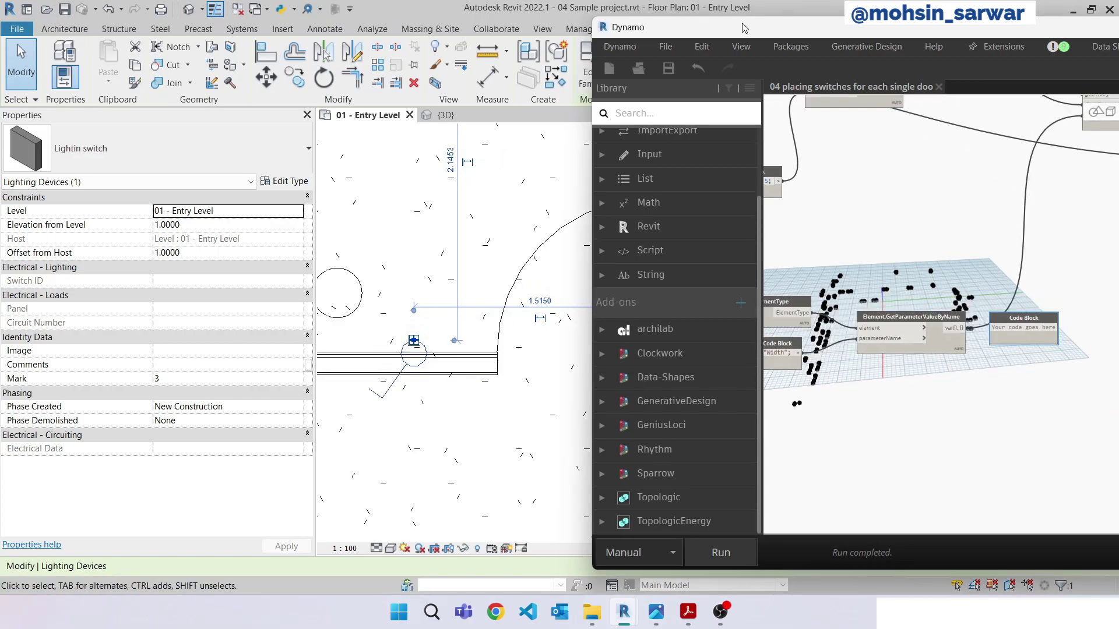
pyautogui.doubleClick(745, 27)
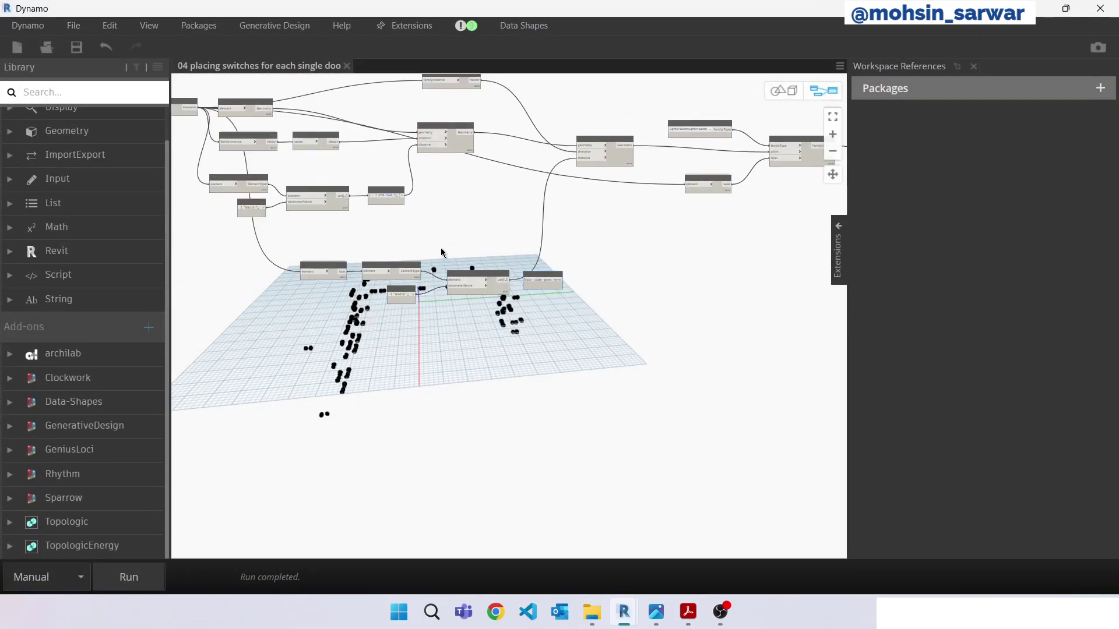
pyautogui.scroll(4, 441, 253)
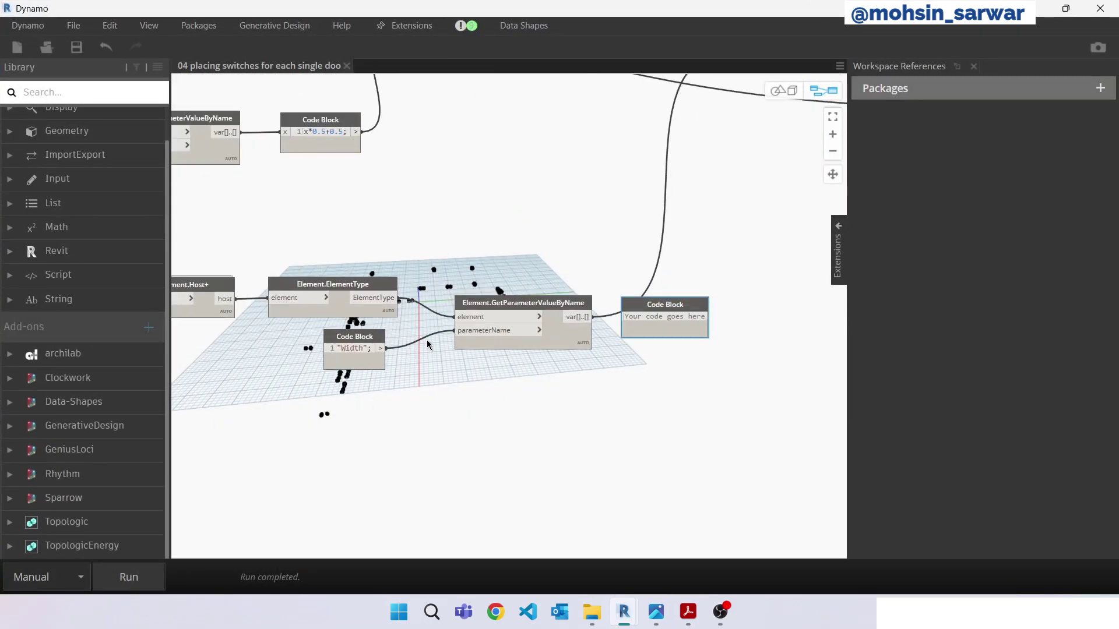
pyautogui.scroll(-2, 452, 345)
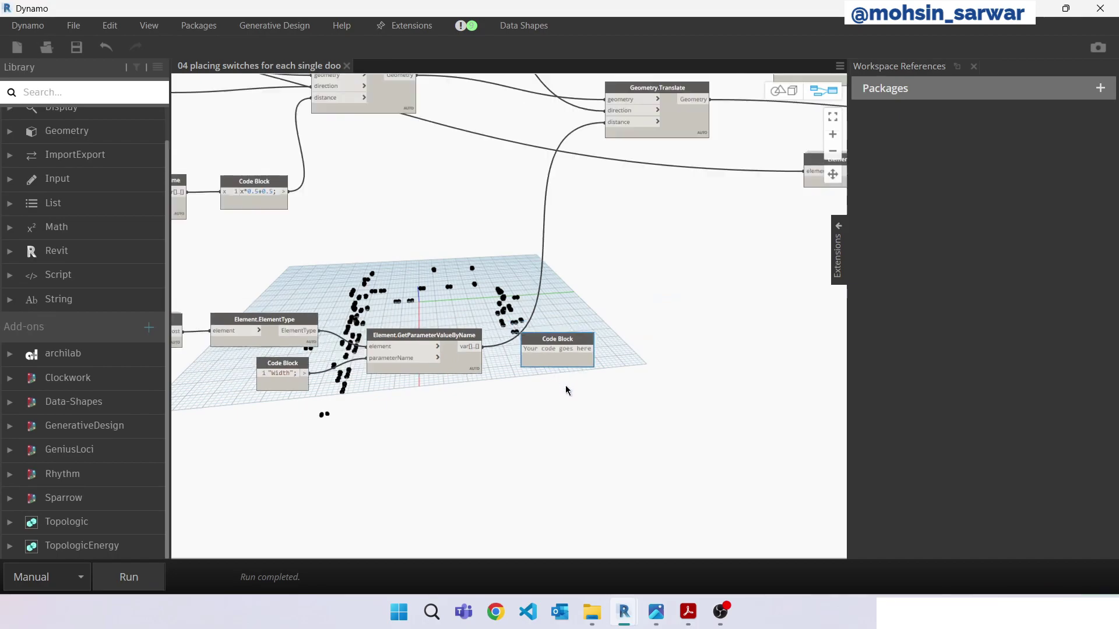
pyautogui.scroll(-3, 615, 251)
pyautogui.scroll(3, 603, 201)
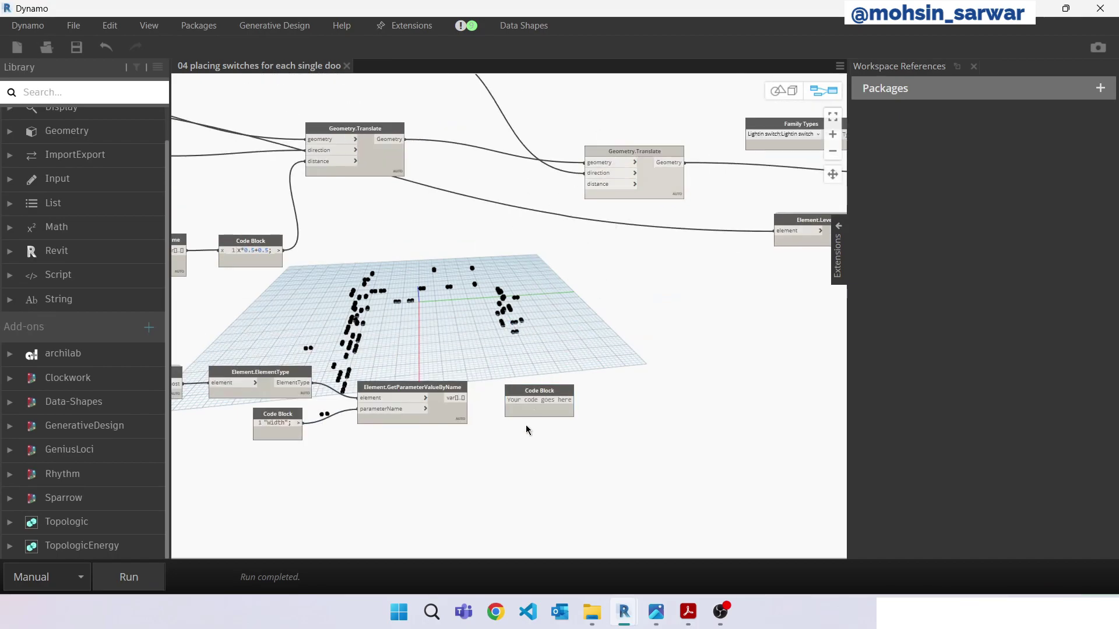
pyautogui.scroll(3, 527, 433)
pyautogui.write('x*0.')
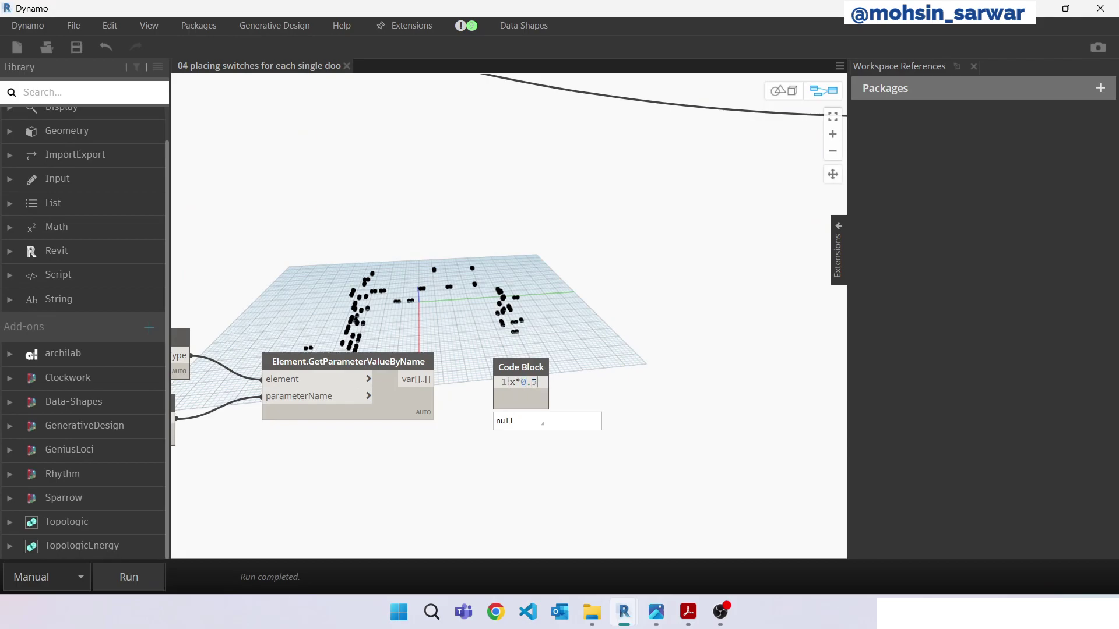
# - Finish x*0.5, feed the door width into it, and route its output to Geometry.Translate distance
pyautogui.click(493, 301)
pyautogui.click(430, 380)
pyautogui.click(493, 382)
pyautogui.scroll(-2, 492, 463)
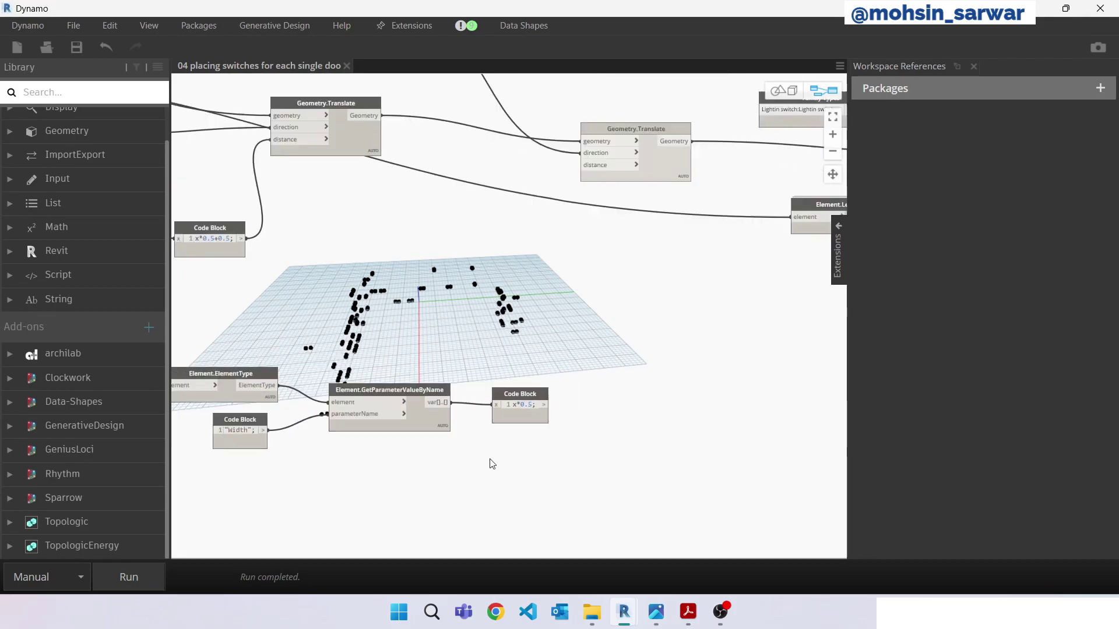
pyautogui.scroll(-1, 491, 463)
pyautogui.click(535, 415)
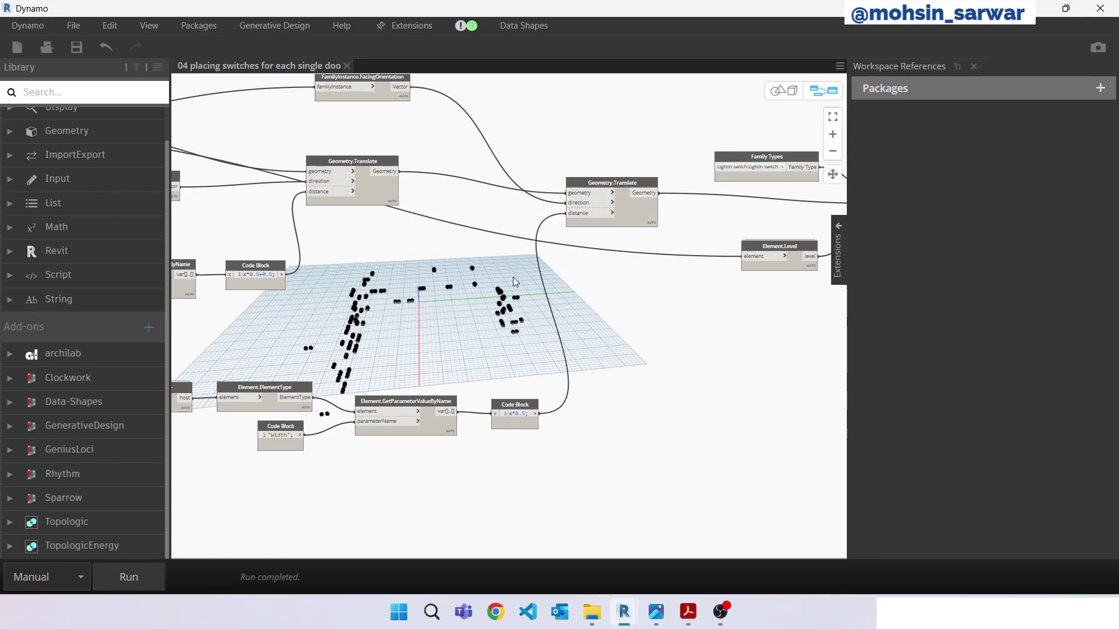
# - Rerun the graph, check the repositioned switch in {3D}, and return to 01 - Entry Level
pyautogui.moveTo(483, 9); pyautogui.dragTo(983, 27)
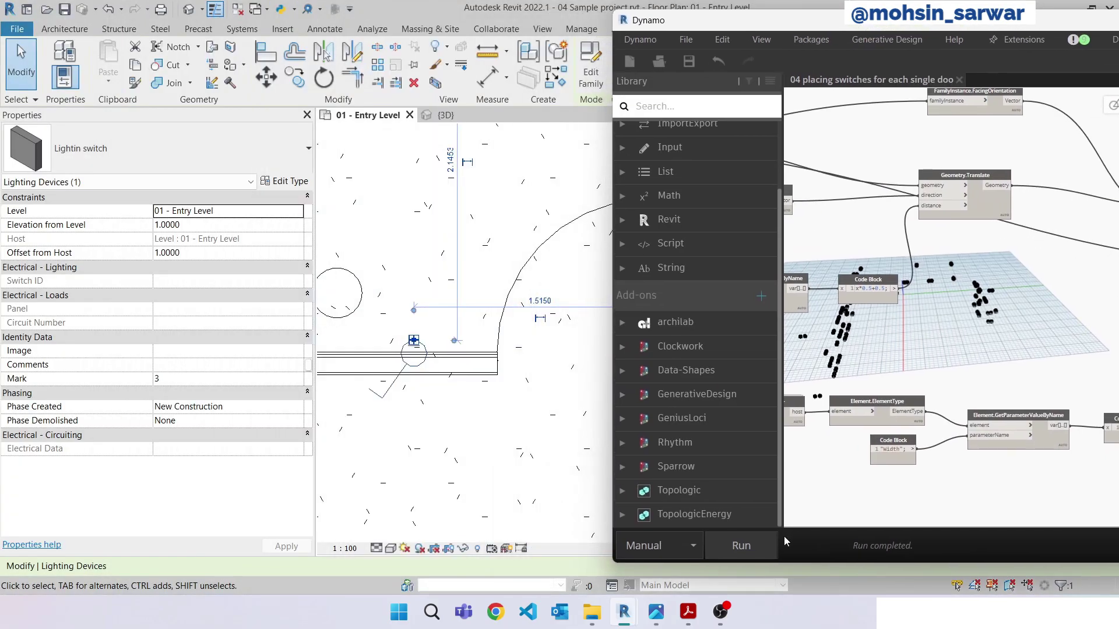
pyautogui.click(765, 550)
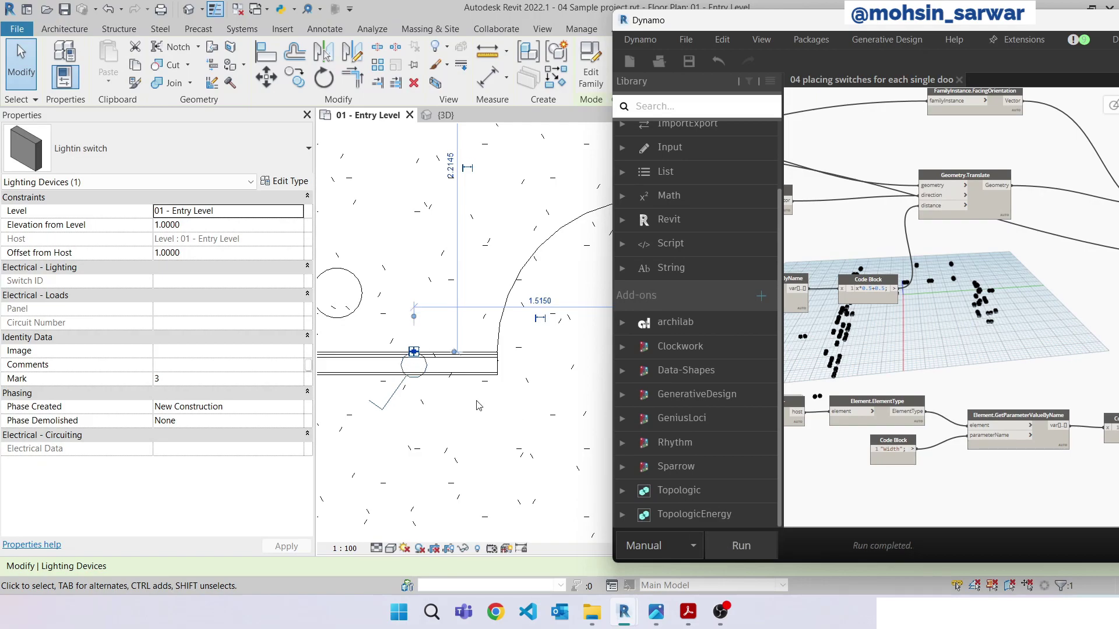
pyautogui.click(461, 120)
pyautogui.moveTo(462, 138)
pyautogui.keyDown('shift'); pyautogui.mouseDown(button='middle')
pyautogui.moveTo(379, 379)
pyautogui.moveTo(406, 264)
pyautogui.moveTo(457, 380)
pyautogui.mouseUp(button='middle'); pyautogui.keyUp('shift')
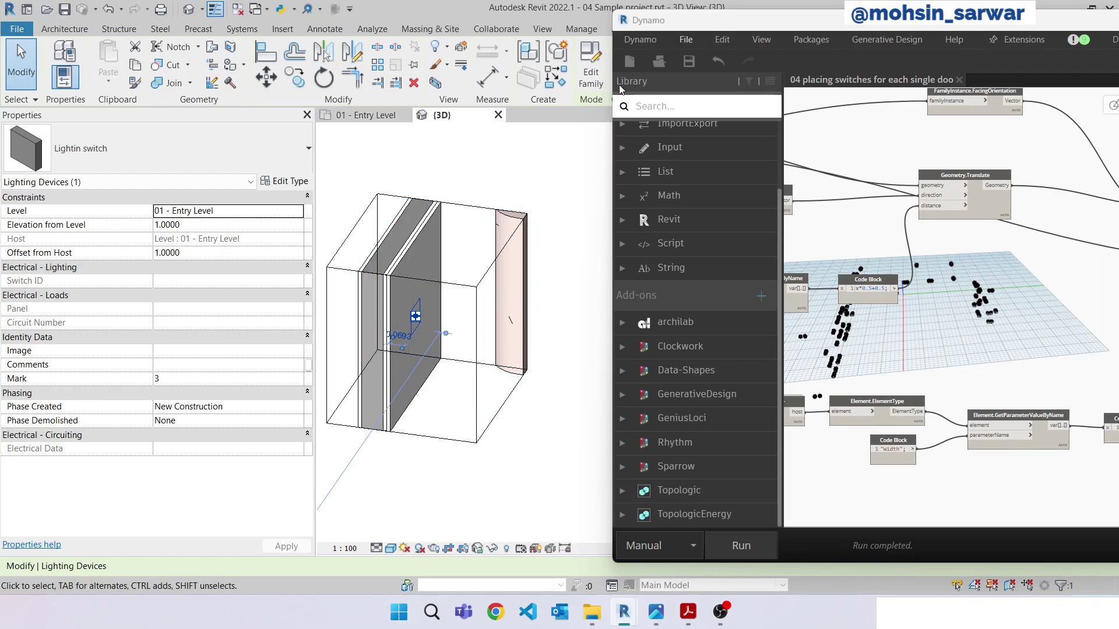
pyautogui.click(365, 115)
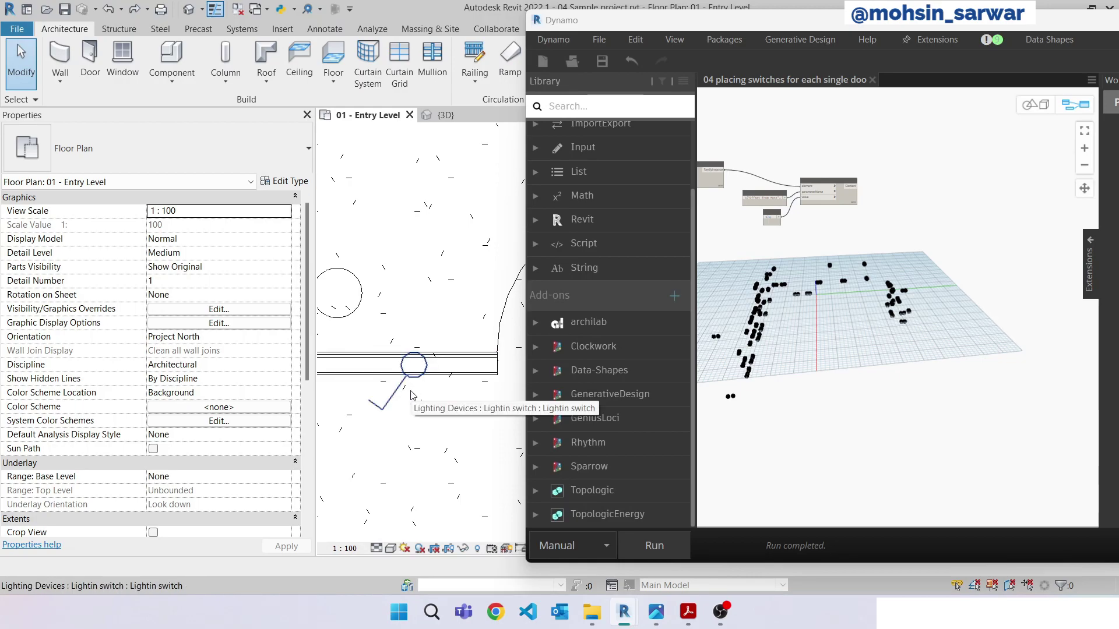
# - Add a Vector.AngleAboutAxis node to the graph
pyautogui.scroll(3, 875, 212)
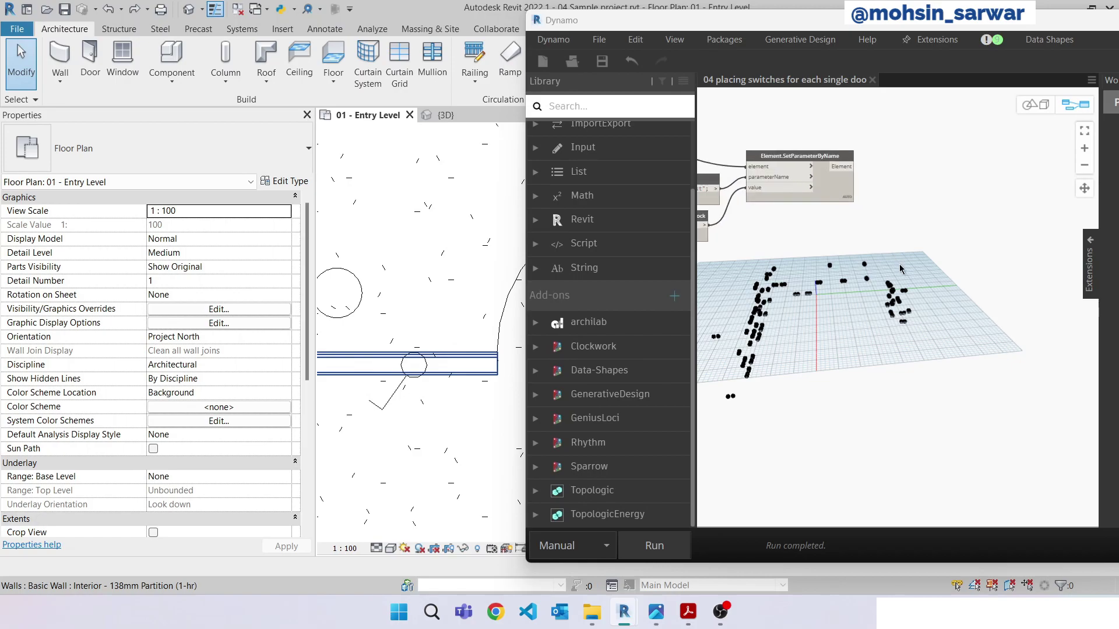
pyautogui.rightClick(900, 270)
pyautogui.write('a')
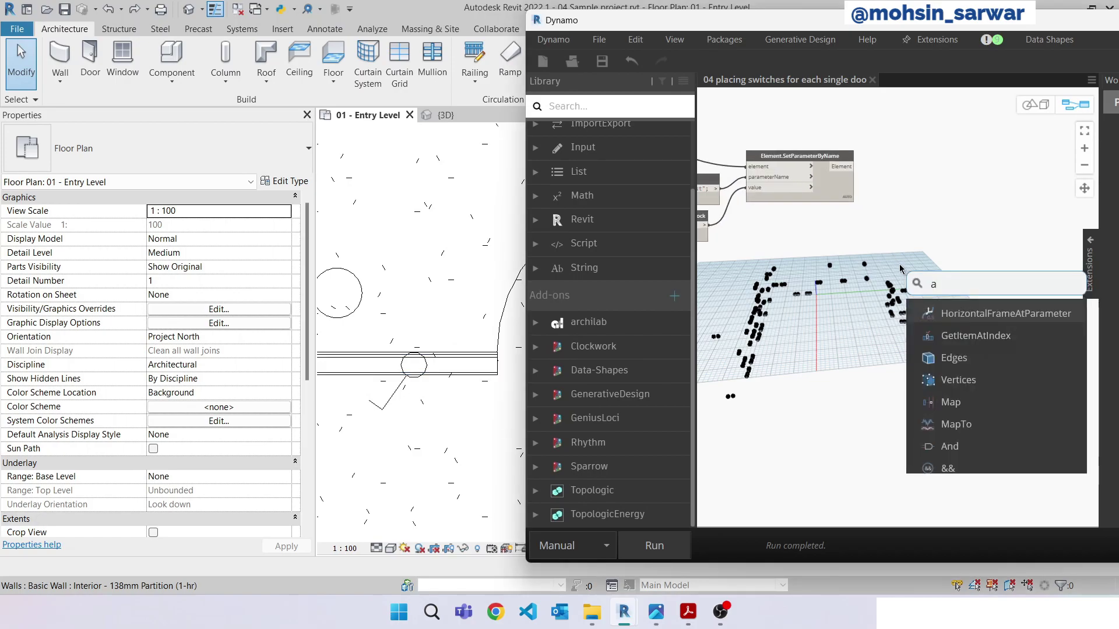
pyautogui.write('ngl')
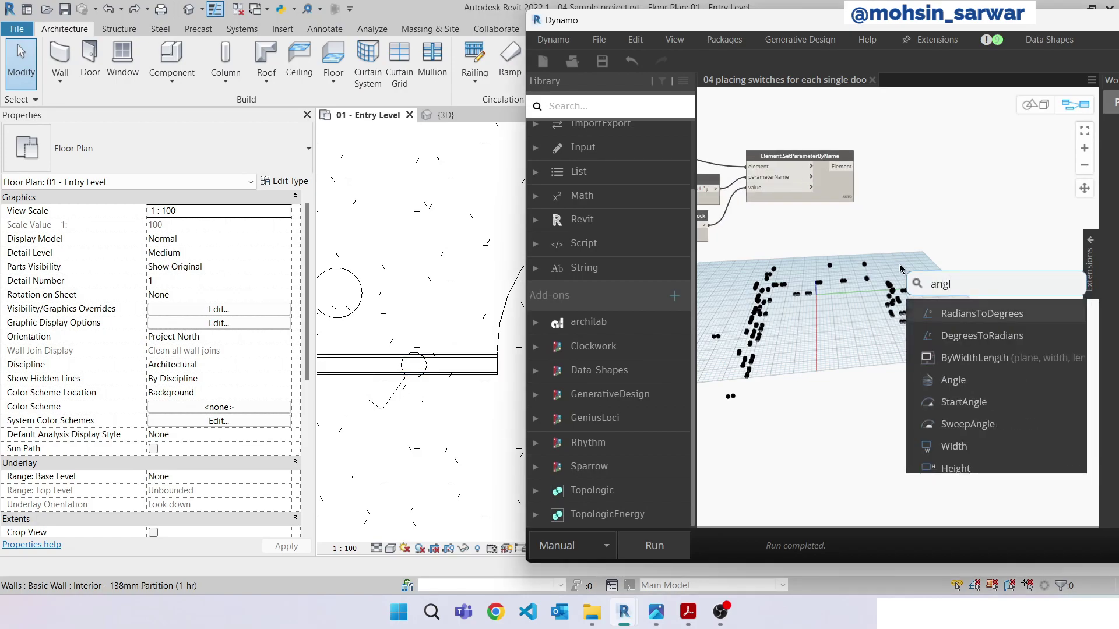
pyautogui.write('eaboutaxis')
pyautogui.click(937, 313)
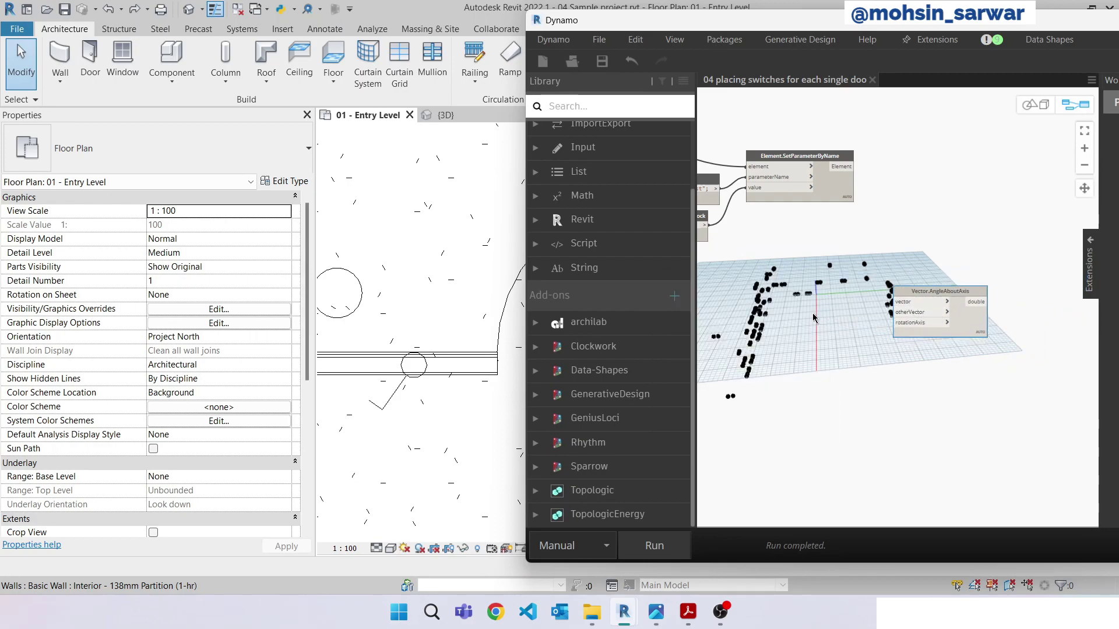
# - Add a Vector.YAxis node, deleting the wrongly placed coordinate-system Y axis node
pyautogui.rightClick(797, 302)
pyautogui.write('ya')
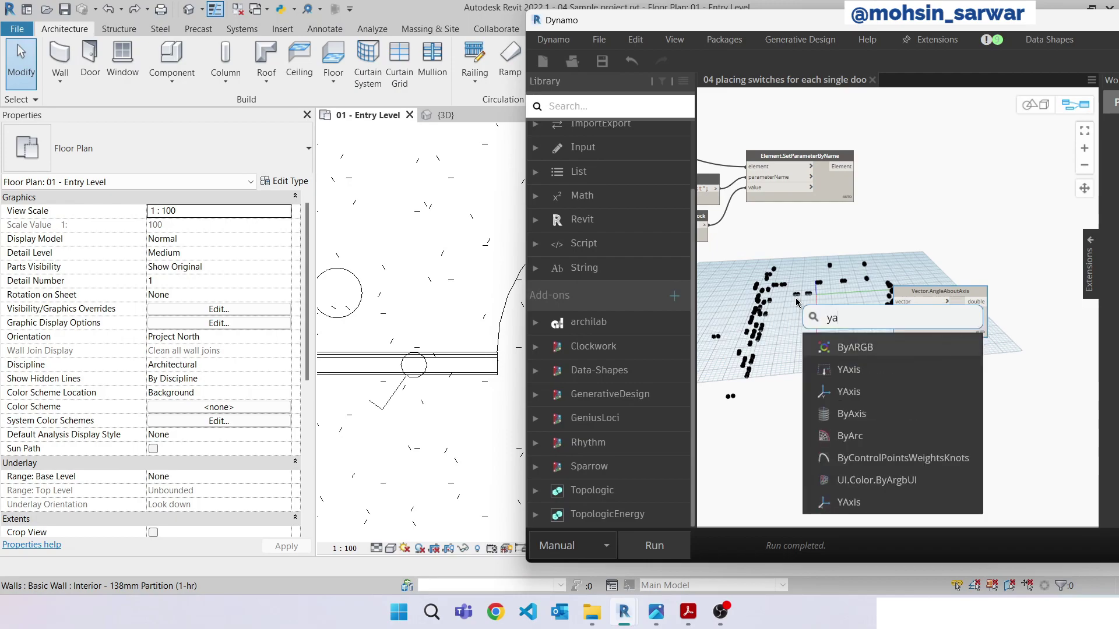
pyautogui.write('x')
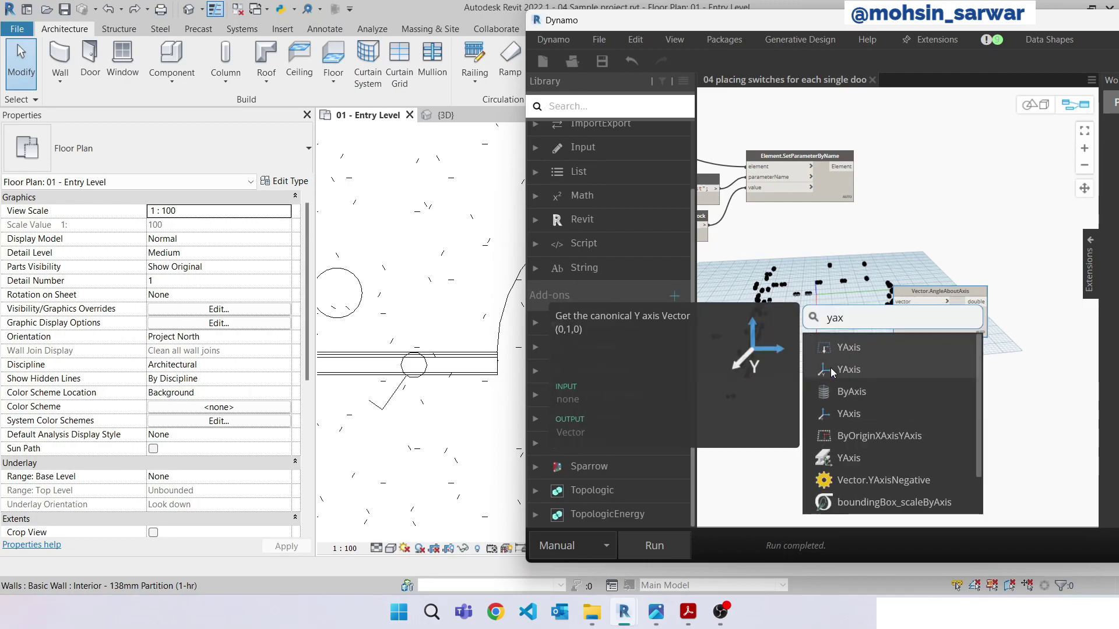
pyautogui.click(849, 458)
pyautogui.rightClick(771, 298)
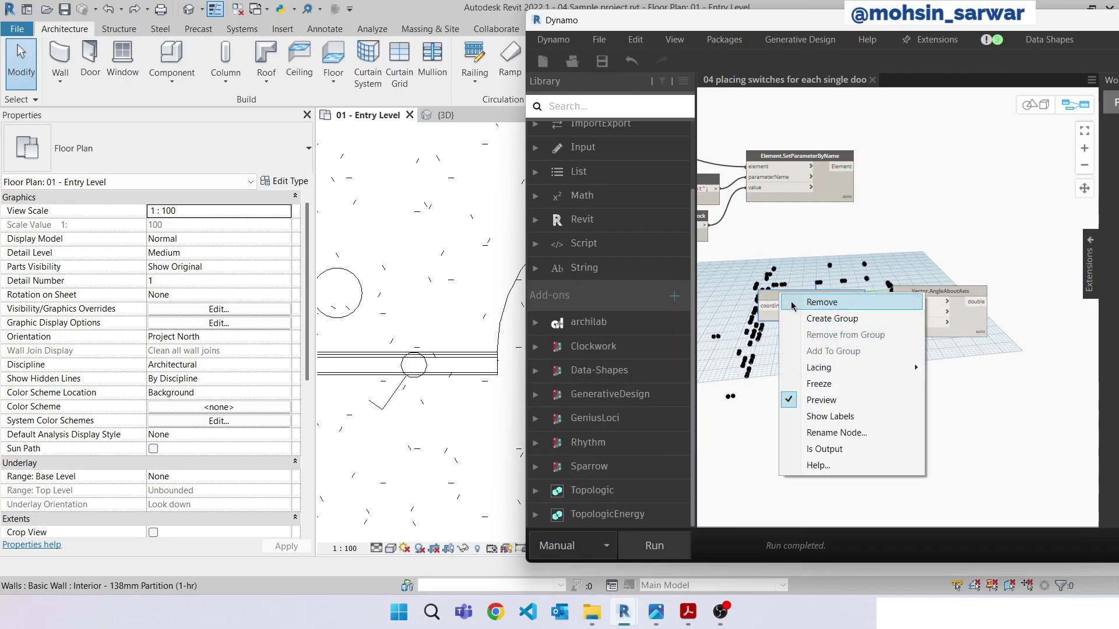
pyautogui.click(810, 293)
pyautogui.rightClick(786, 320)
pyautogui.write('yax')
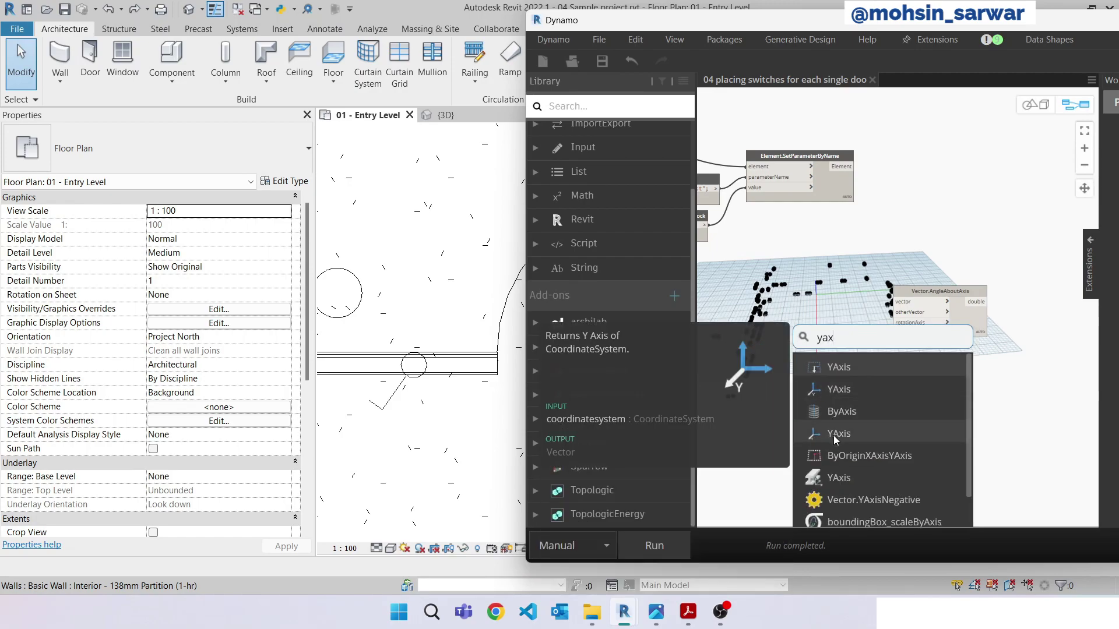
pyautogui.click(839, 367)
pyautogui.scroll(2, 786, 286)
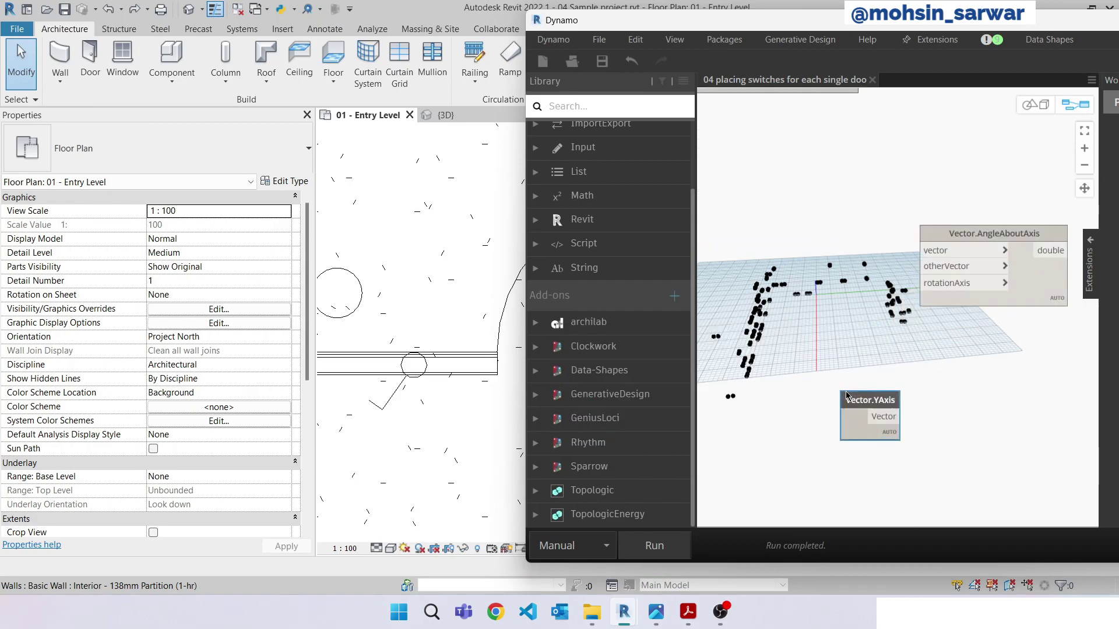
pyautogui.scroll(1, 787, 286)
pyautogui.moveTo(822, 318); pyautogui.dragTo(775, 271)
# - Add Vector.Reverse, wire Vector.YAxis into it, and feed the reversed vector into AngleAboutAxis
pyautogui.rightClick(806, 312)
pyautogui.write('re')
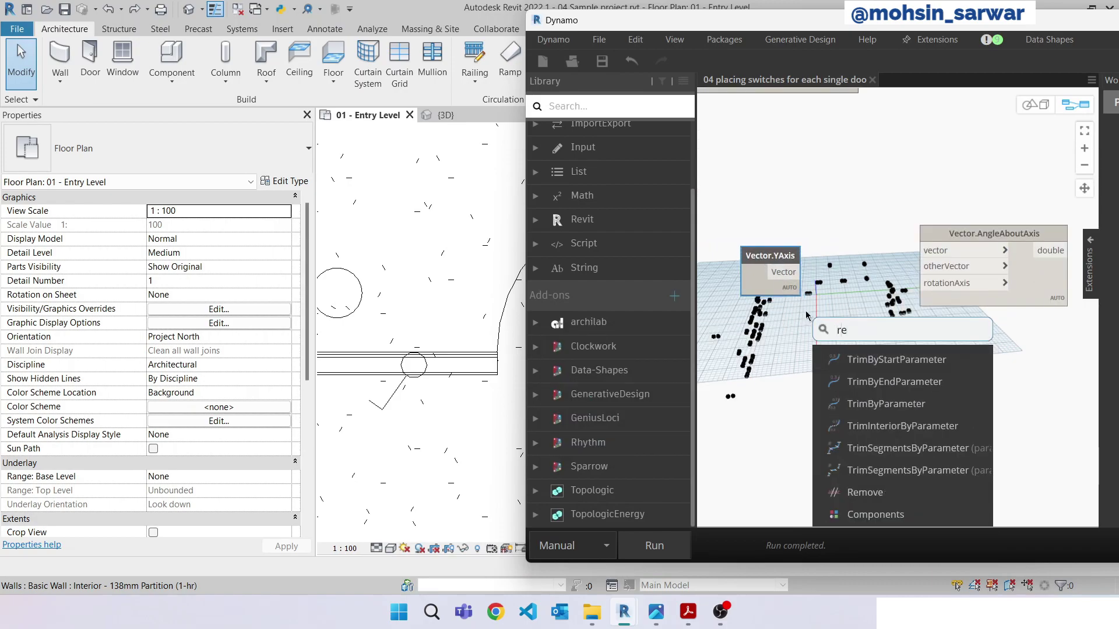
pyautogui.write('ver')
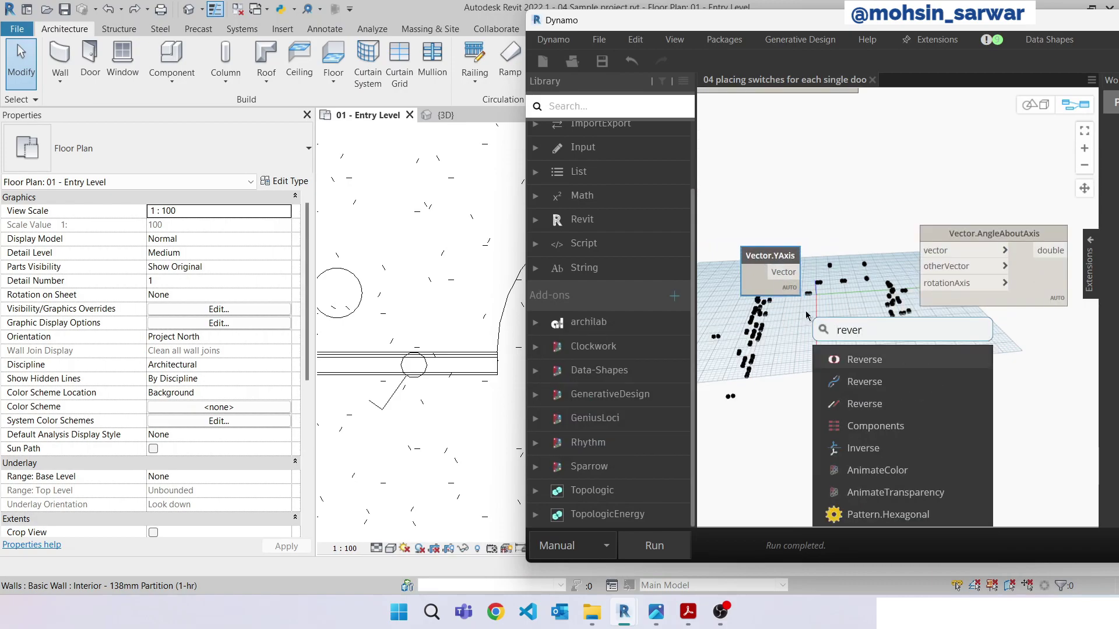
pyautogui.click(856, 409)
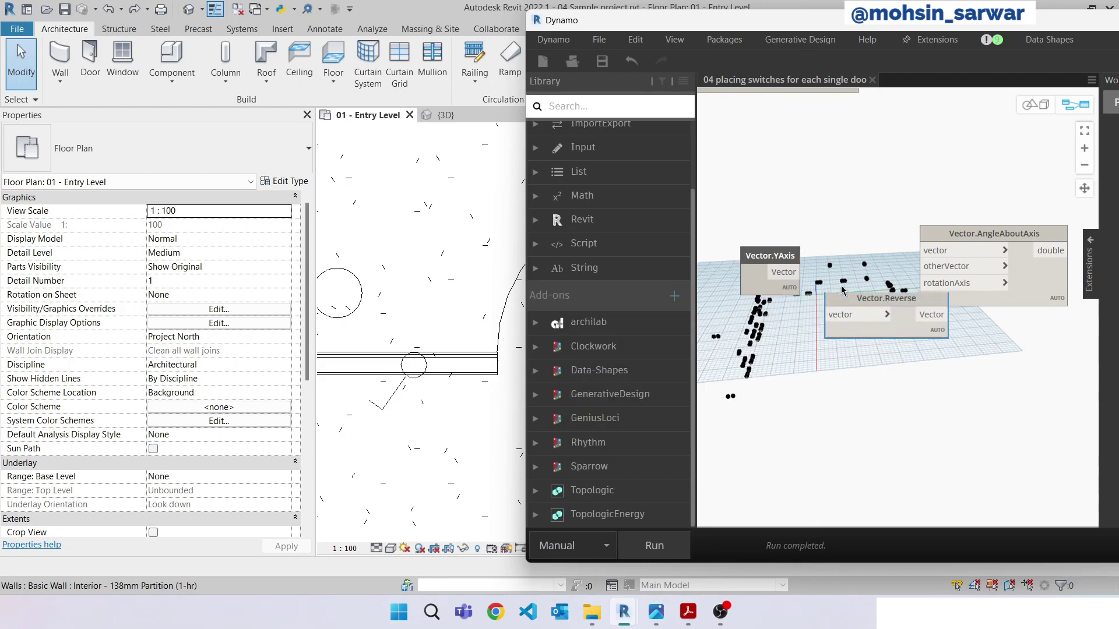
pyautogui.moveTo(871, 417); pyautogui.dragTo(888, 278)
pyautogui.scroll(-1, 889, 279)
pyautogui.moveTo(987, 284); pyautogui.dragTo(1044, 298)
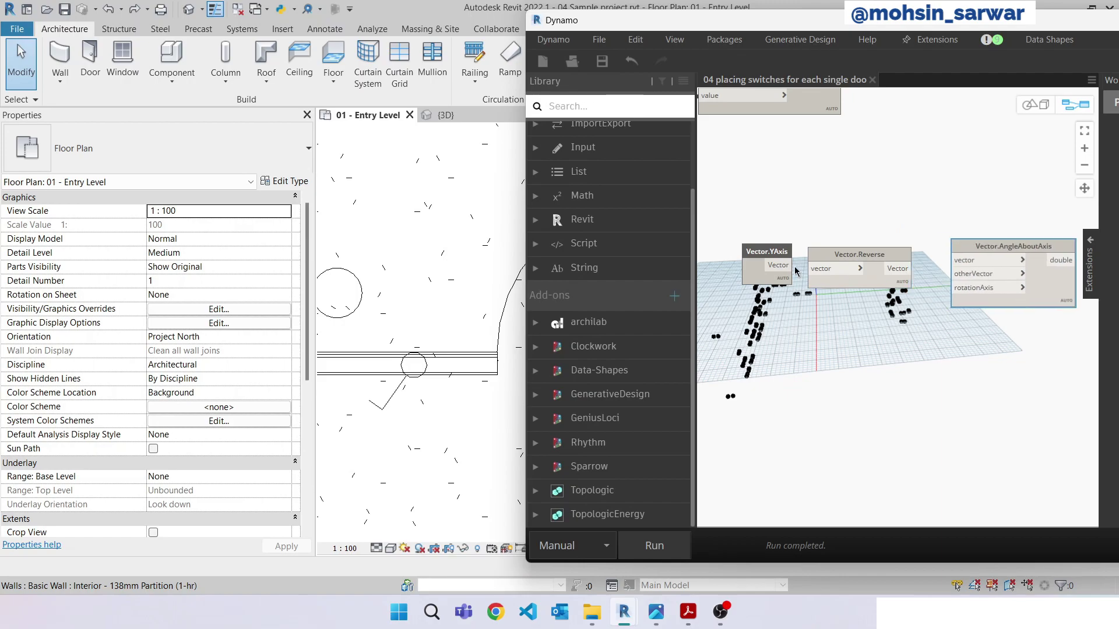
pyautogui.moveTo(790, 266); pyautogui.dragTo(811, 268)
pyautogui.click(954, 261)
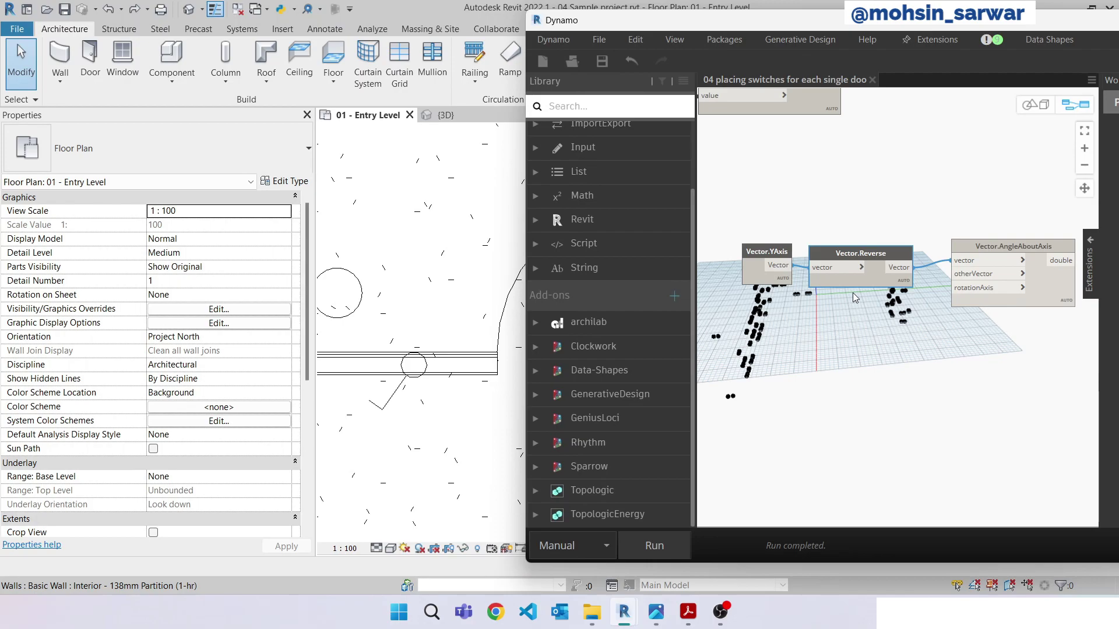
# - Edit the selected Lightin switch family and open its Ref. Level plan
pyautogui.click(399, 404)
pyautogui.moveTo(680, 20); pyautogui.dragTo(680, 142)
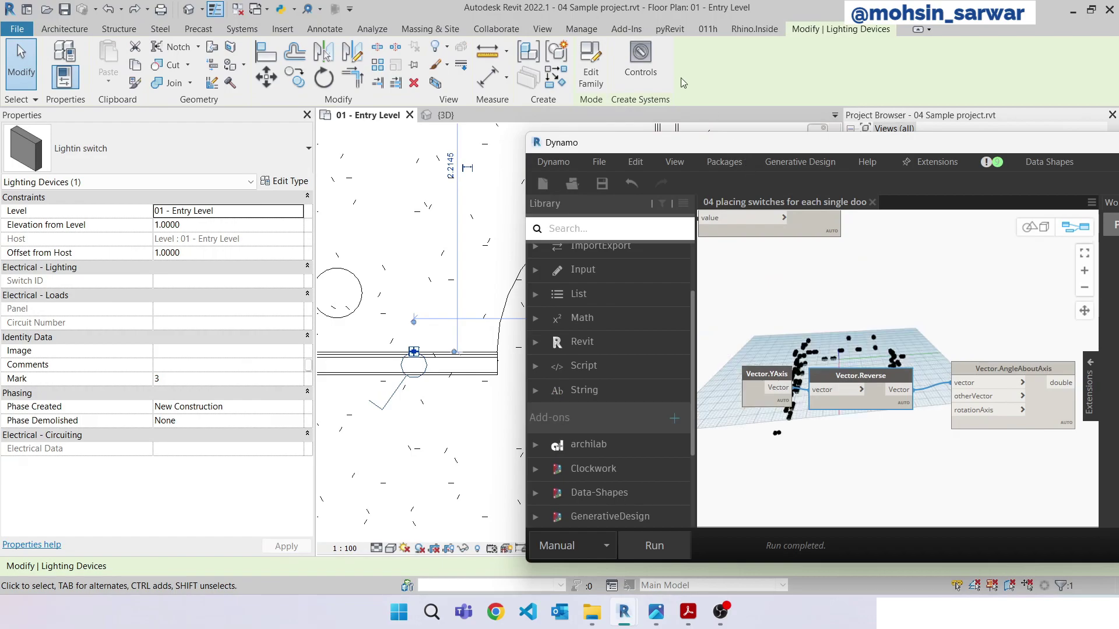
pyautogui.moveTo(680, 78); pyautogui.dragTo(584, 229)
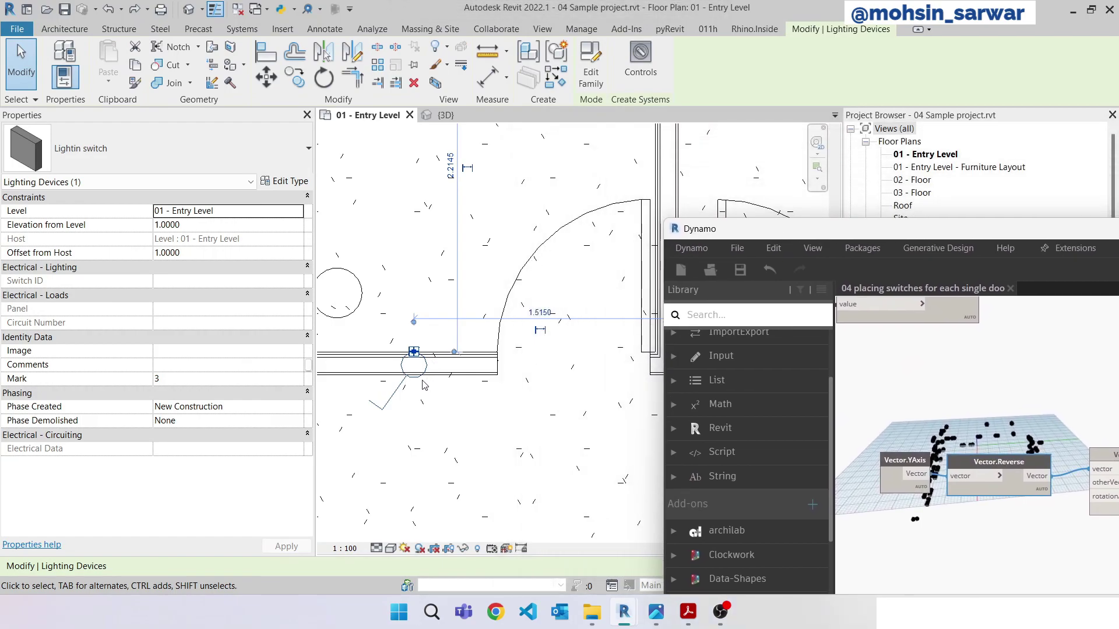
pyautogui.click(590, 67)
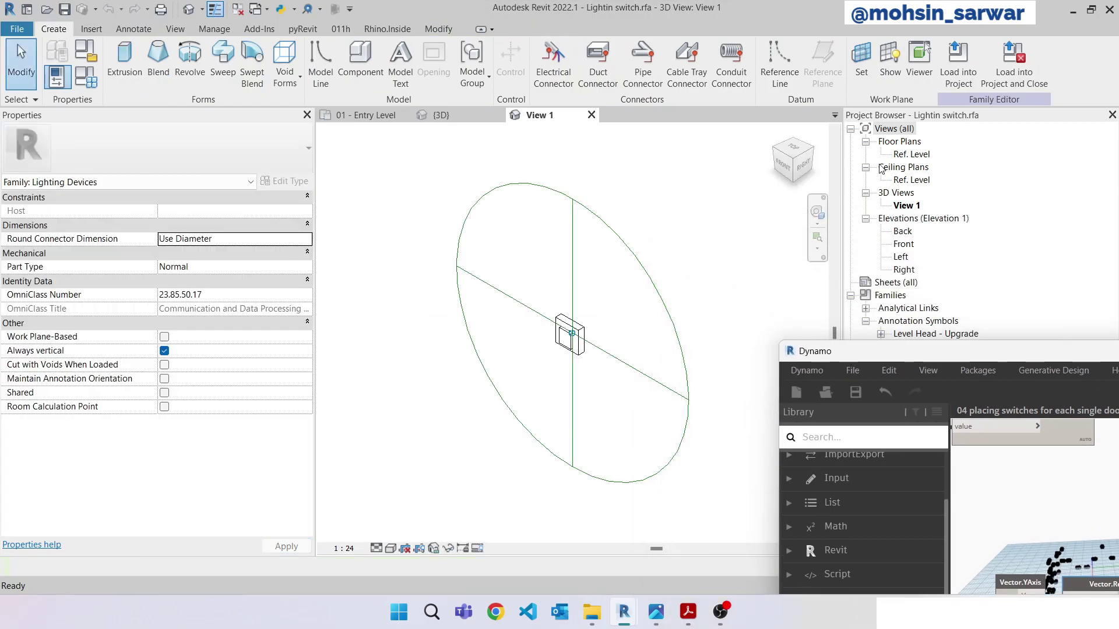
pyautogui.click(913, 154)
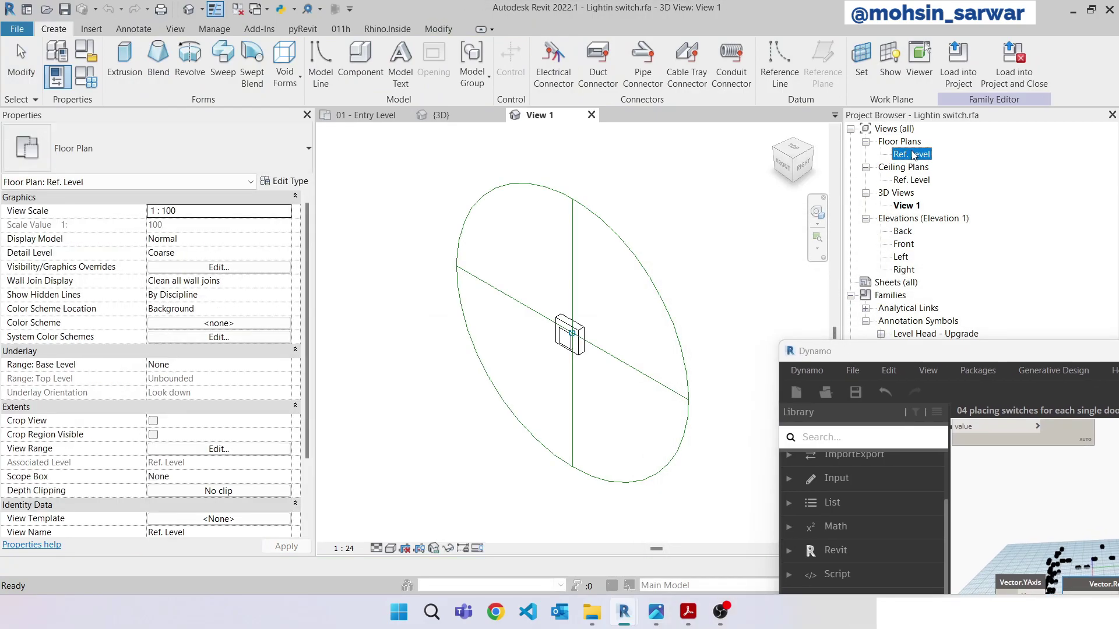
pyautogui.doubleClick(913, 155)
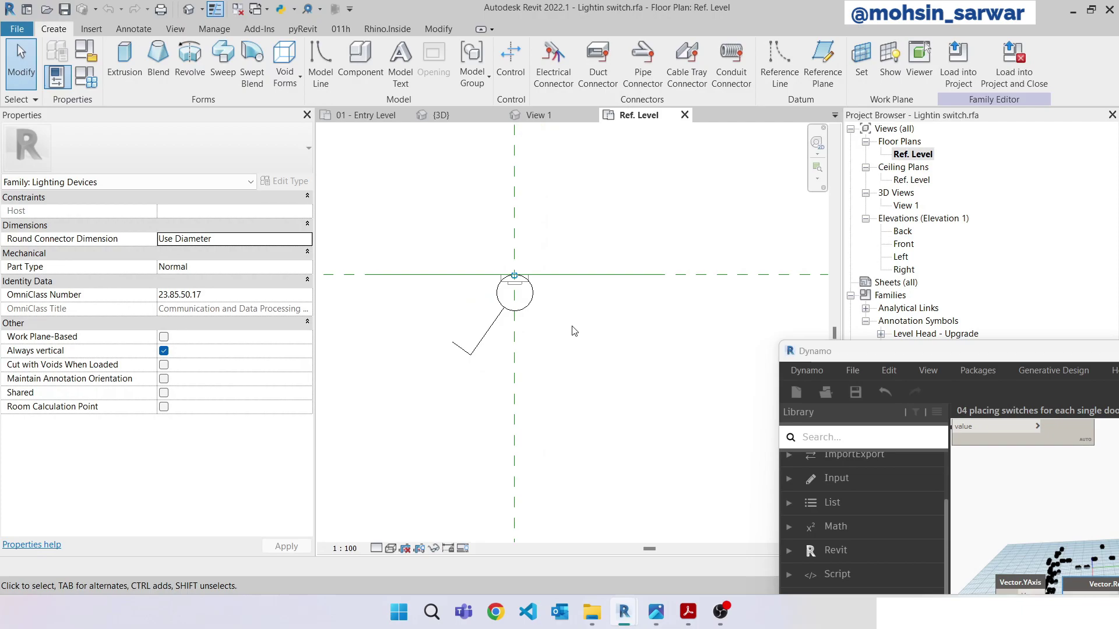
# - Snip the switch symbol and sketch a downward arrow showing its facing direction
pyautogui.press('super+shift+s')
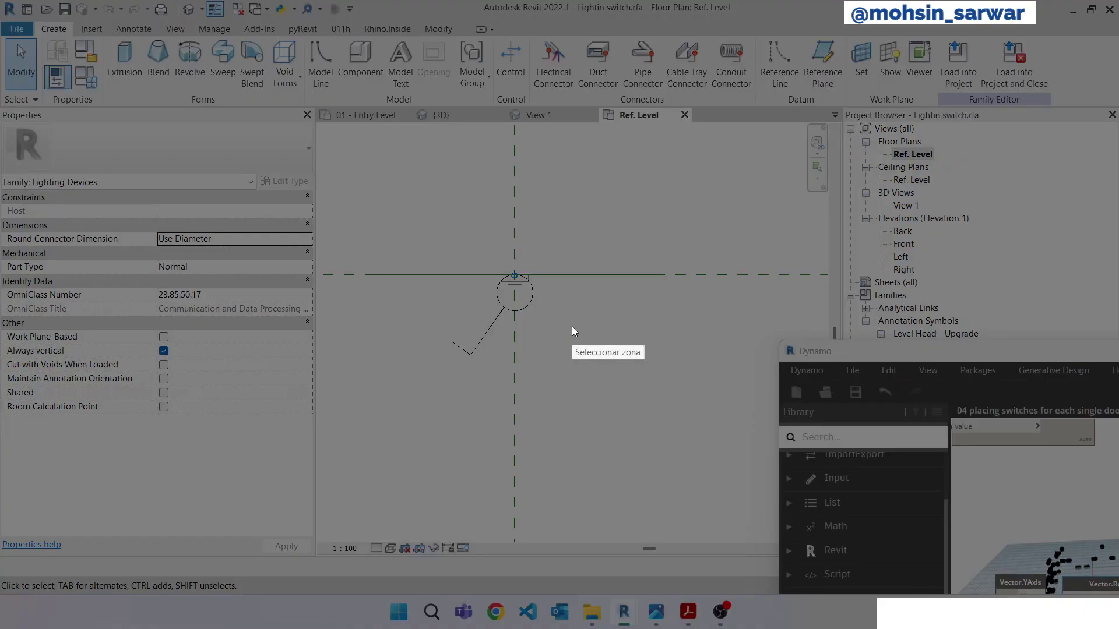
pyautogui.moveTo(399, 239); pyautogui.dragTo(648, 553)
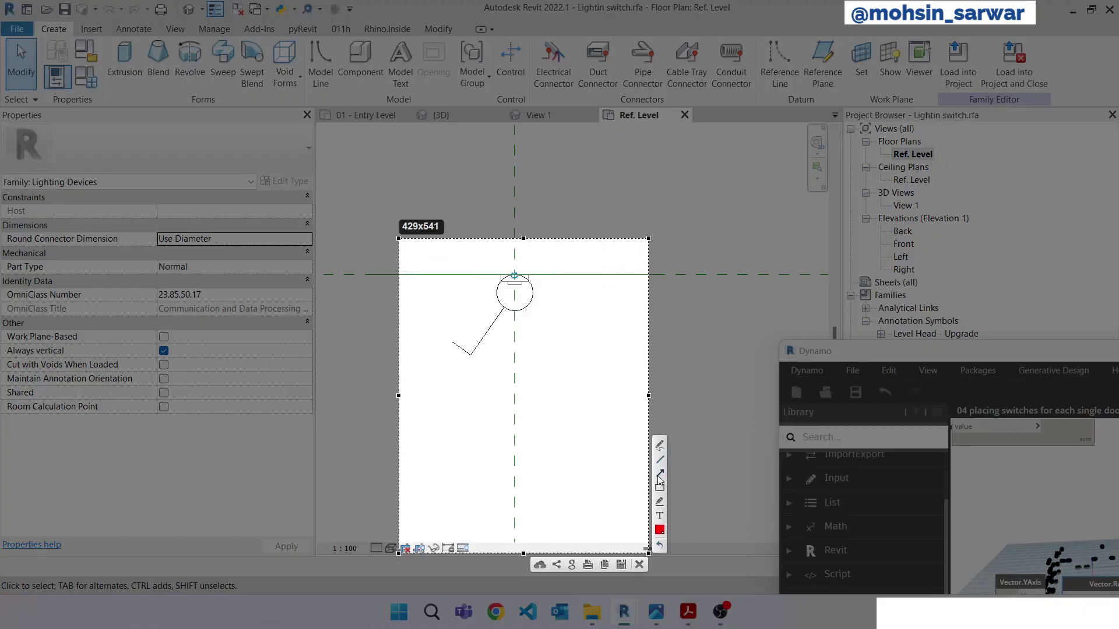
pyautogui.click(660, 473)
pyautogui.moveTo(558, 297); pyautogui.dragTo(556, 450)
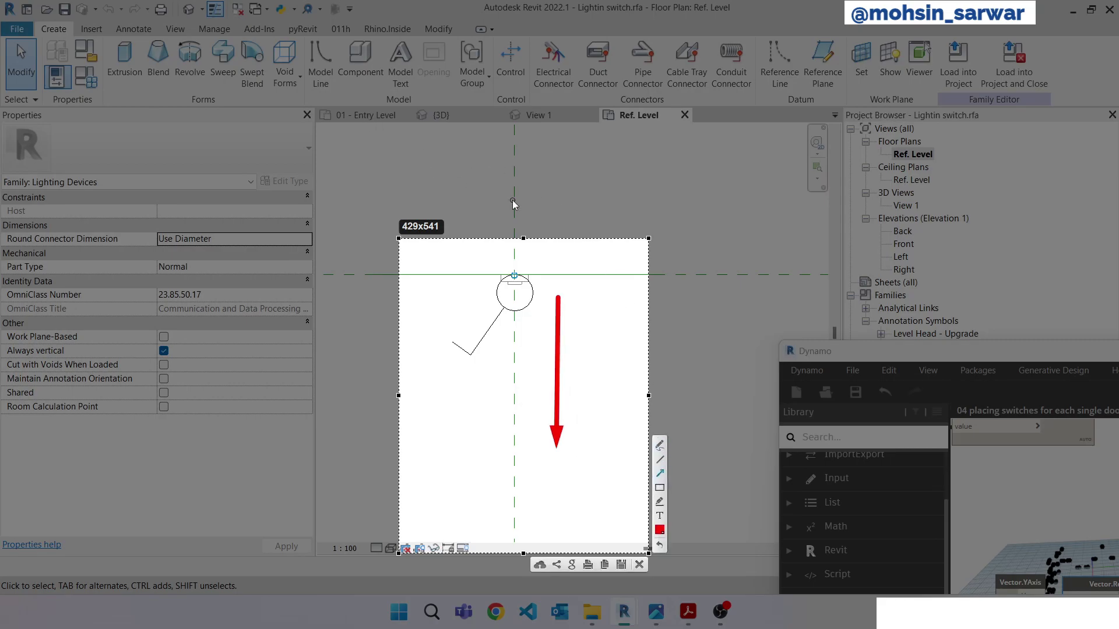
pyautogui.press('Escape')
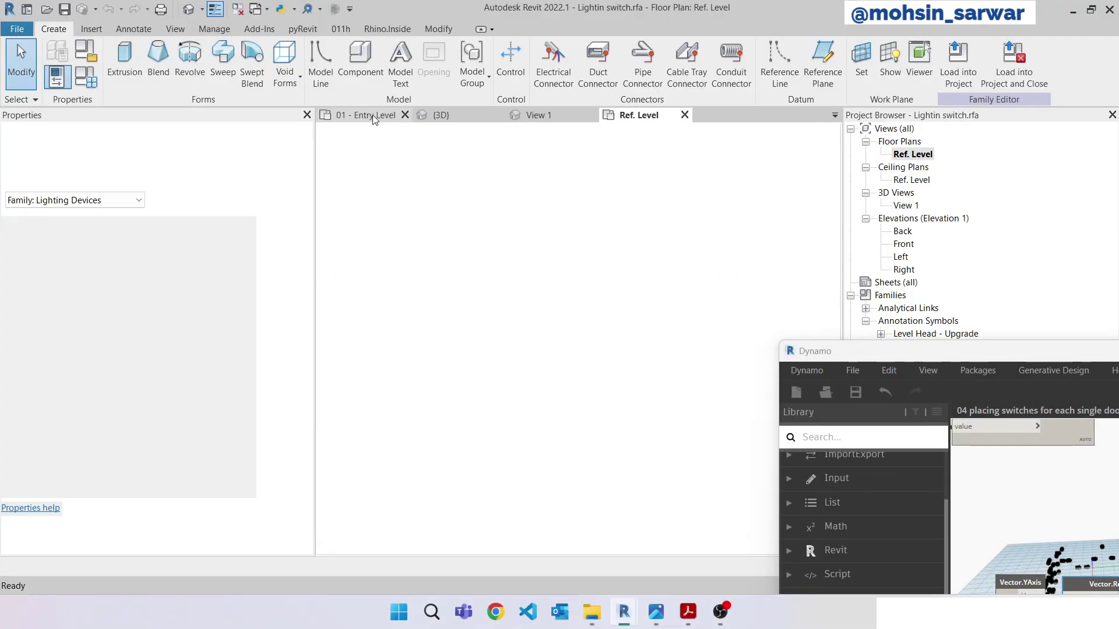
# - Switch back to the 01 - Entry Level view tab
pyautogui.click(375, 120)
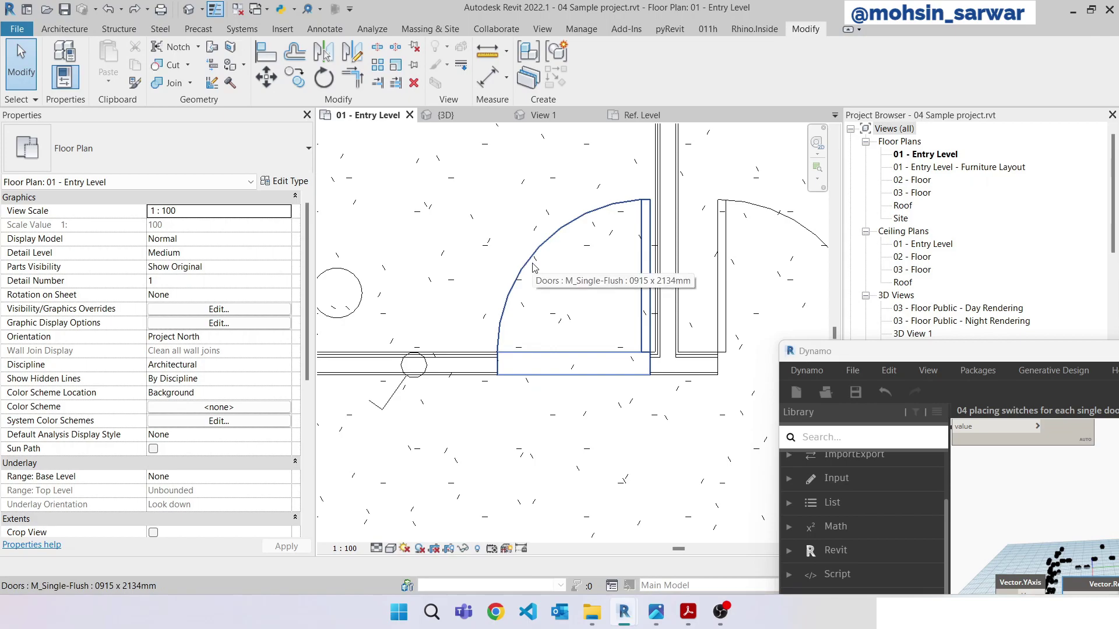
# - In the maximized Dynamo editor, wire a vector into AngleAboutAxis's otherVector input
pyautogui.doubleClick(846, 352)
pyautogui.scroll(-3, 552, 315)
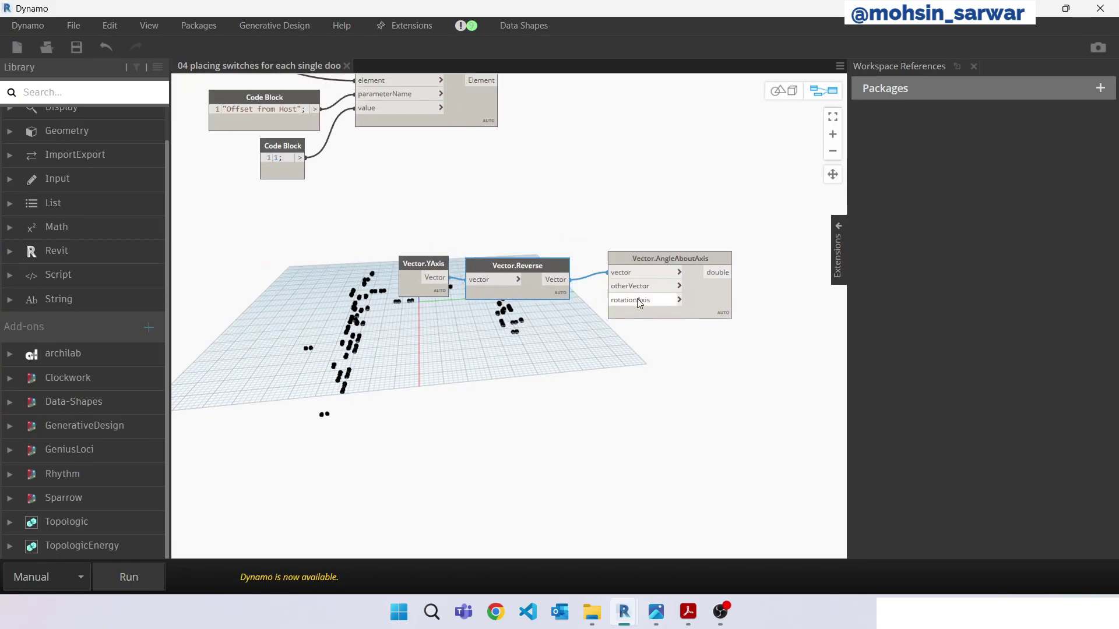
pyautogui.click(608, 282)
pyautogui.scroll(-4, 695, 376)
pyautogui.scroll(2, 337, 254)
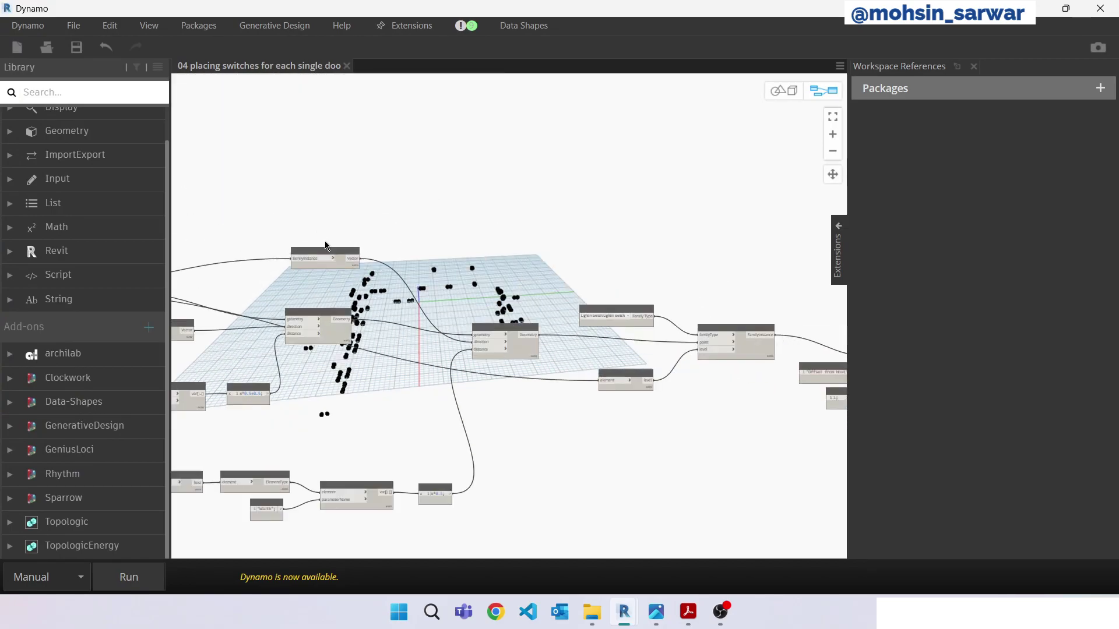
pyautogui.scroll(3, 364, 268)
pyautogui.scroll(-3, 276, 192)
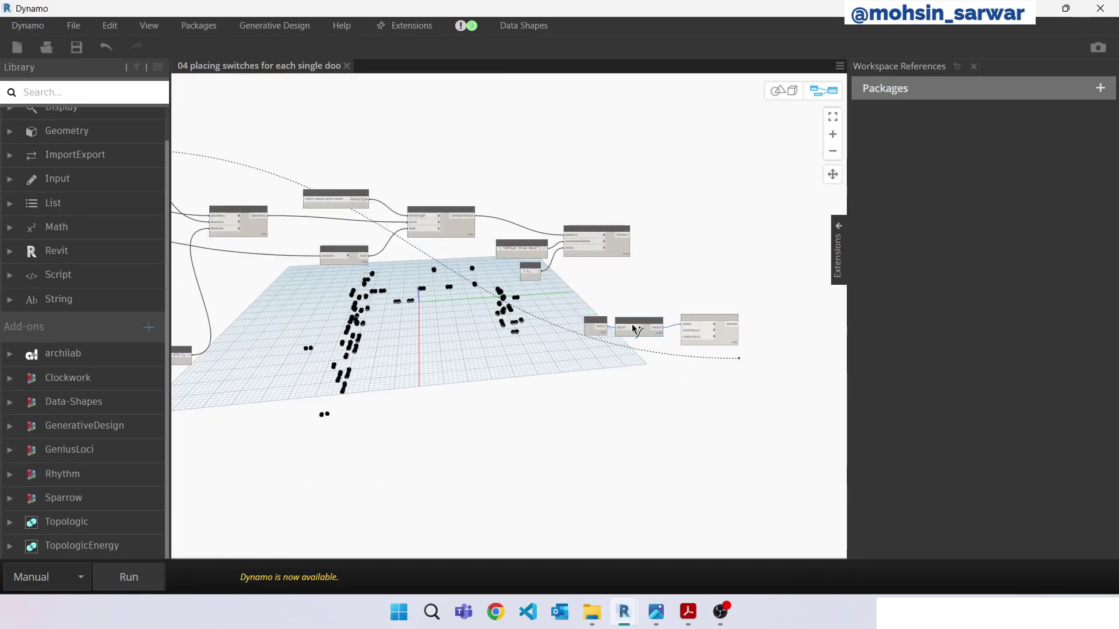
pyautogui.scroll(3, 651, 368)
pyautogui.moveTo(651, 368); pyautogui.dragTo(585, 359, button='middle')
pyautogui.click(606, 291)
# - Add a Vector.ZAxis node and connect it as AngleAboutAxis's rotationAxis
pyautogui.rightClick(556, 338)
pyautogui.write('zaxis')
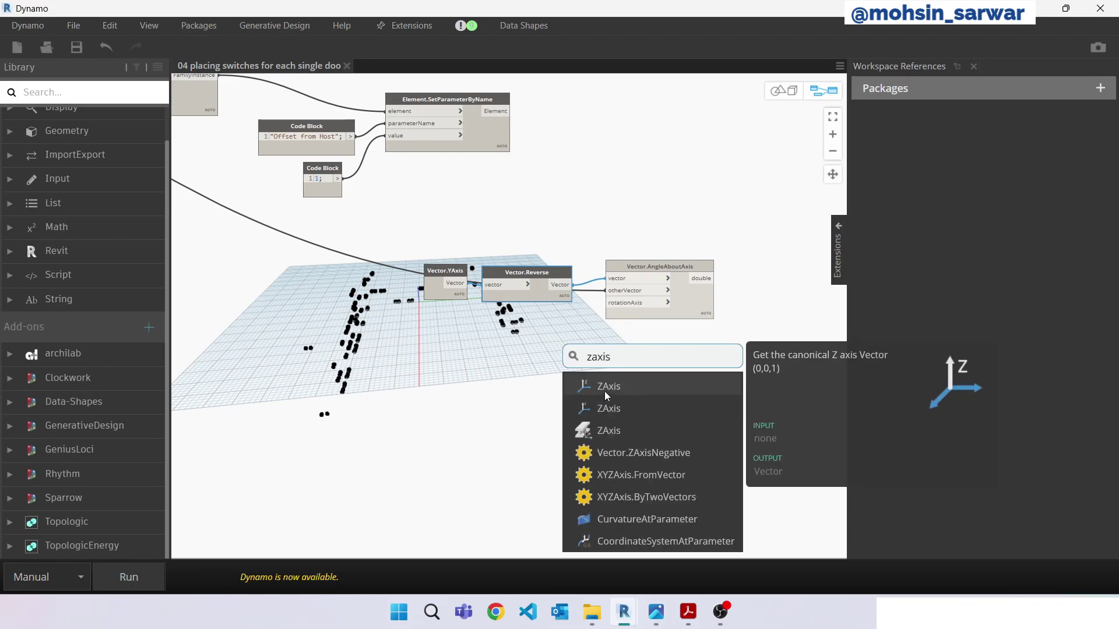
pyautogui.click(605, 390)
pyautogui.moveTo(609, 391)
pyautogui.mouseDown()
pyautogui.moveTo(511, 320)
pyautogui.moveTo(606, 303)
pyautogui.mouseUp()
pyautogui.moveTo(614, 345); pyautogui.dragTo(559, 397, button='middle')
# - Add Element.SetRotation fed by the placed switches and the computed angle
pyautogui.rightClick(563, 252)
pyautogui.write('setro')
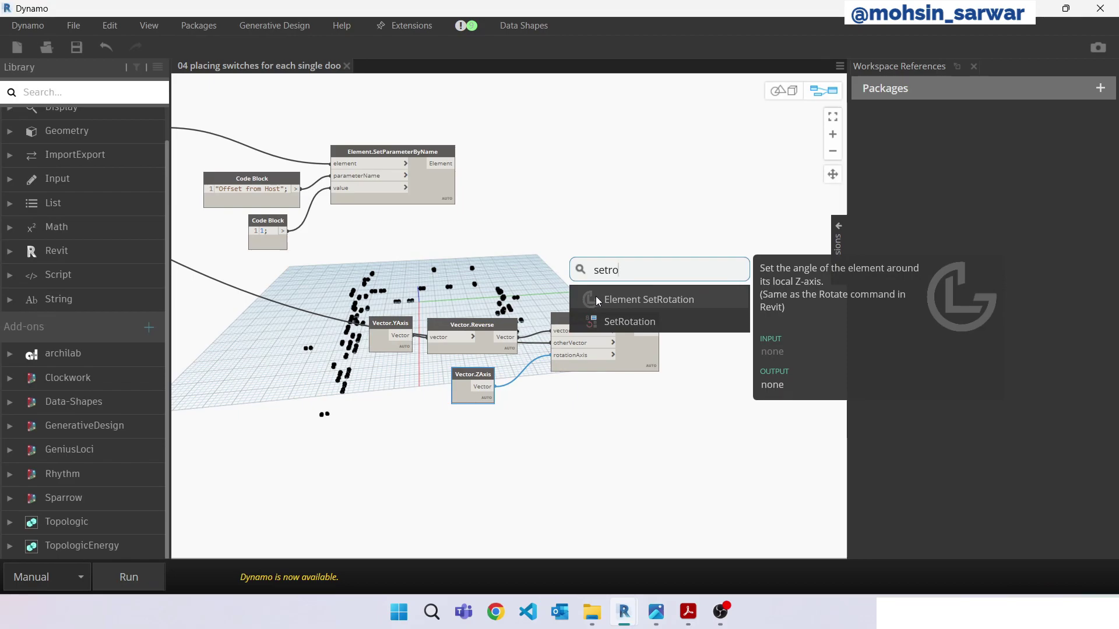
pyautogui.click(667, 301)
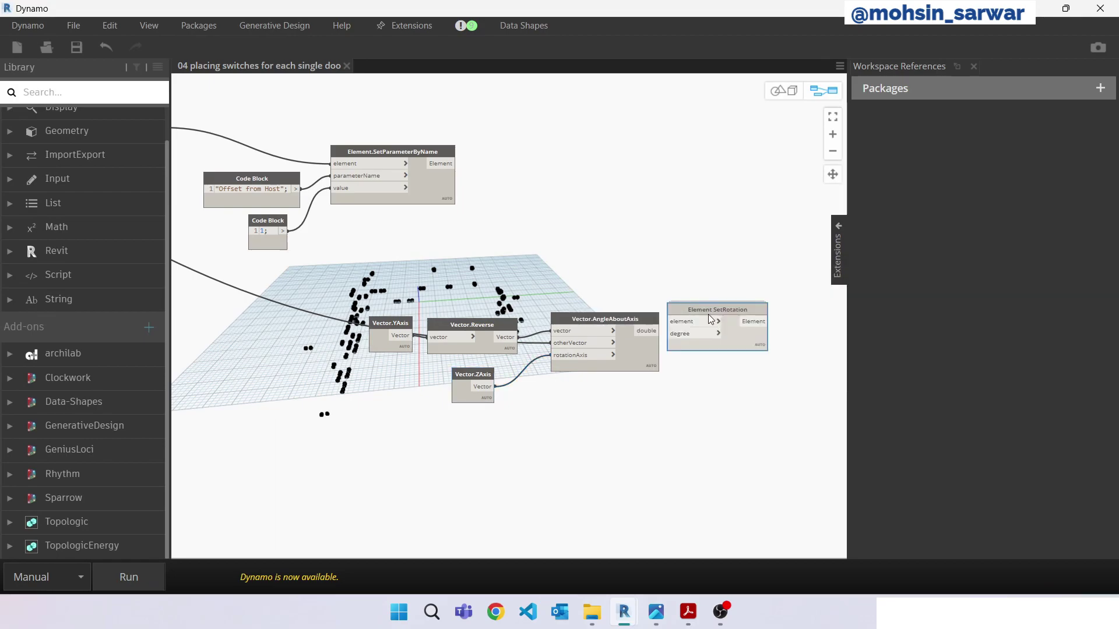
pyautogui.moveTo(451, 165)
pyautogui.mouseDown()
pyautogui.moveTo(712, 264)
pyautogui.moveTo(661, 332)
pyautogui.mouseUp()
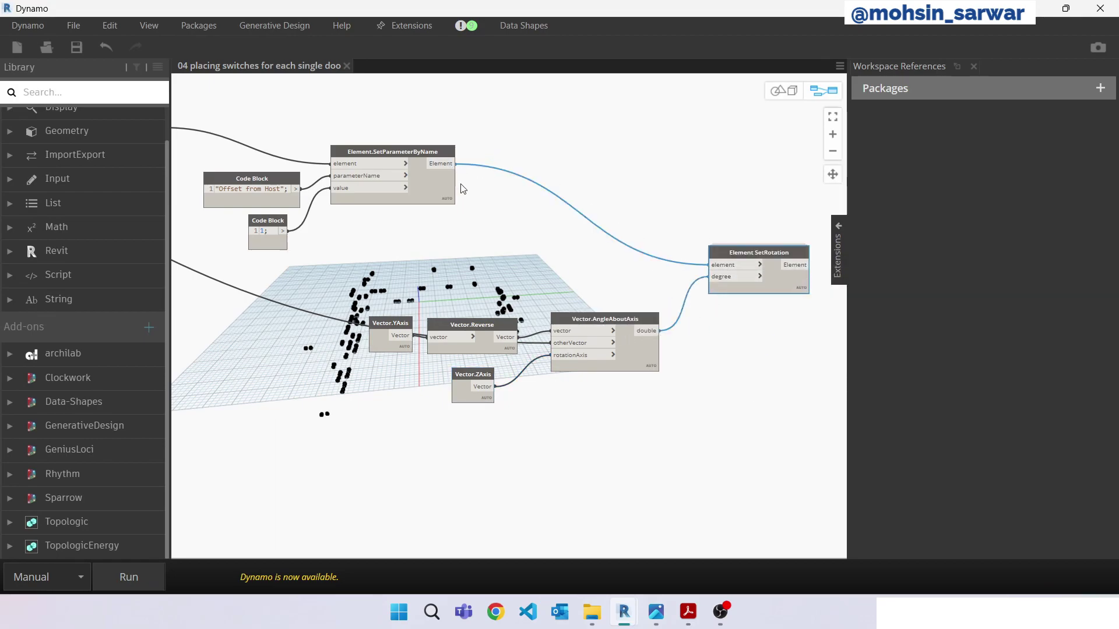
pyautogui.moveTo(548, 8)
pyautogui.mouseDown()
pyautogui.moveTo(710, 56)
pyautogui.moveTo(892, 66)
pyautogui.mouseUp()
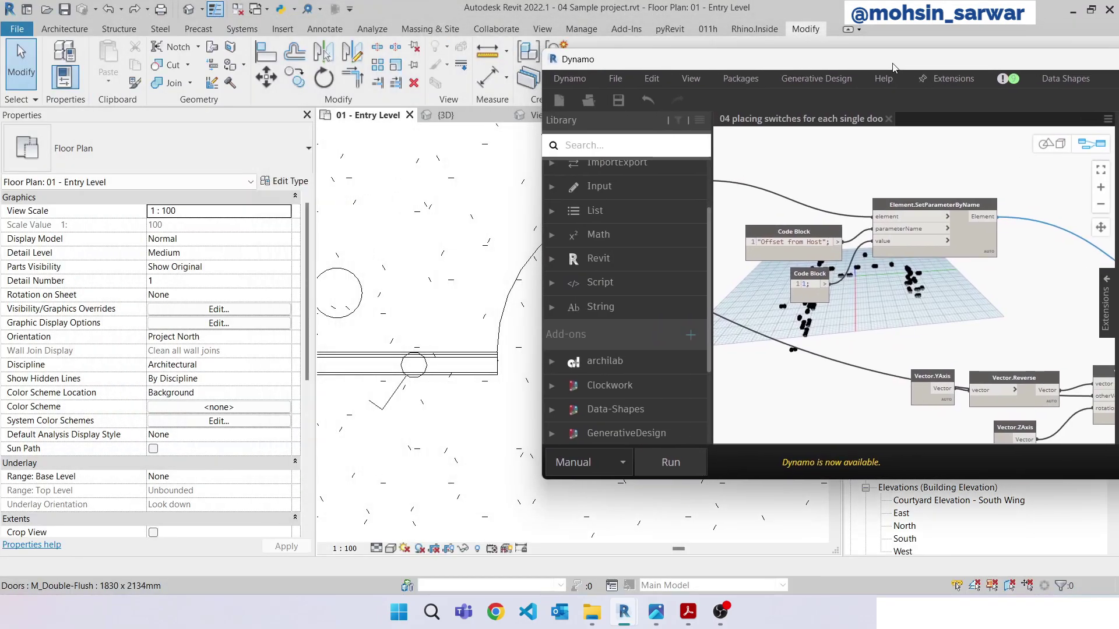
# - Select all Lightin switch instances in the entire project and delete them
pyautogui.click(401, 399)
pyautogui.rightClick(399, 400)
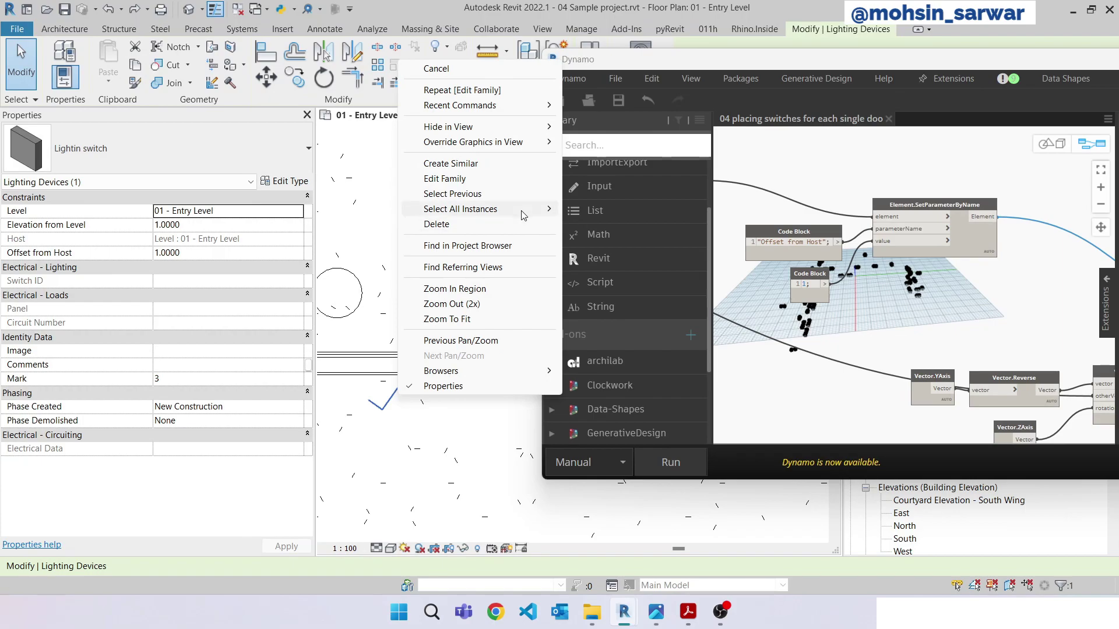
pyautogui.moveTo(460, 209)
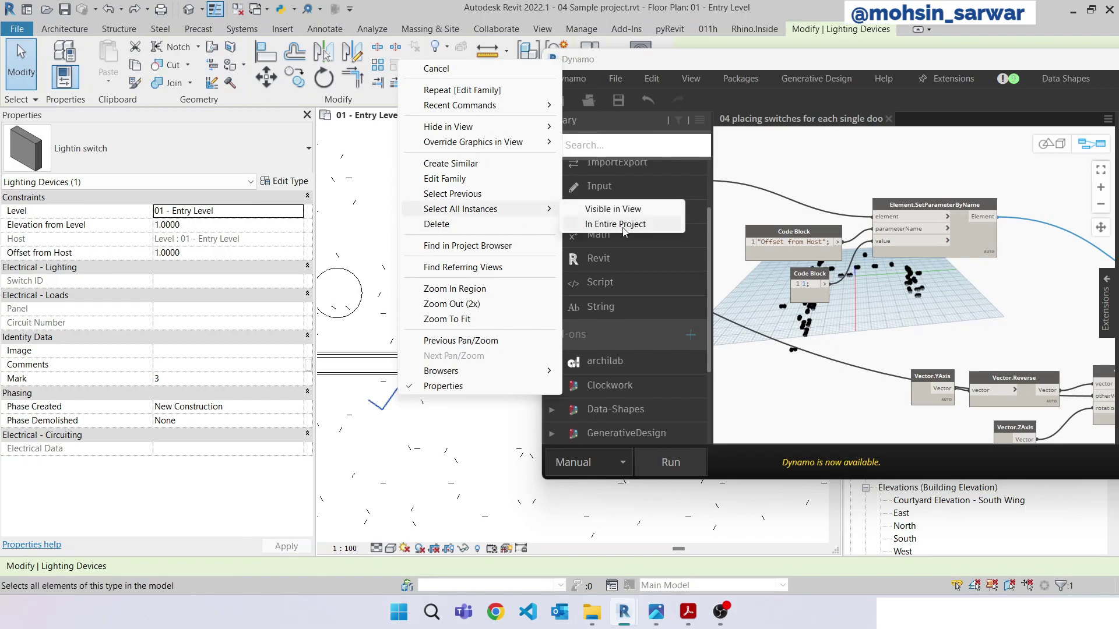
pyautogui.click(624, 225)
pyautogui.press('Escape')
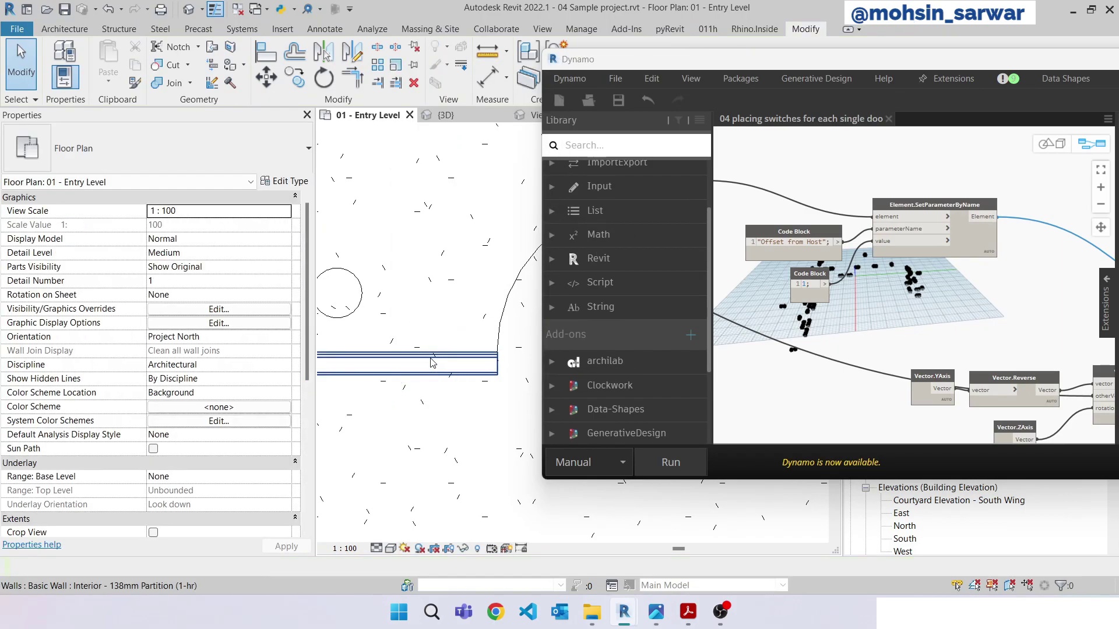
# - Run the graph to place new rotated switches, moving Dynamo off the plan
pyautogui.click(682, 465)
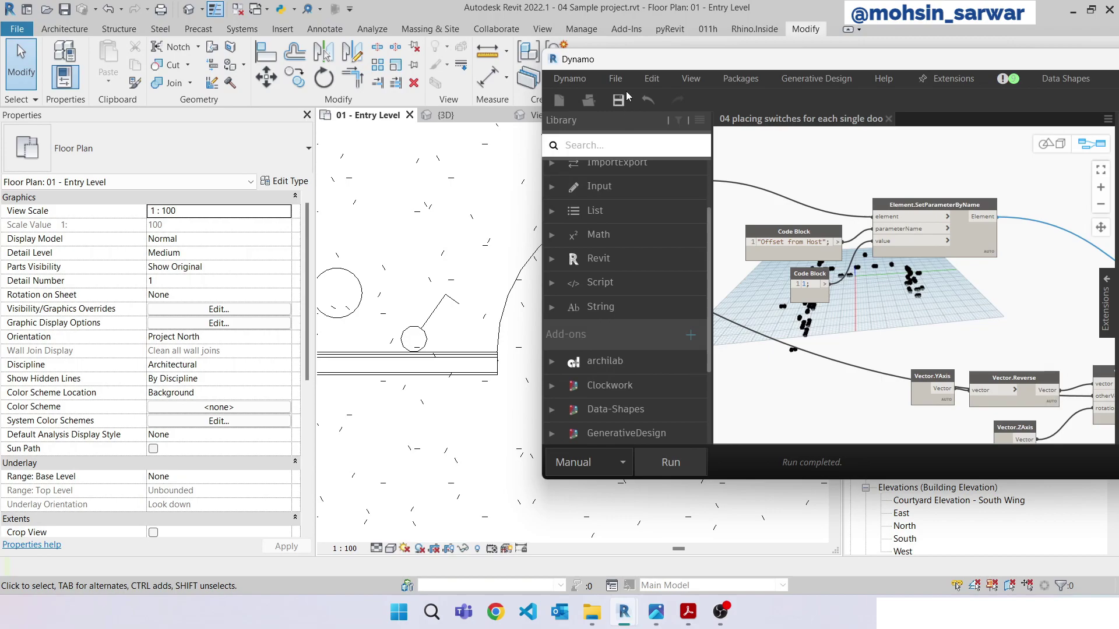
pyautogui.scroll(-5, 472, 338)
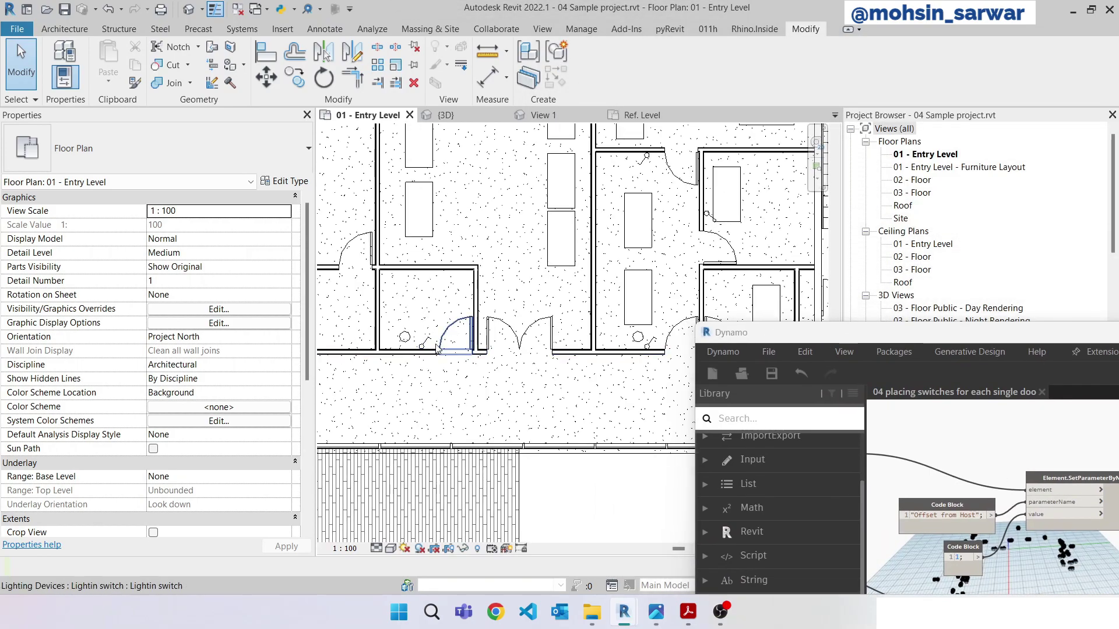
pyautogui.moveTo(768, 339); pyautogui.dragTo(898, 161)
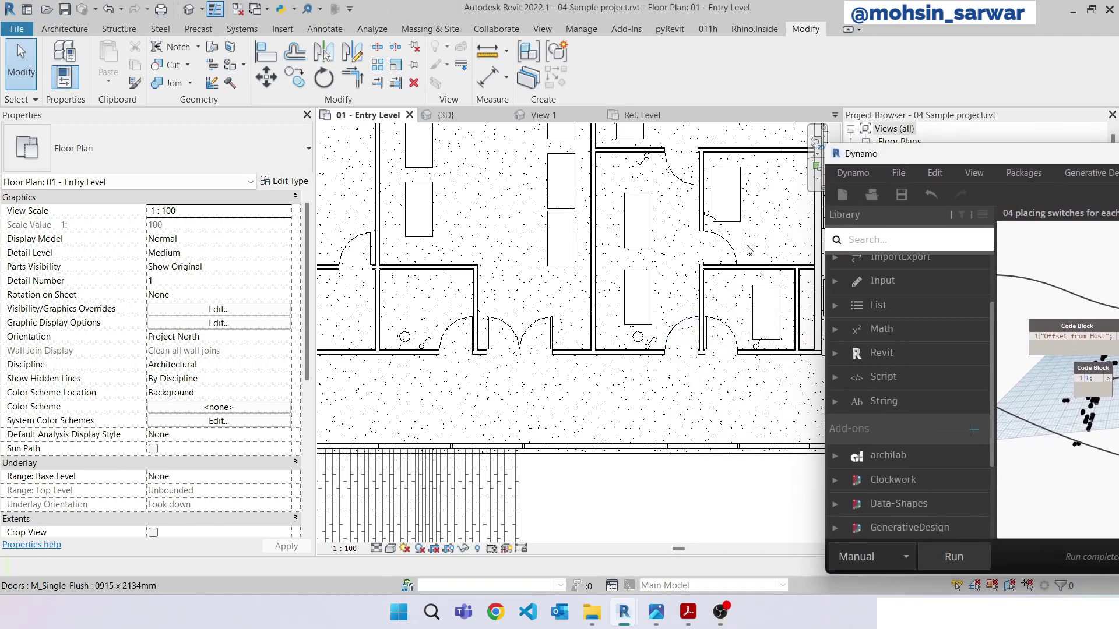
pyautogui.scroll(-2, 679, 326)
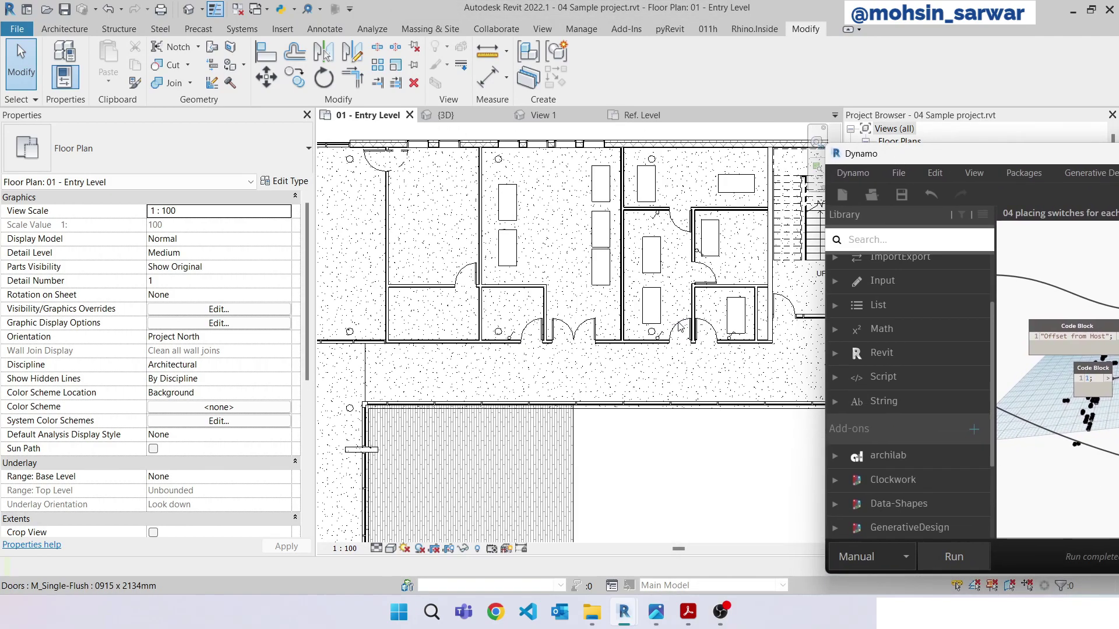
# - Rerun the graph and select a newly placed switch beside its door to view its properties
pyautogui.click(945, 559)
pyautogui.scroll(3, 688, 240)
pyautogui.click(719, 285)
pyautogui.press('Escape')
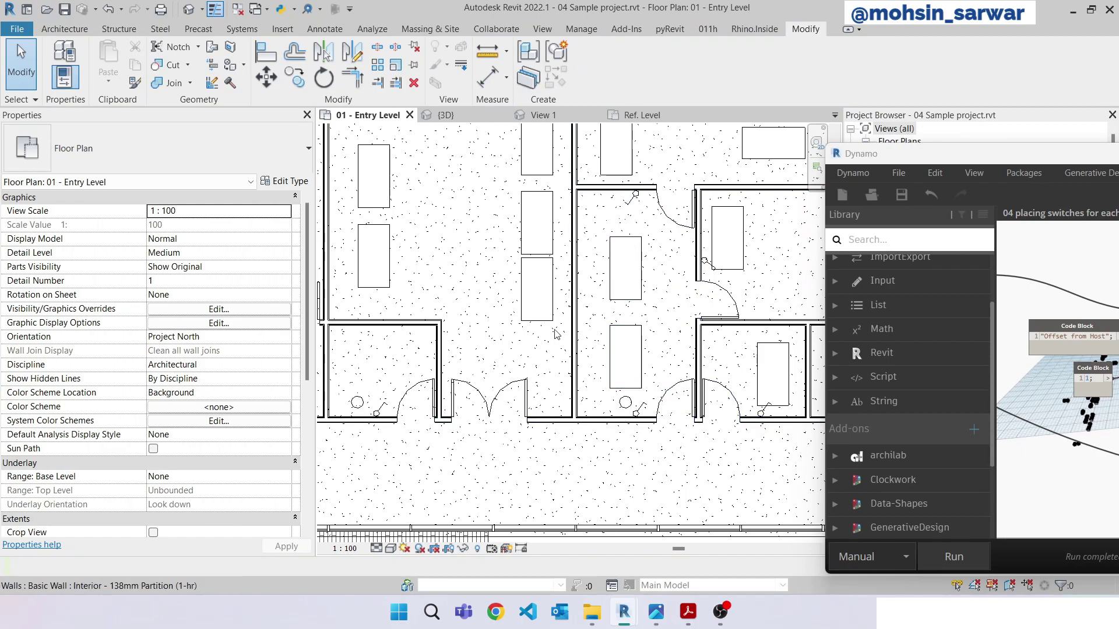
pyautogui.click(701, 260)
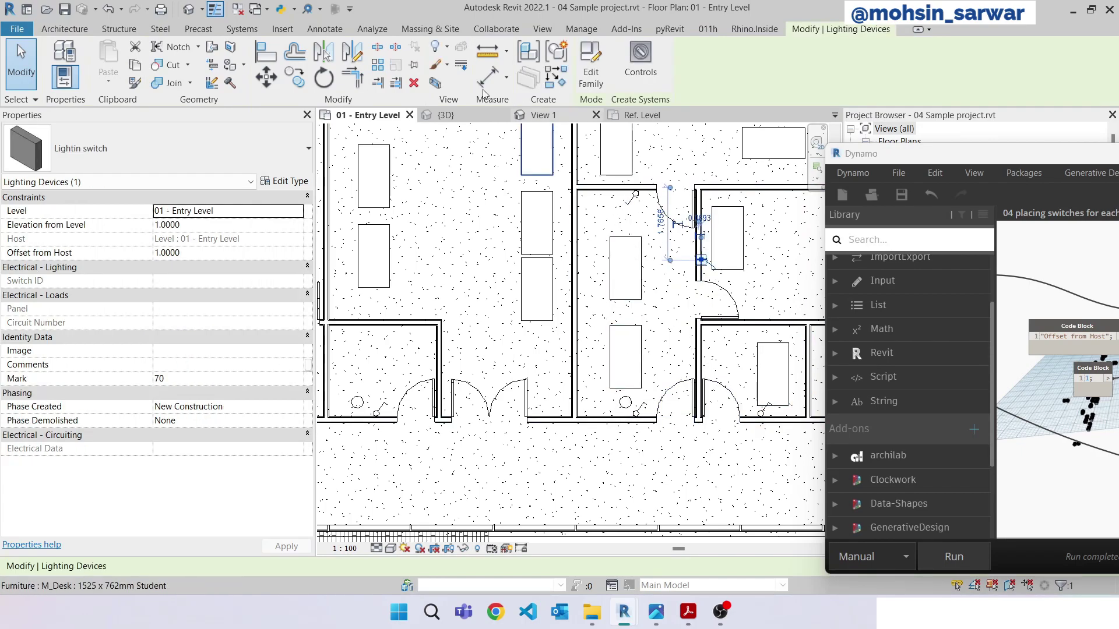